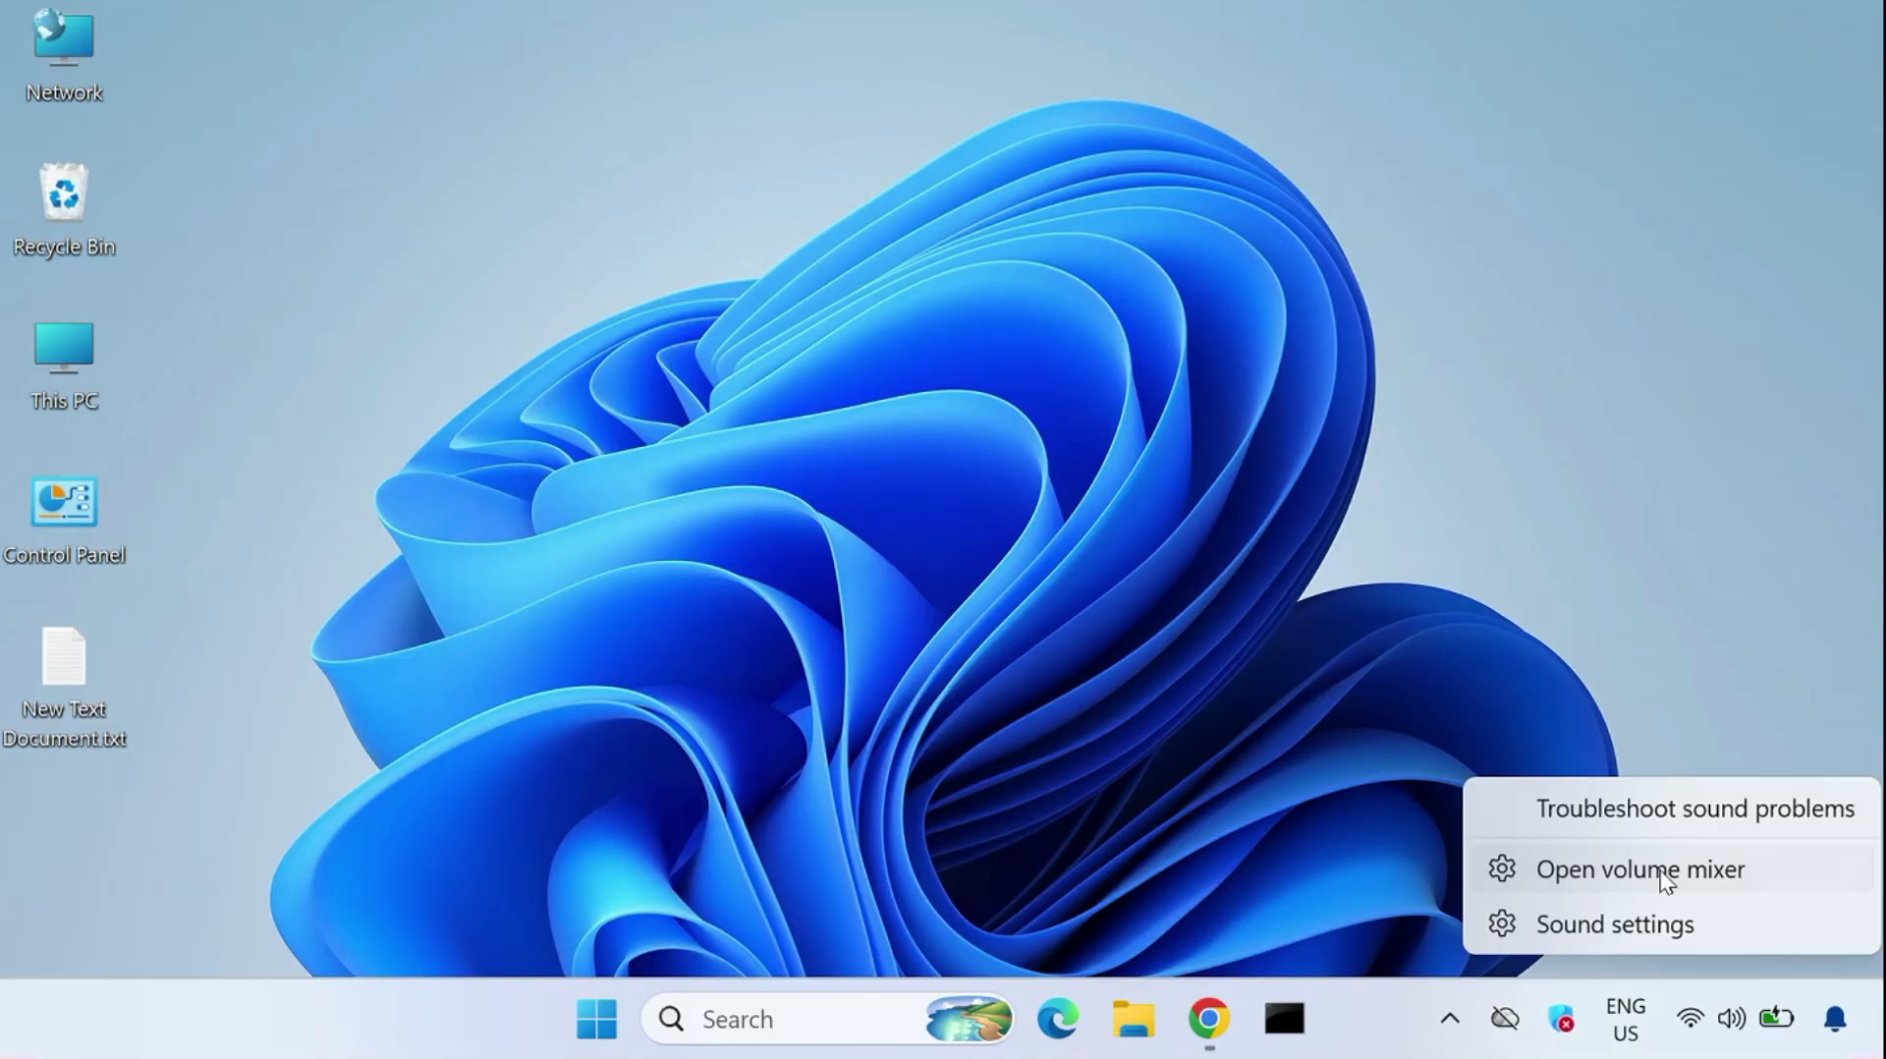
# Raise the system volume to 100 in the volume mixer and close the Settings window
pyautogui.click(1665, 881)
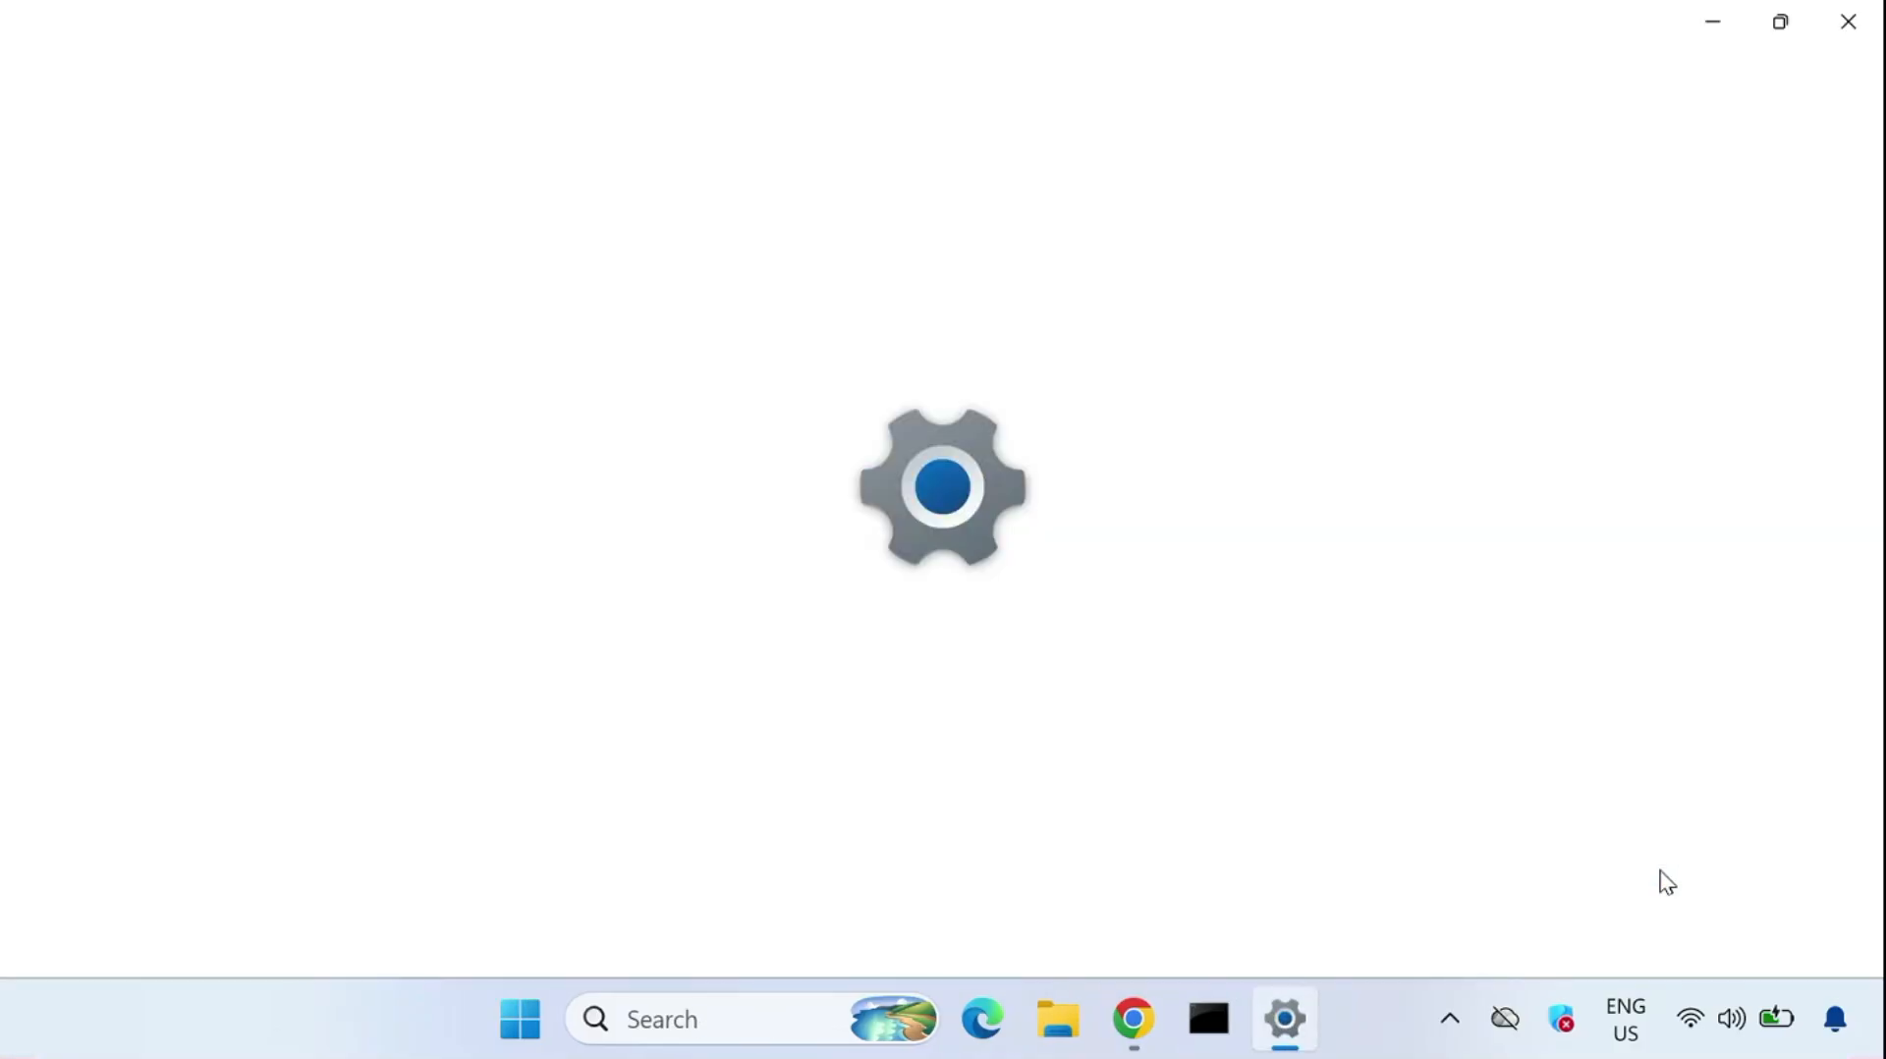
pyautogui.click(1723, 297)
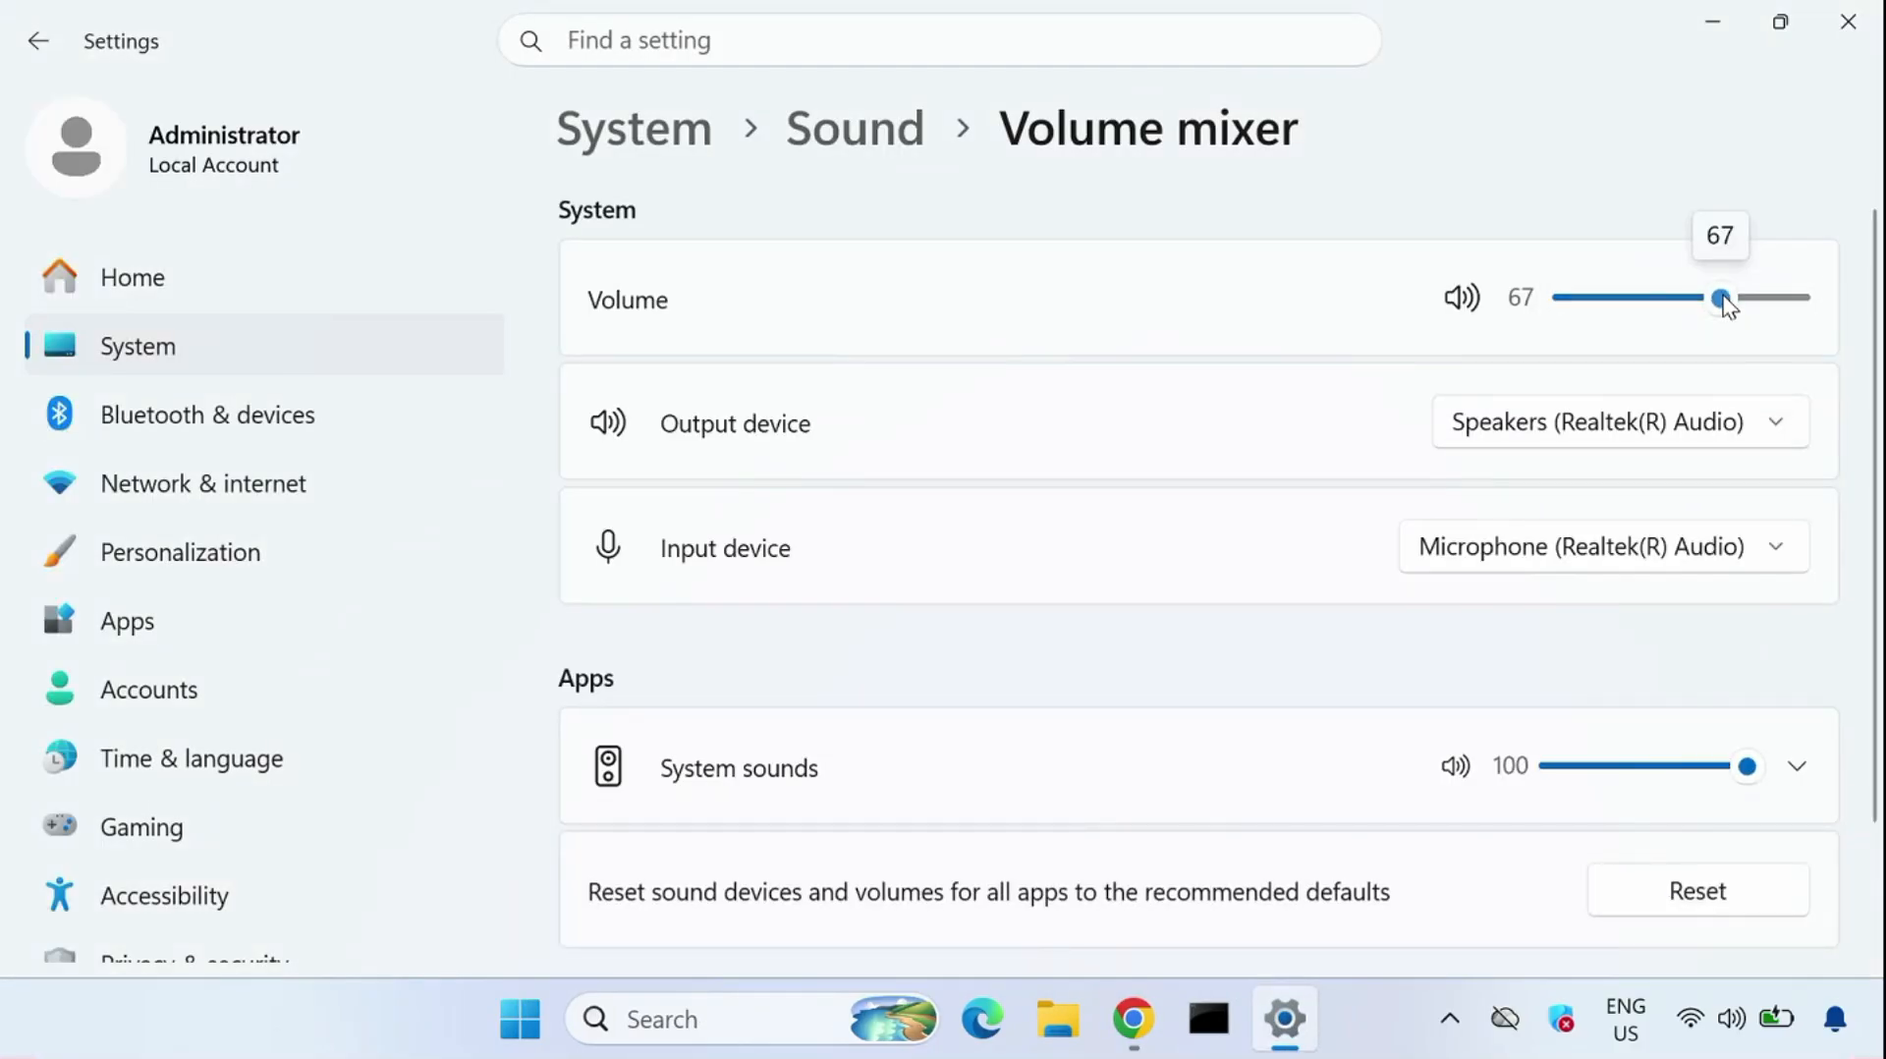
pyautogui.moveTo(1723, 297); pyautogui.dragTo(1849, 325)
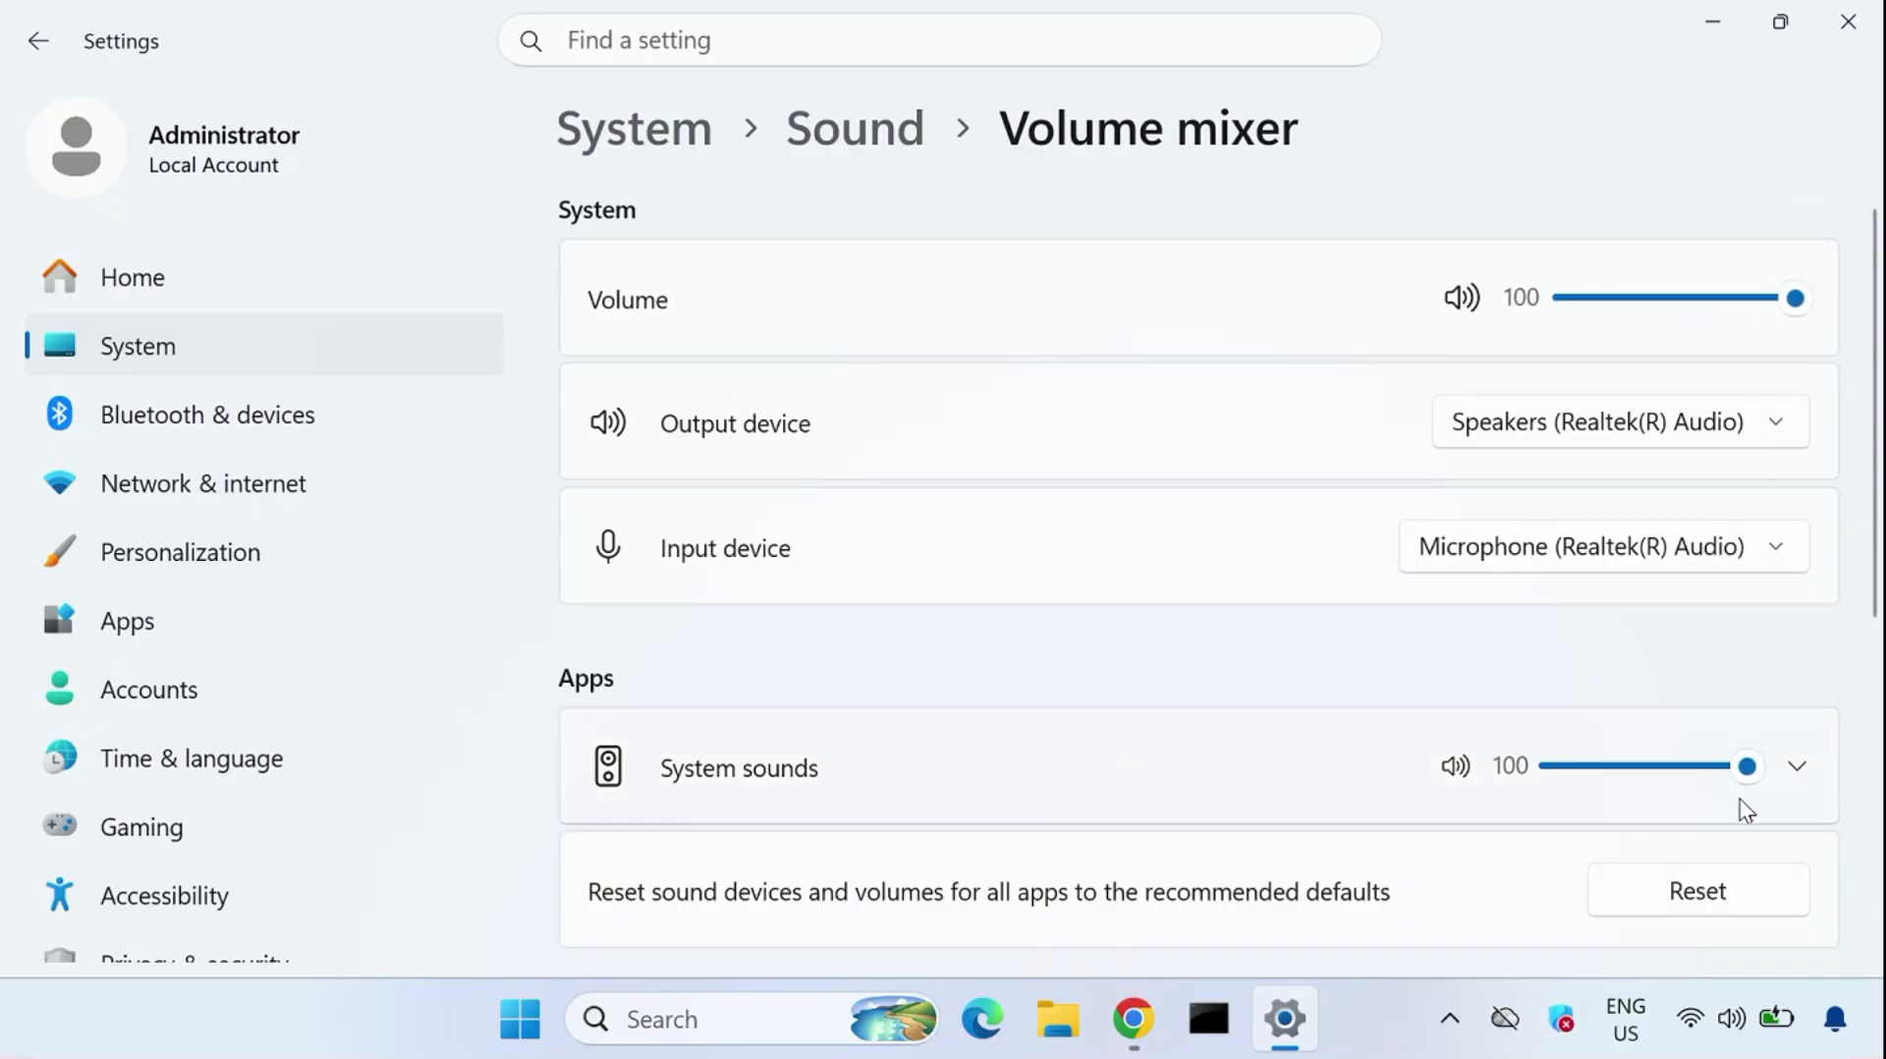
pyautogui.moveTo(1766, 778); pyautogui.dragTo(1768, 780)
pyautogui.scroll(-5, 1529, 744)
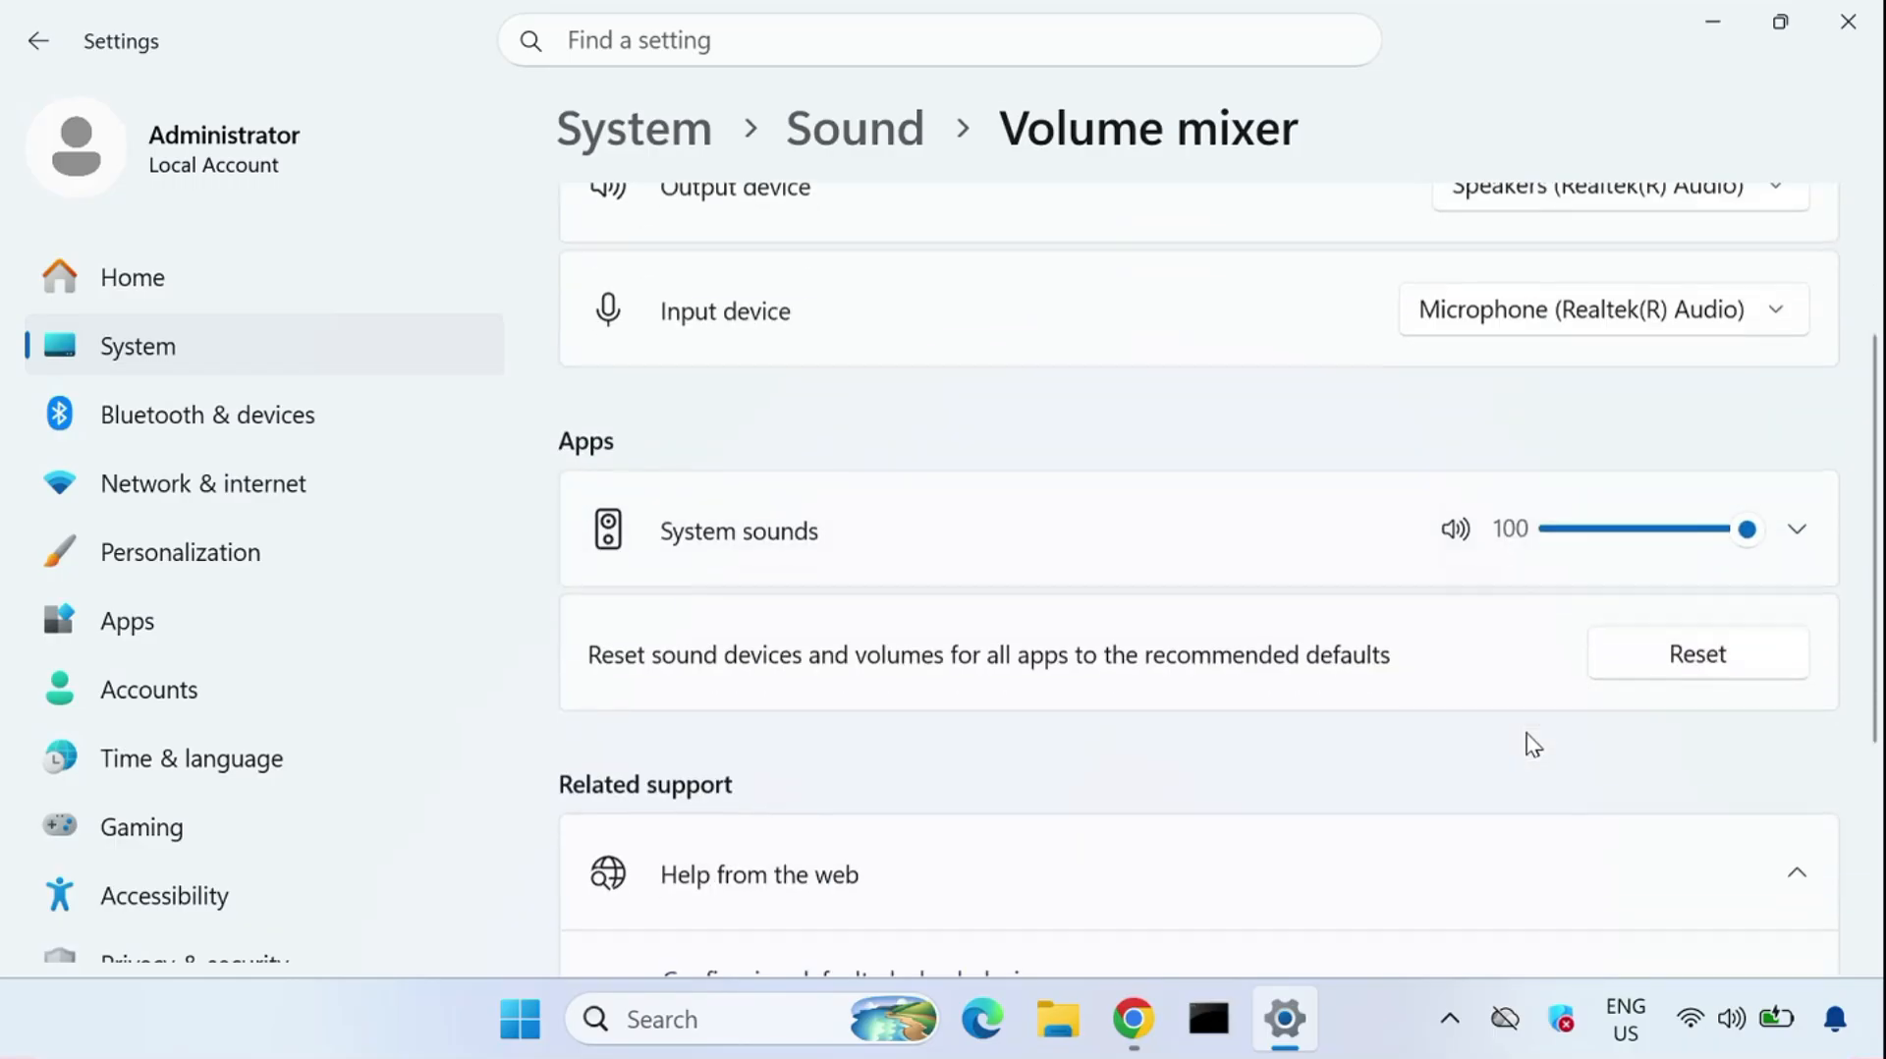
pyautogui.scroll(4, 1786, 250)
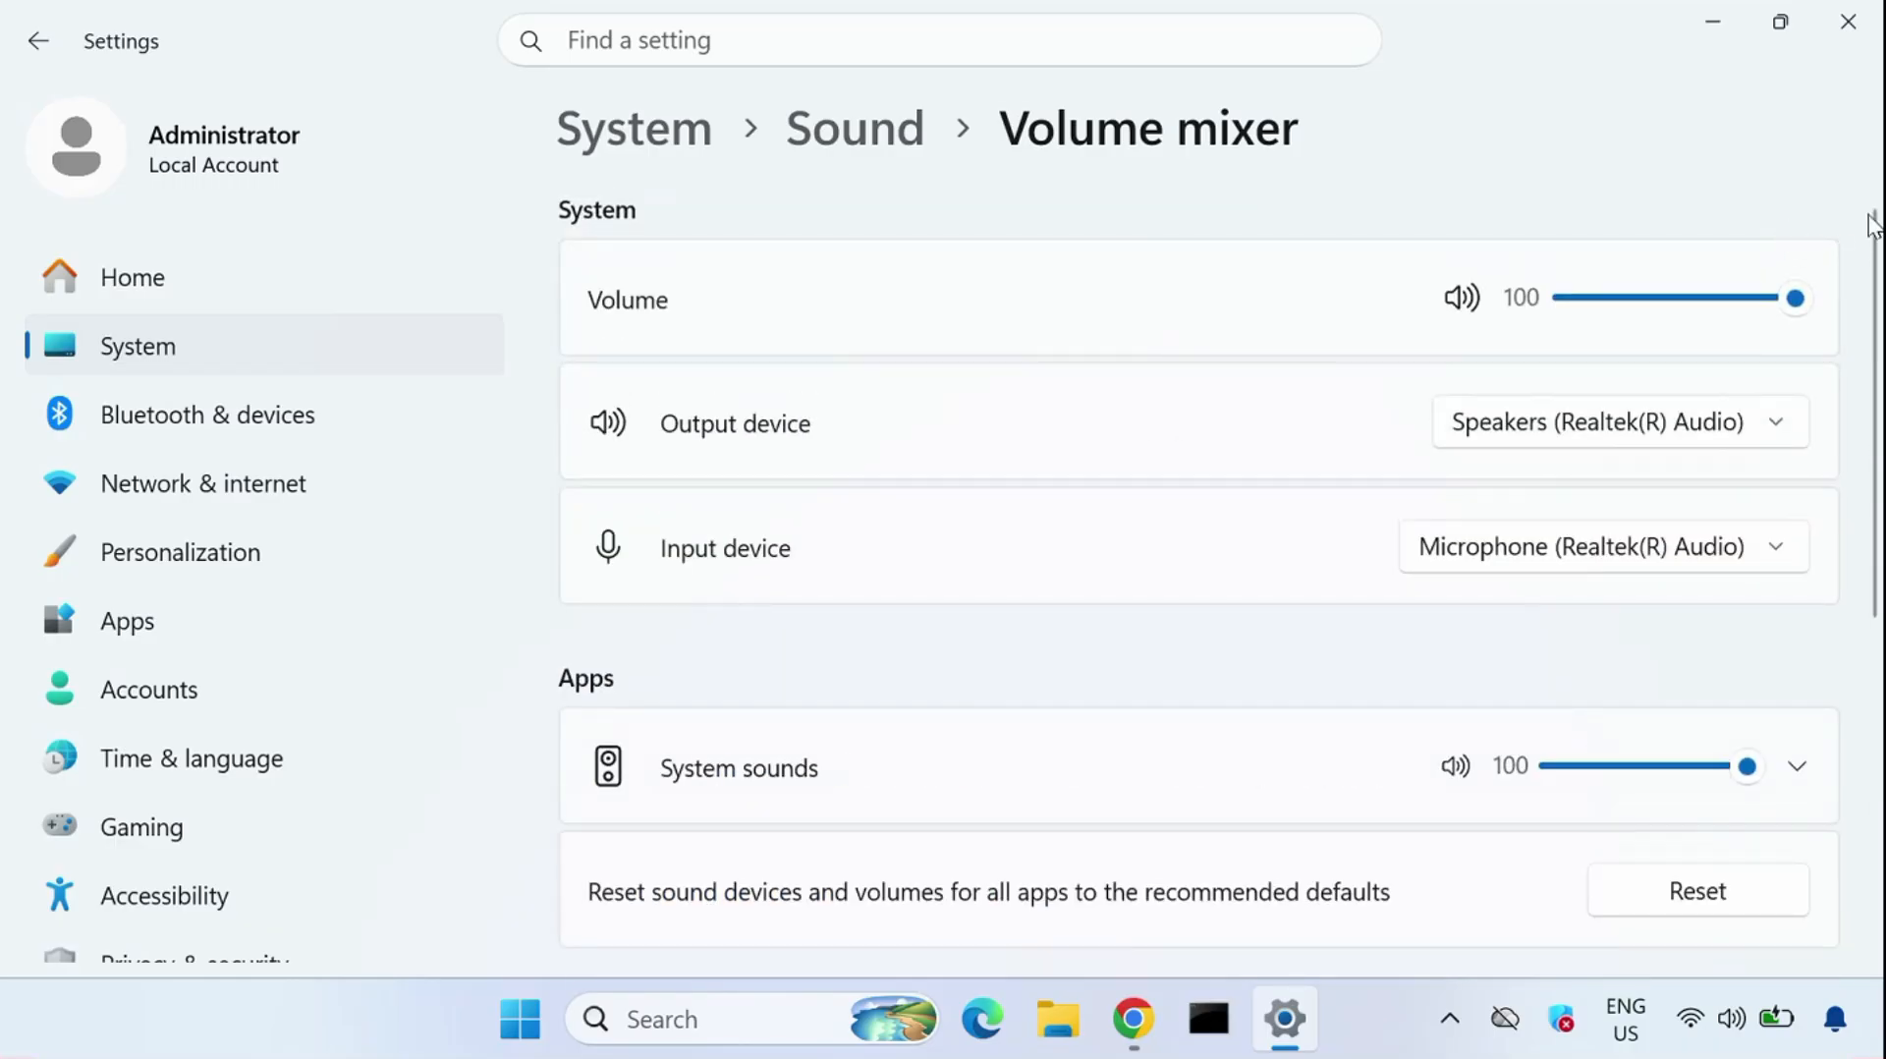
pyautogui.click(1849, 28)
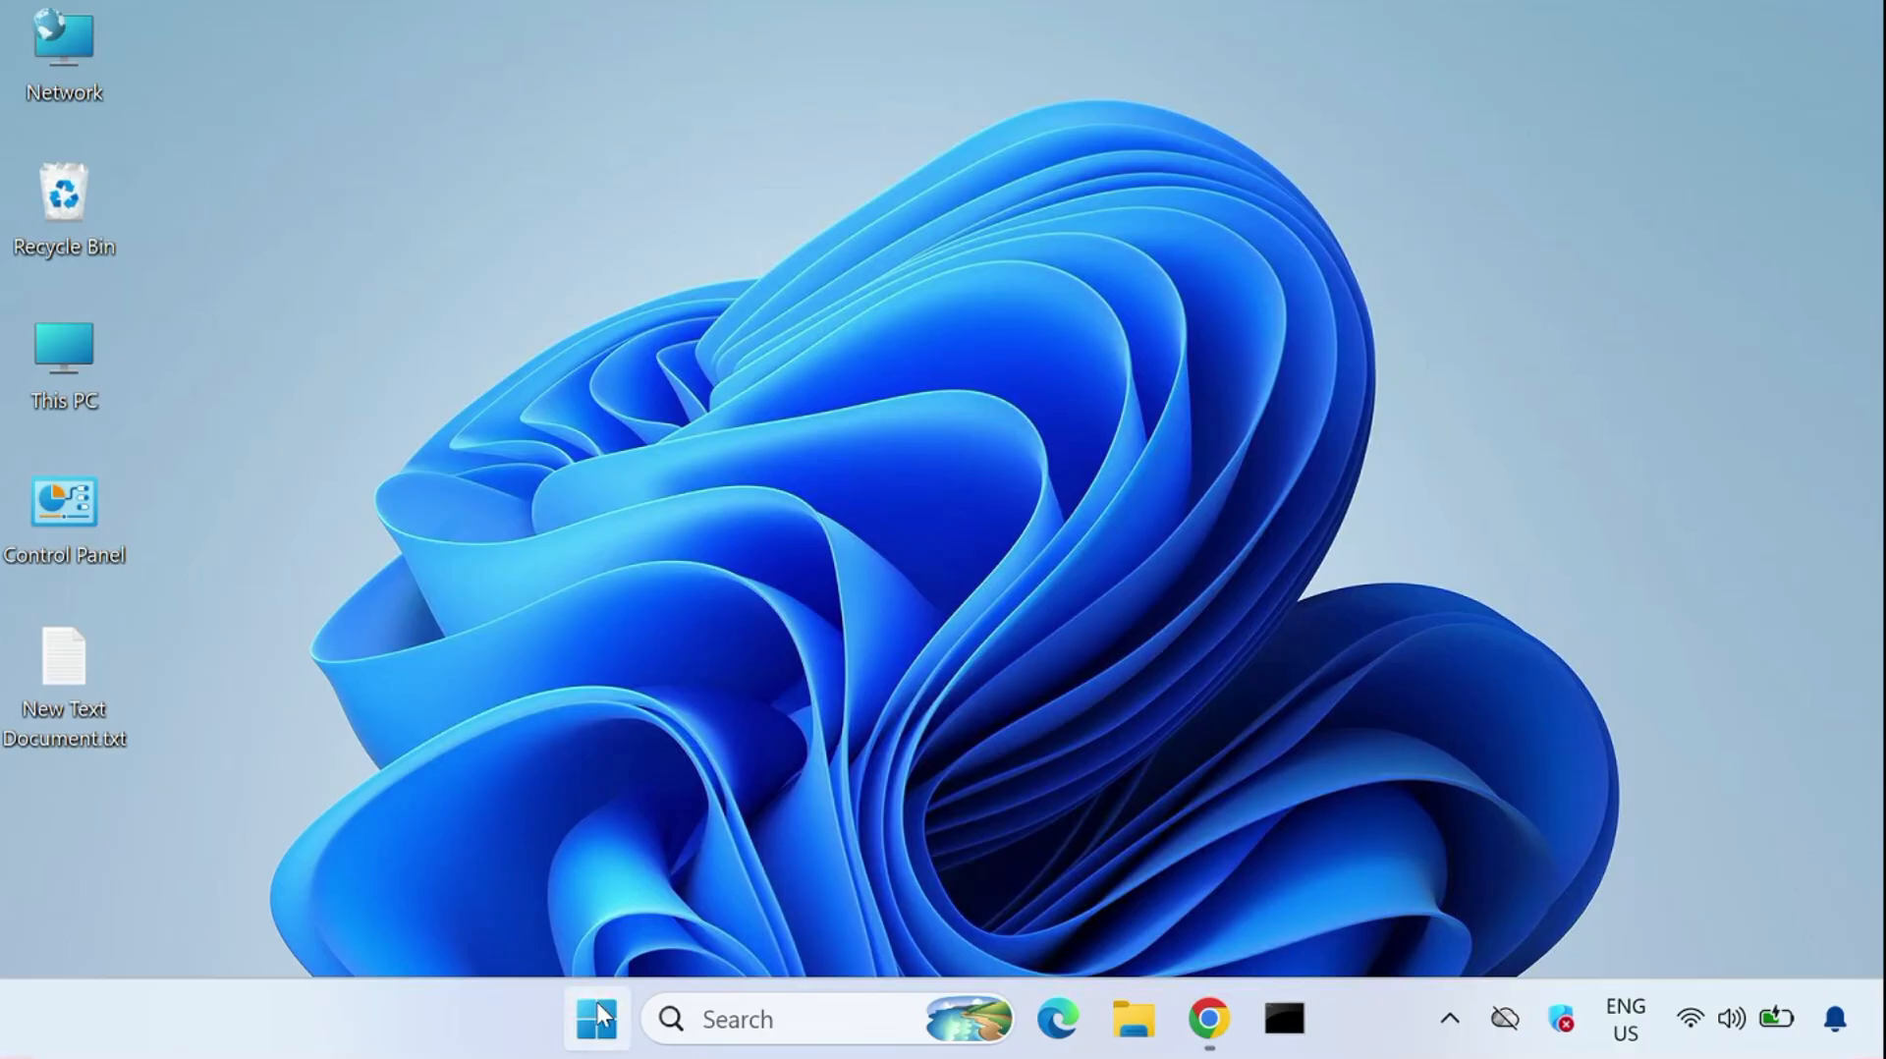
# Open the properties of the Realtek(R) Audio speakers from the system's sound settings
pyautogui.click(597, 1003)
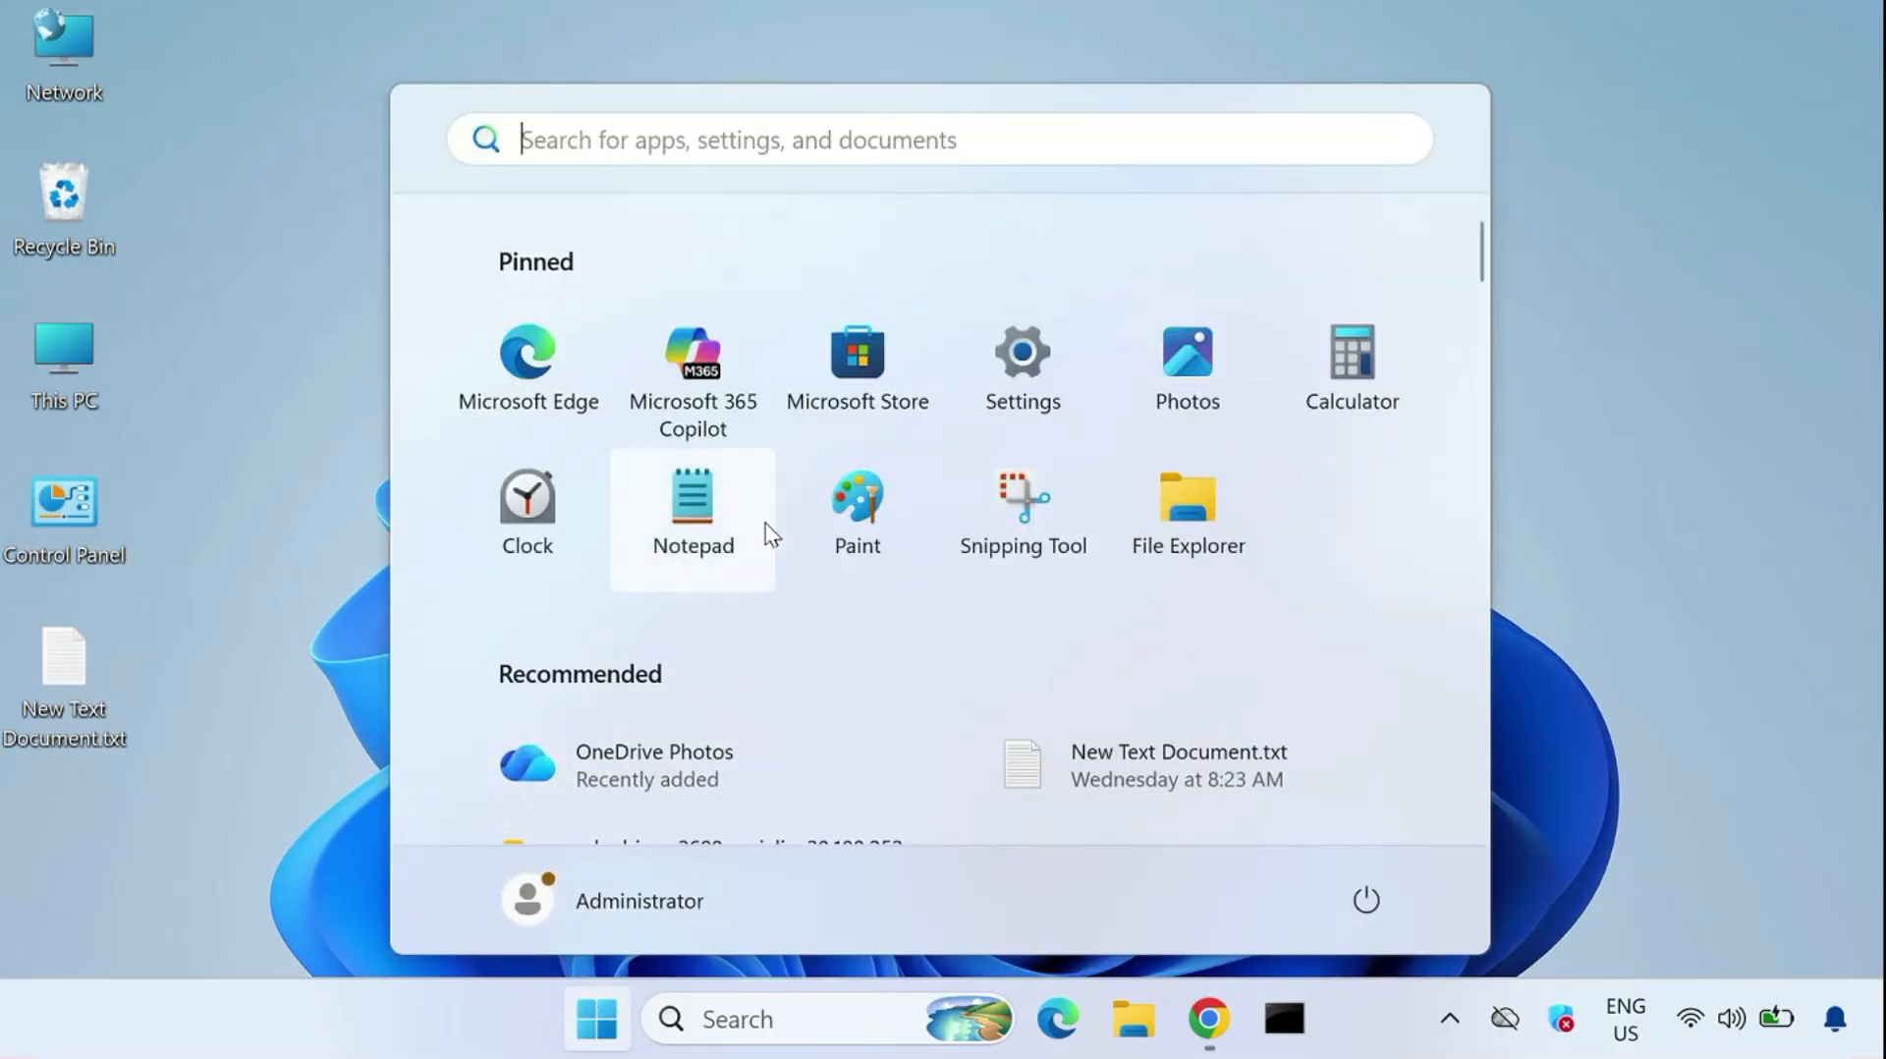
pyautogui.click(1003, 396)
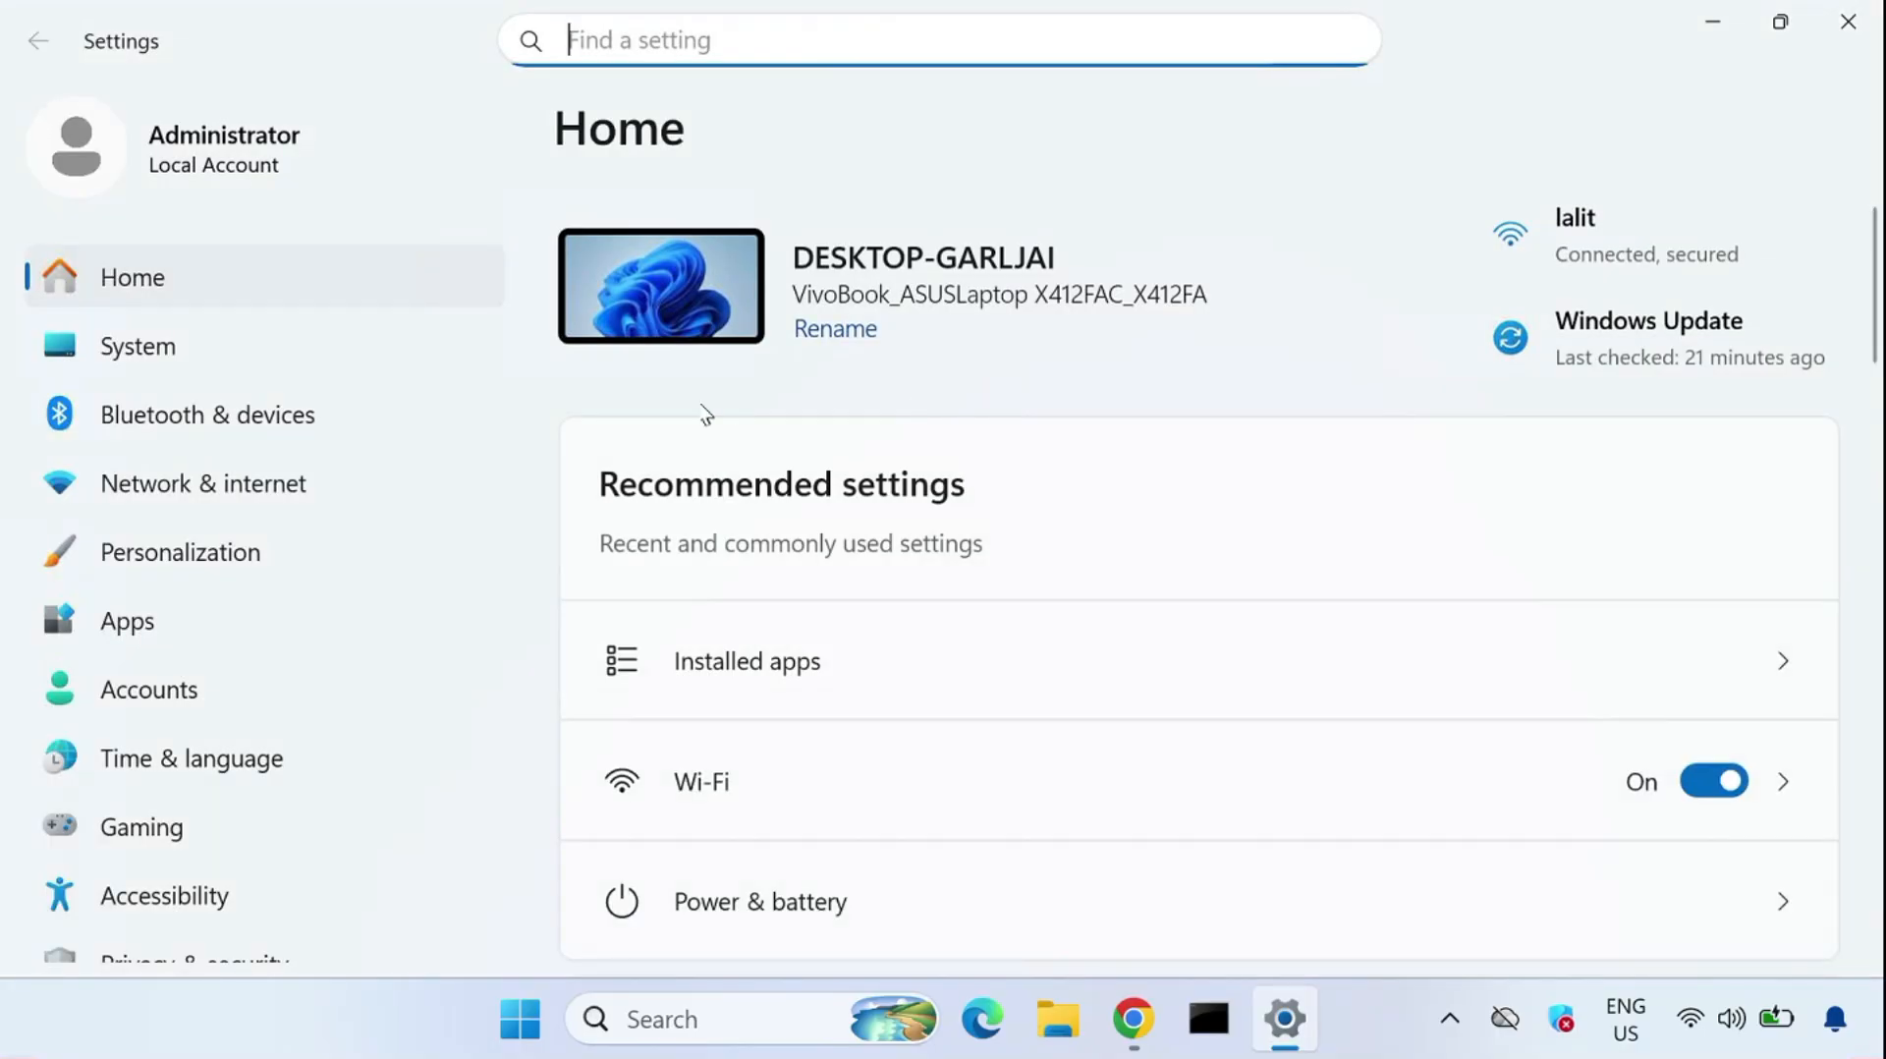
pyautogui.click(108, 353)
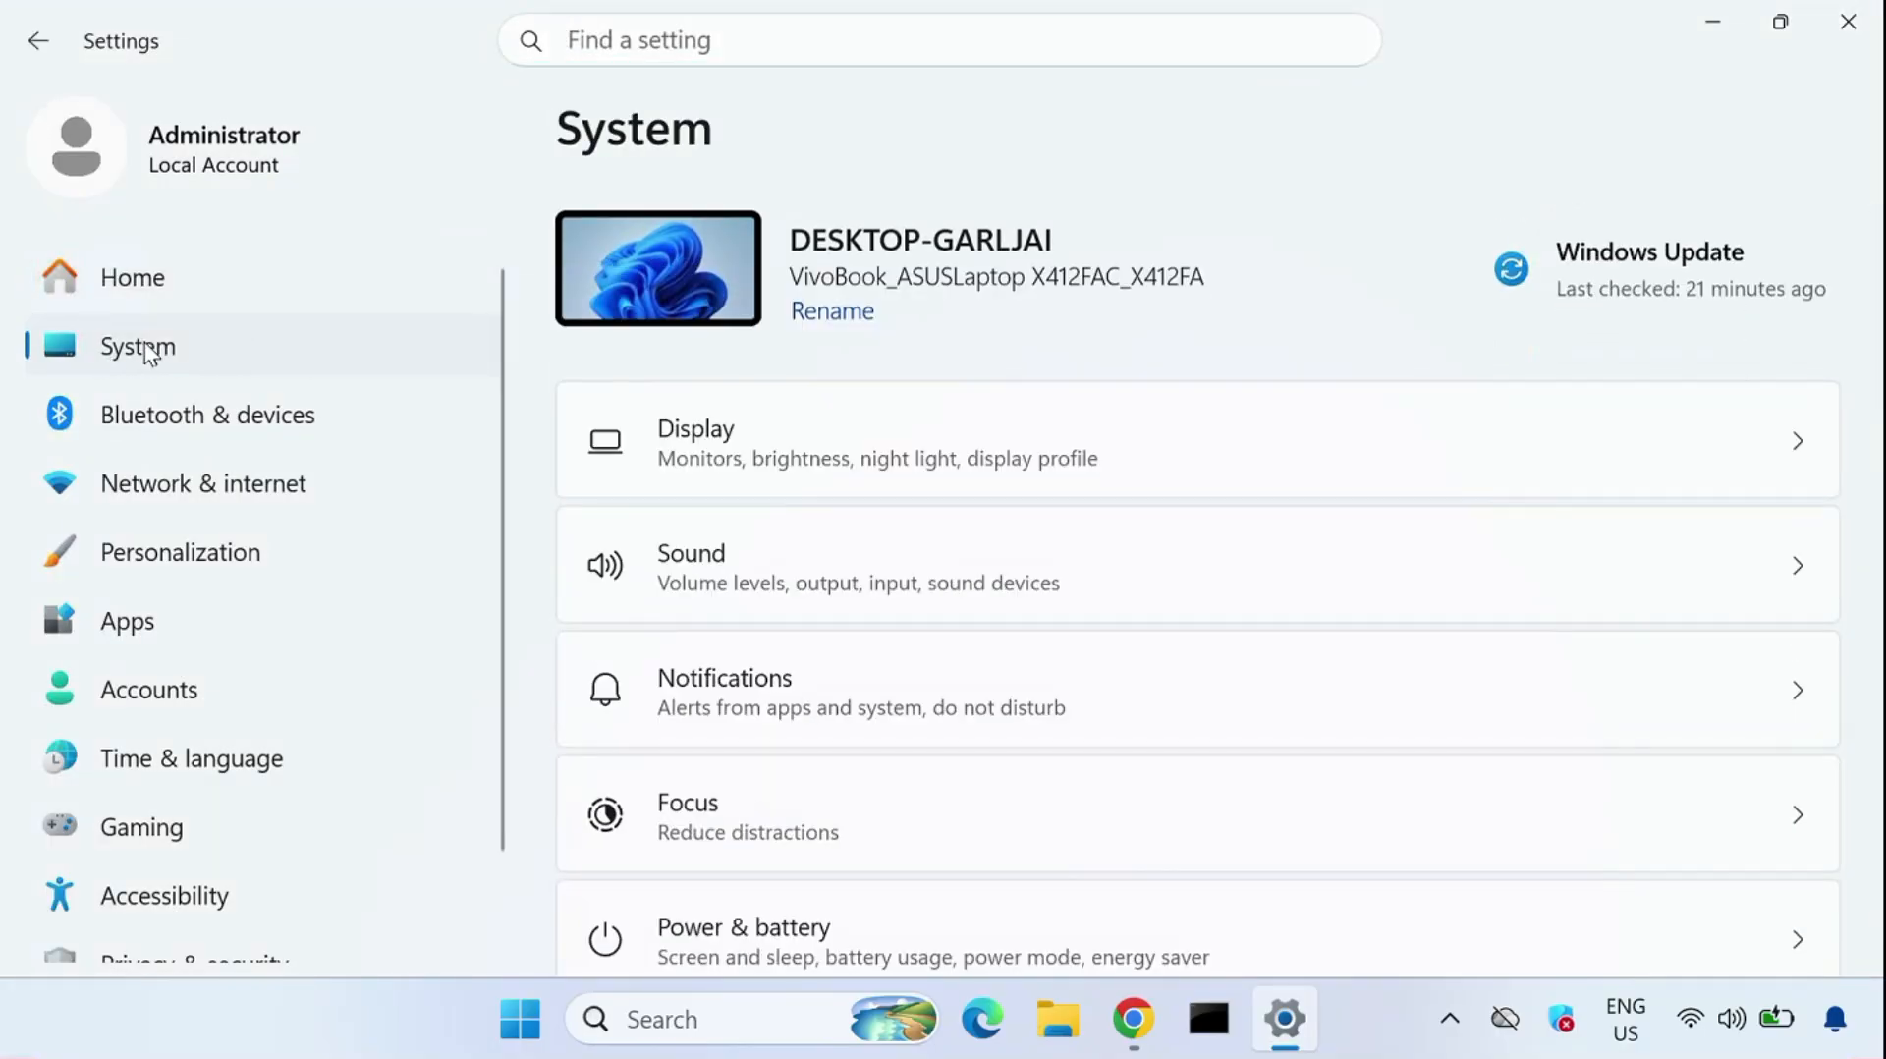
pyautogui.scroll(-1, 1061, 672)
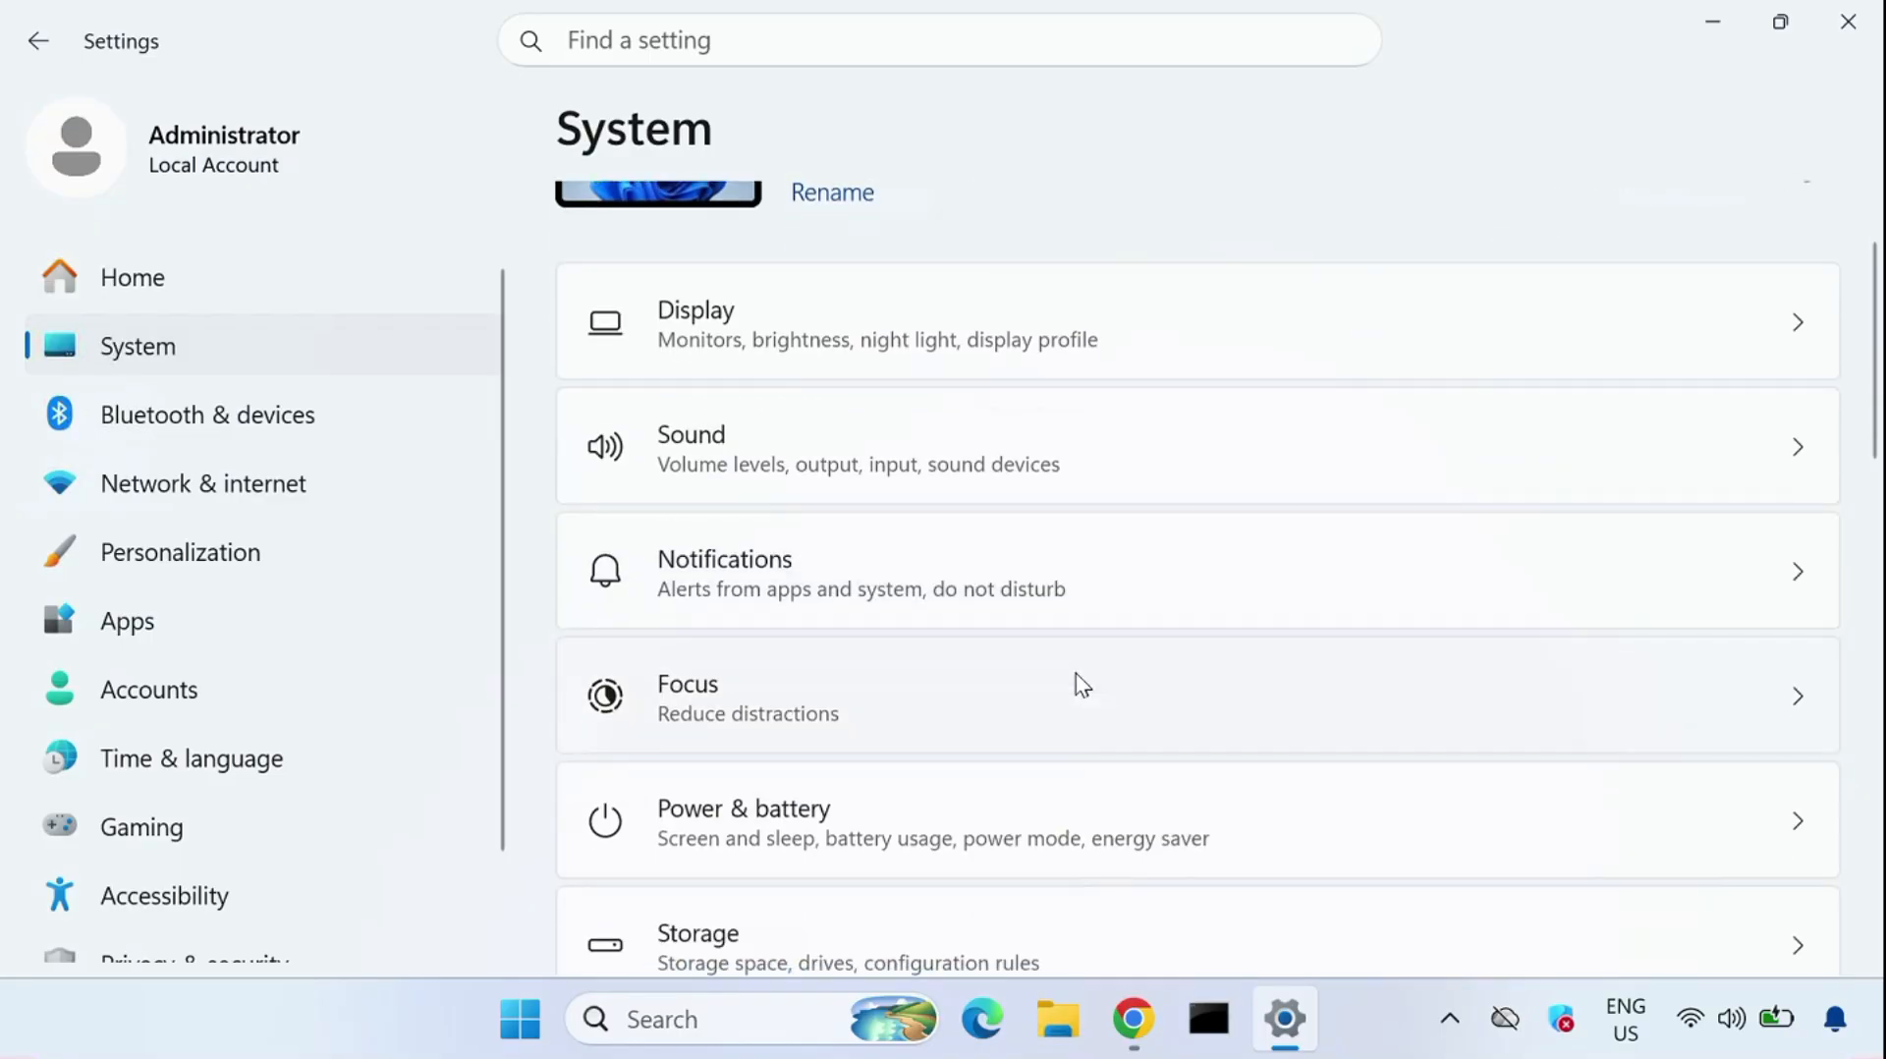
pyautogui.click(734, 454)
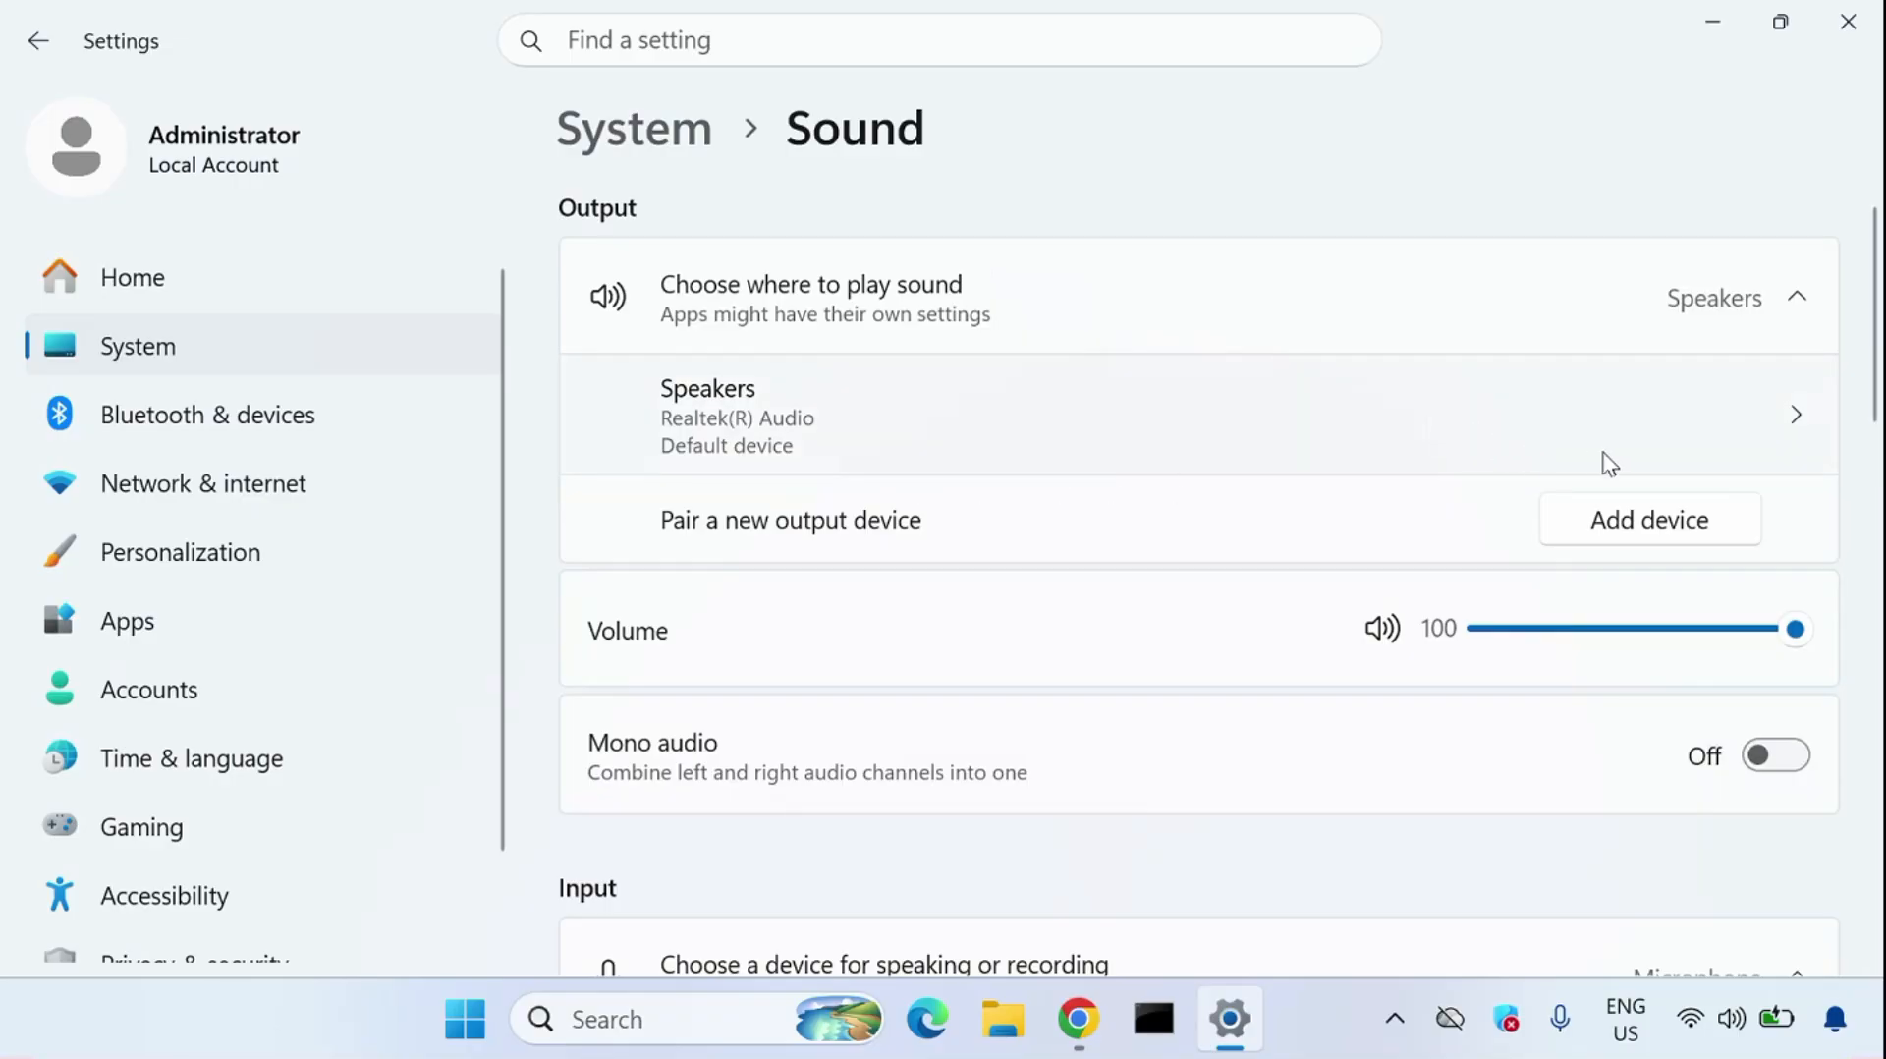
pyautogui.click(1664, 463)
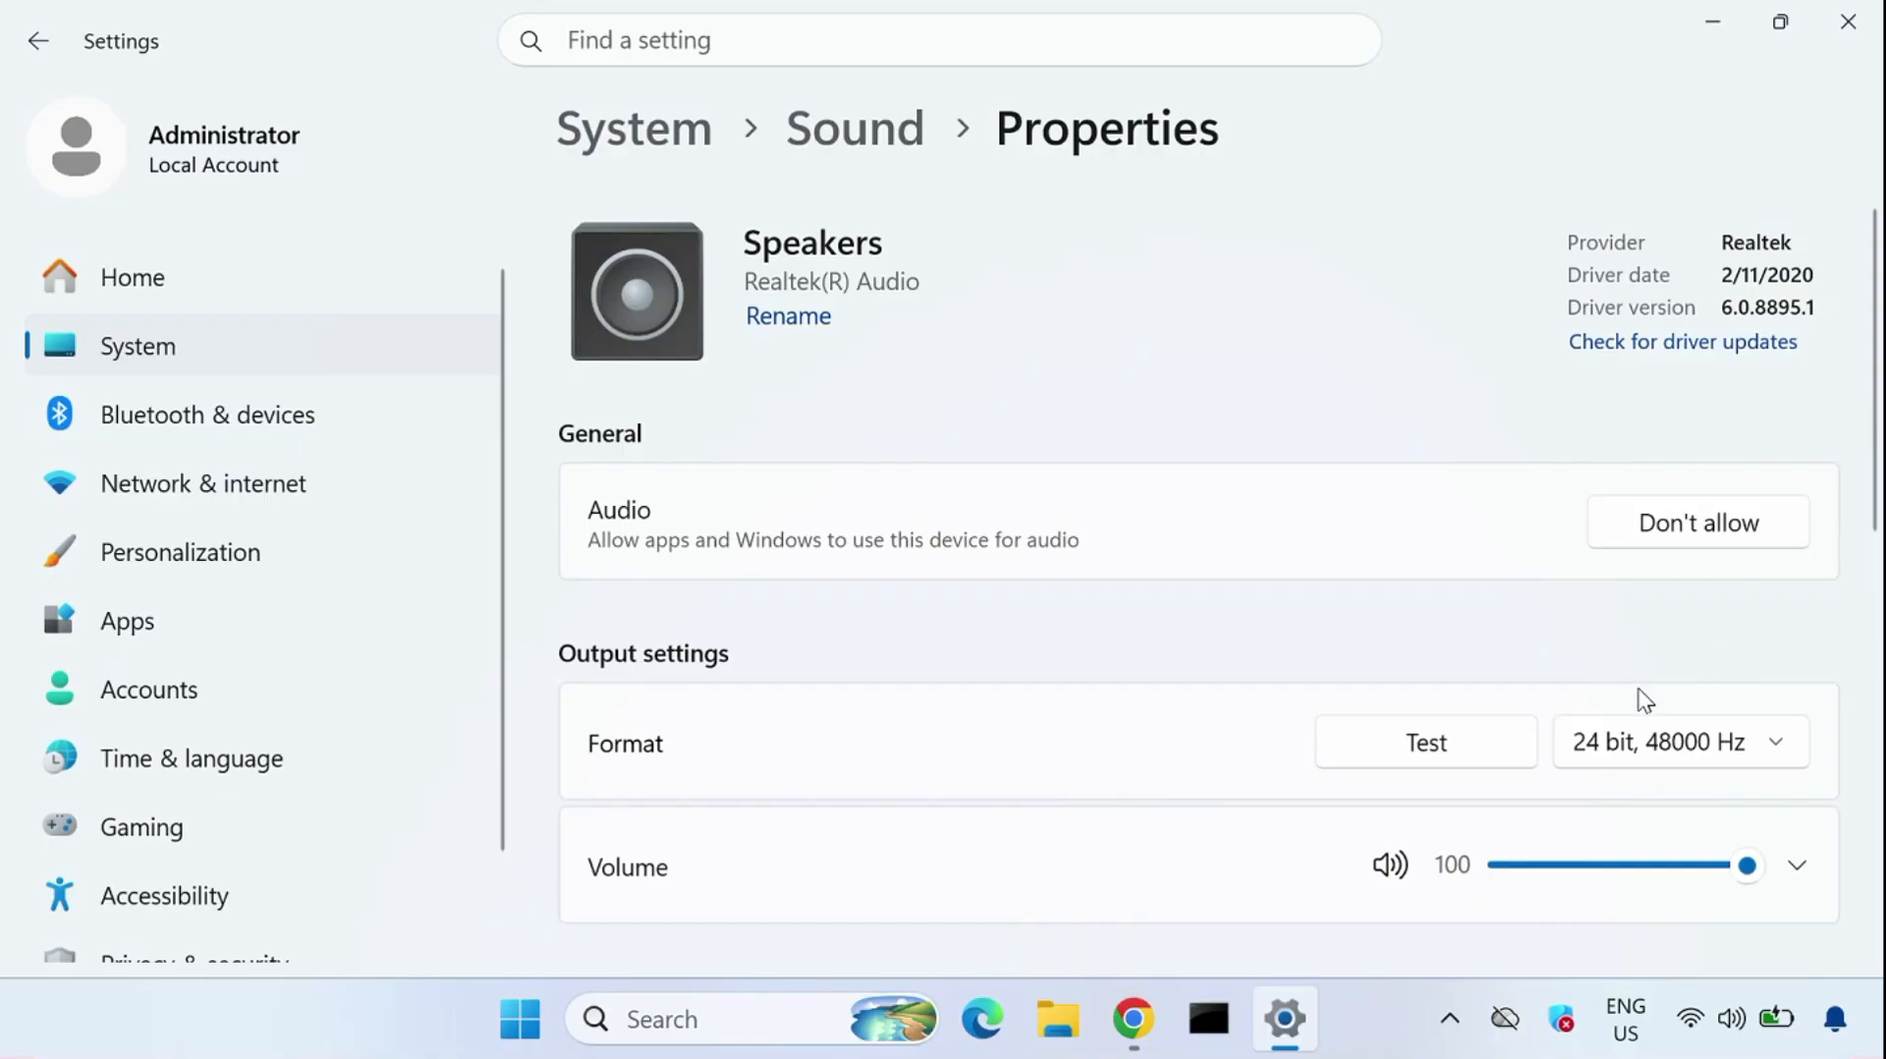
# Set both spatial sound and audio enhancements to Off for the speakers
pyautogui.scroll(-4, 1591, 705)
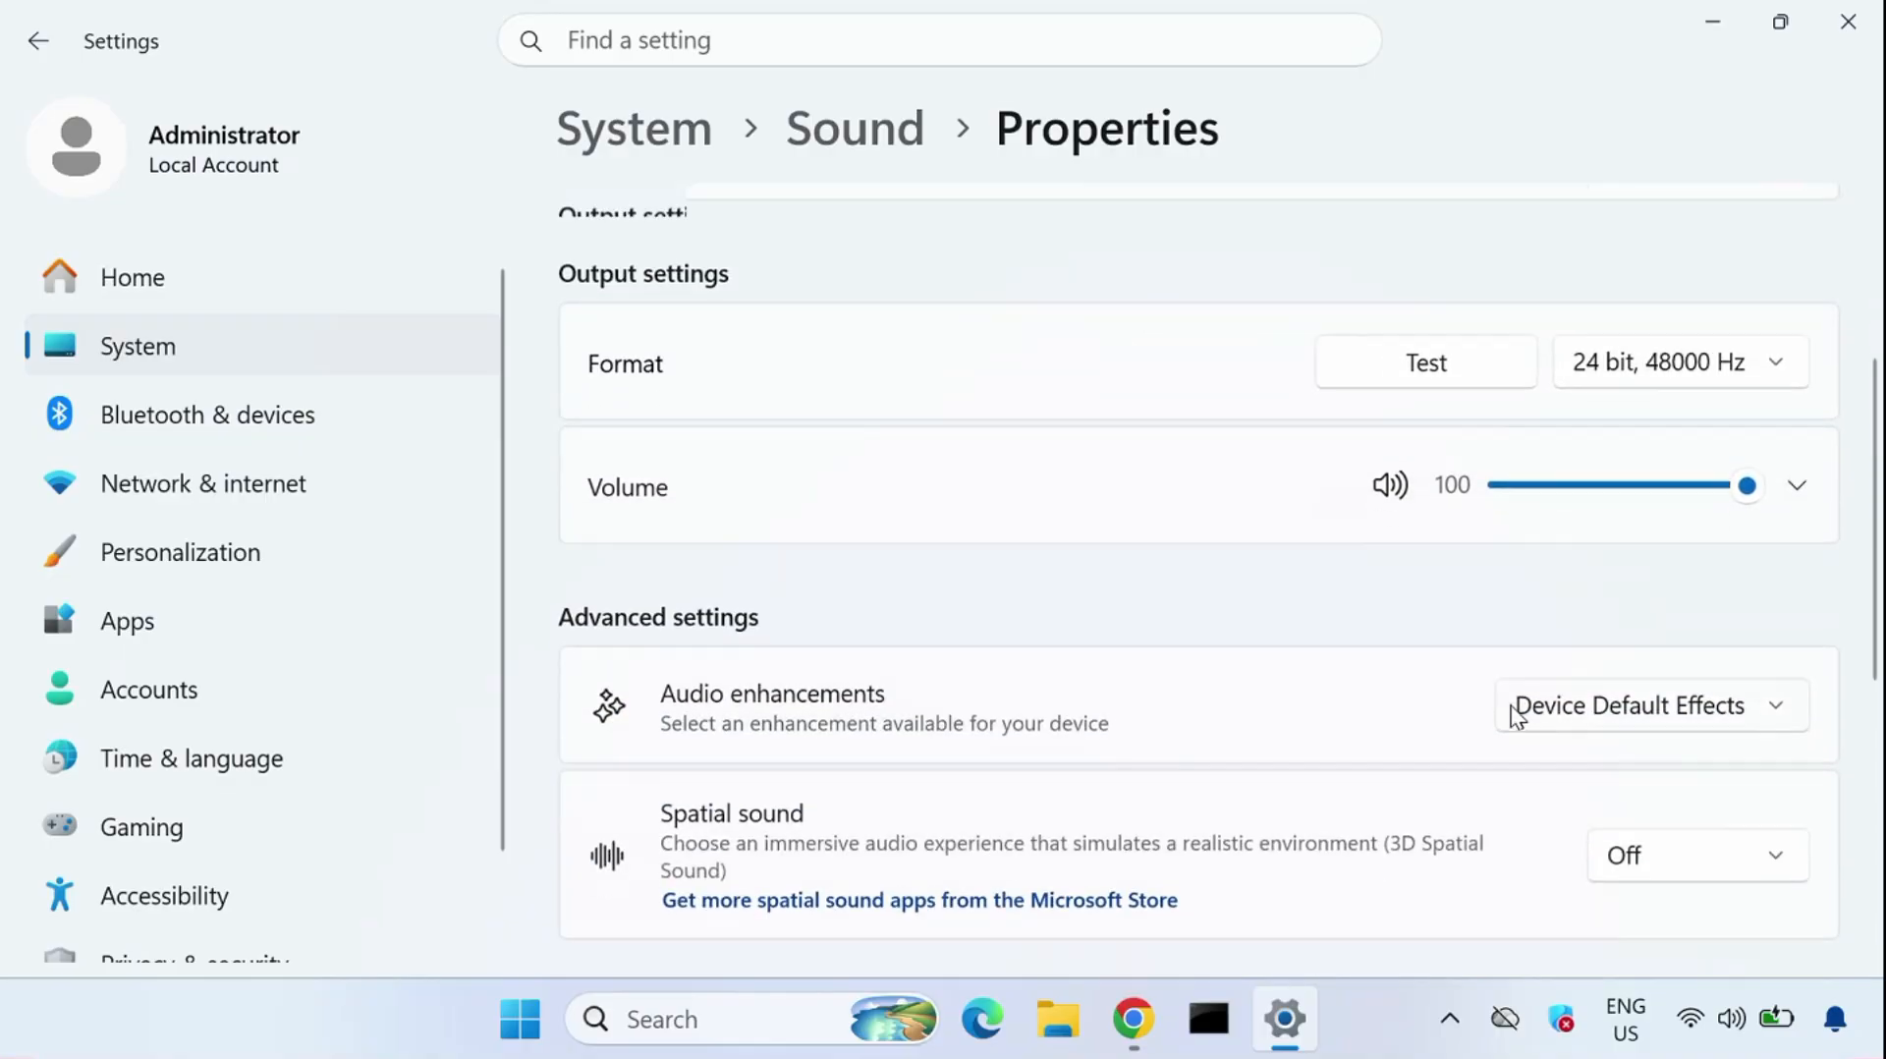
pyautogui.scroll(-1, 1516, 717)
pyautogui.click(1623, 757)
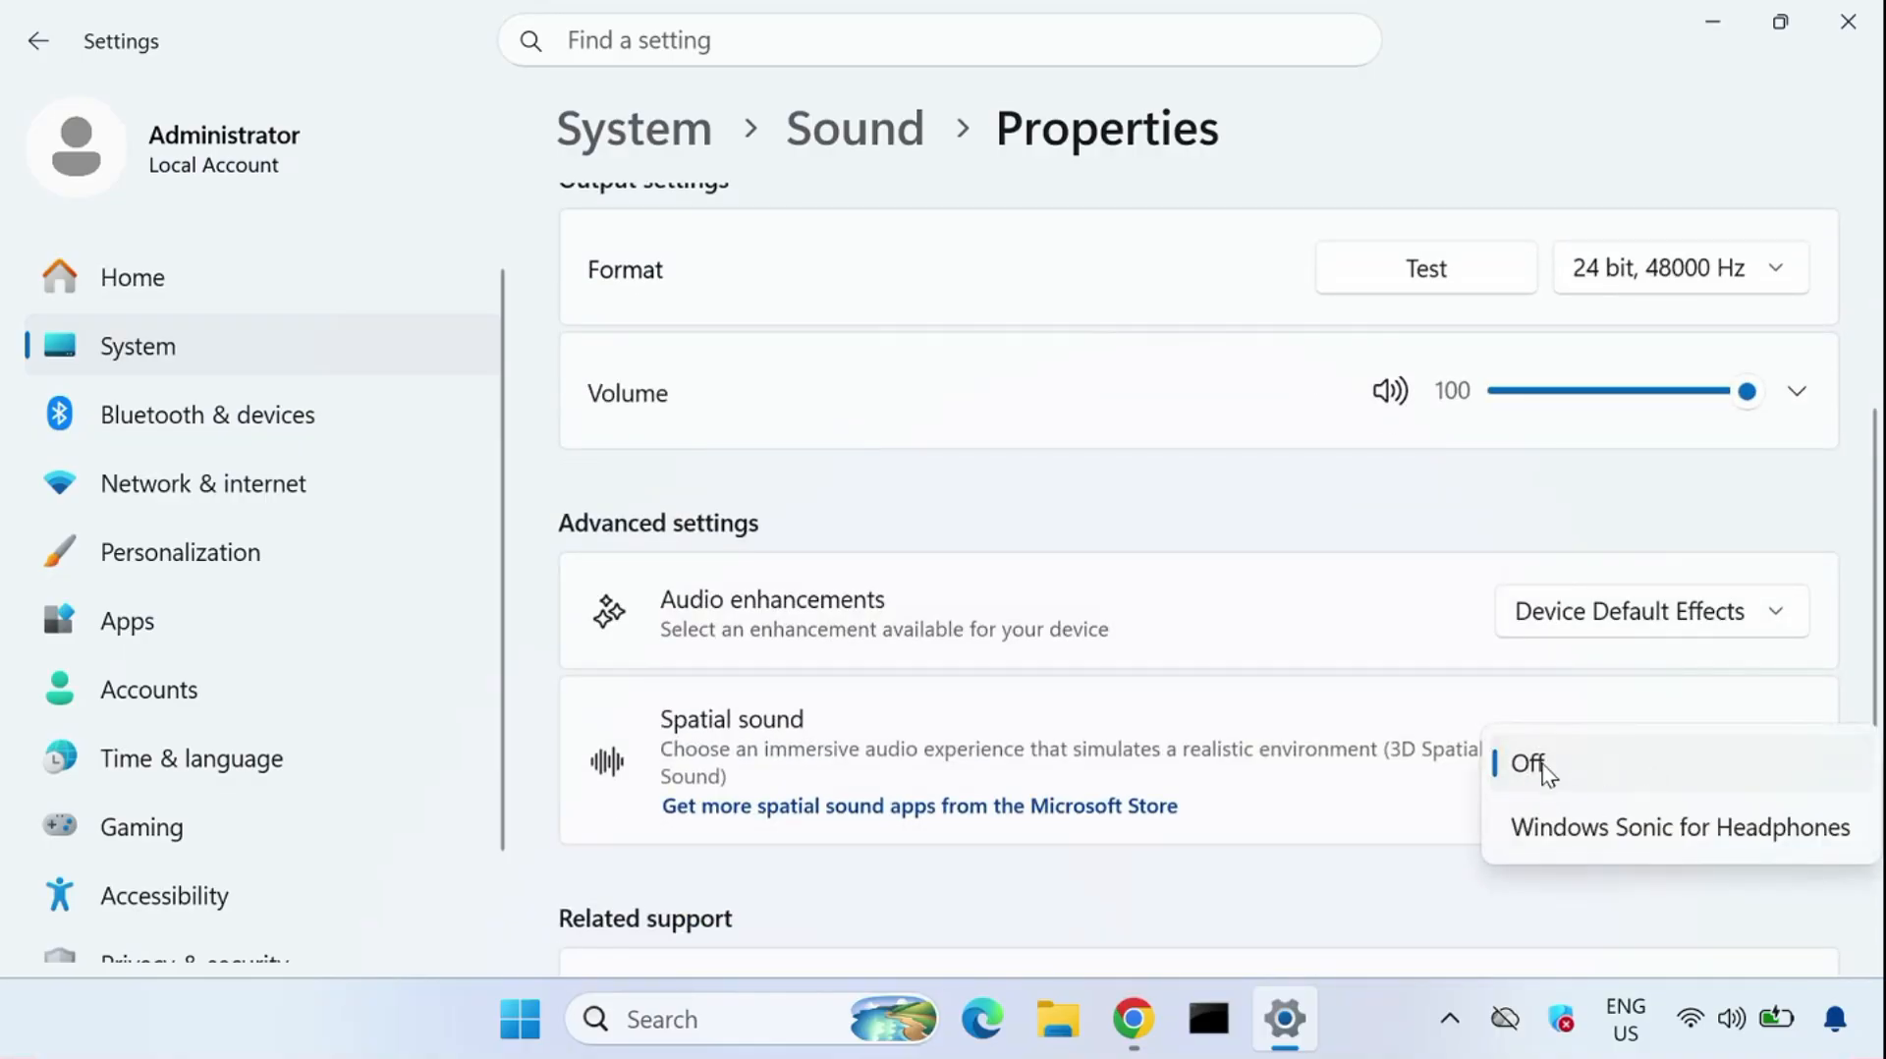
pyautogui.click(1529, 764)
pyautogui.click(1548, 618)
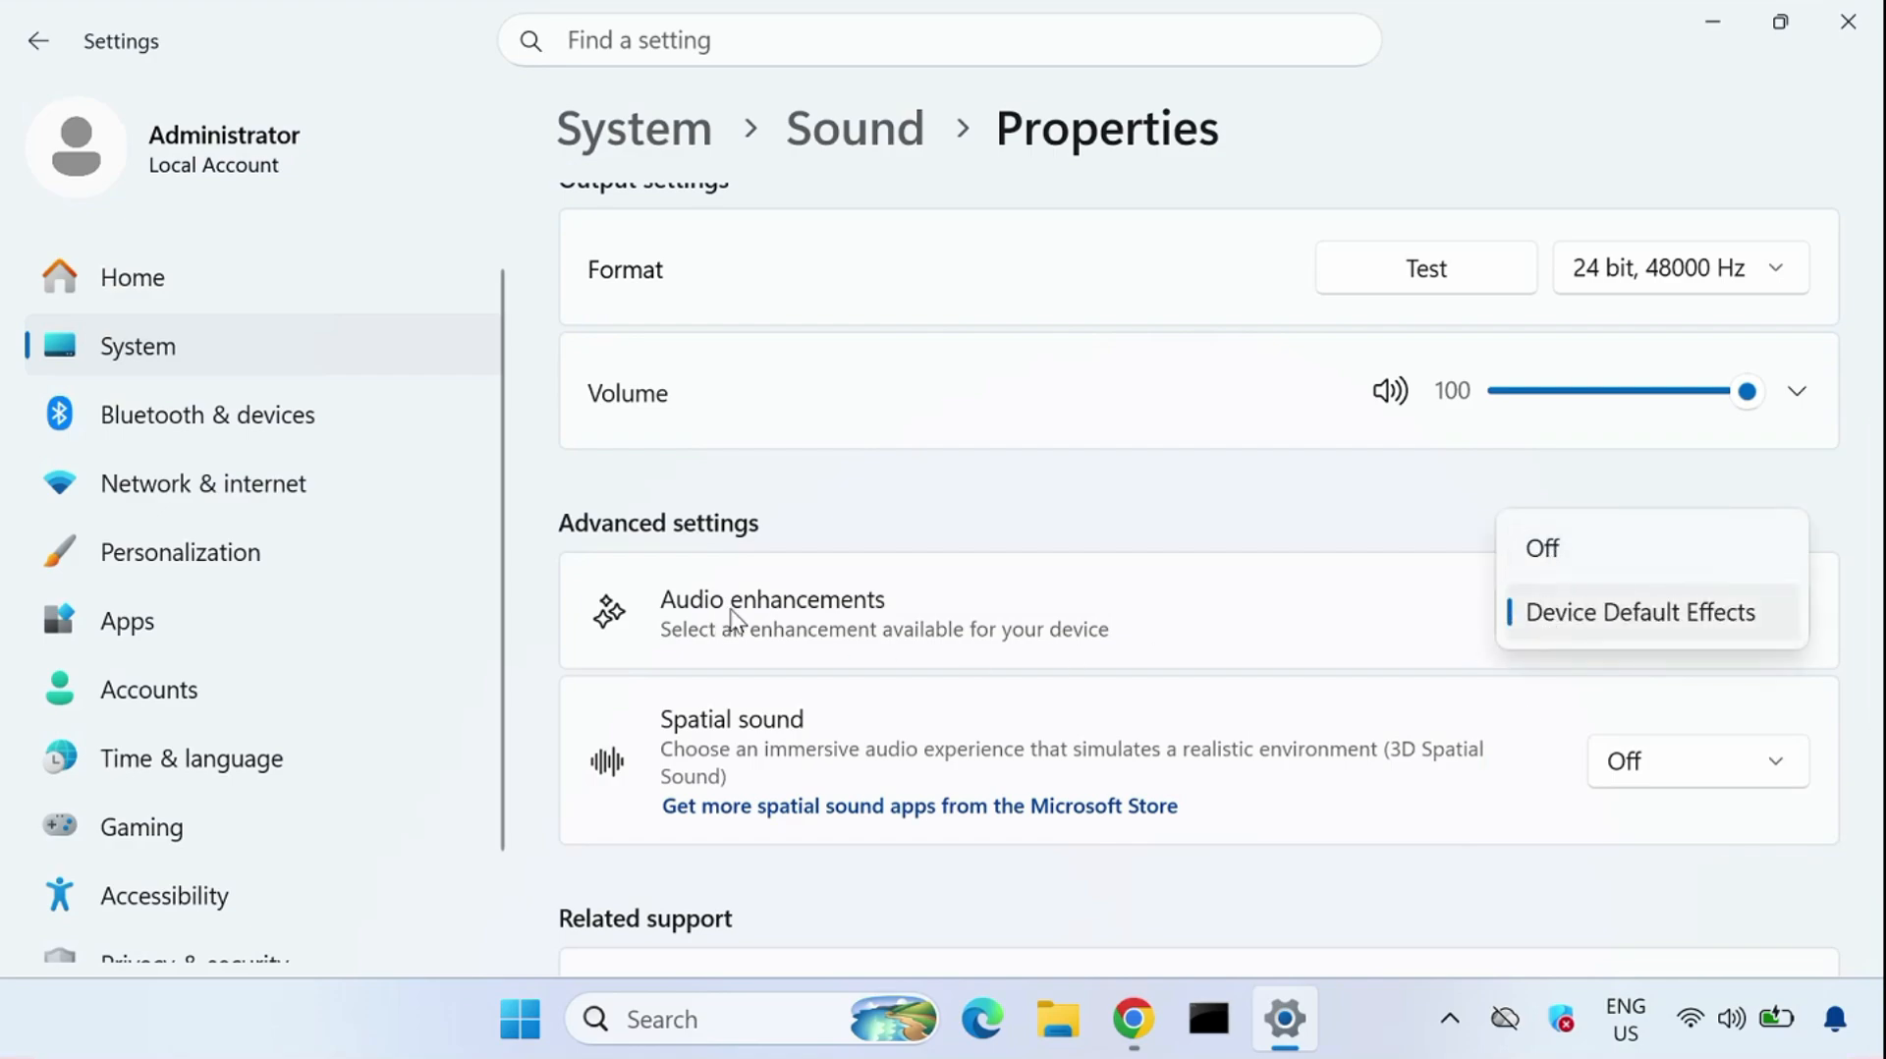
pyautogui.click(1603, 568)
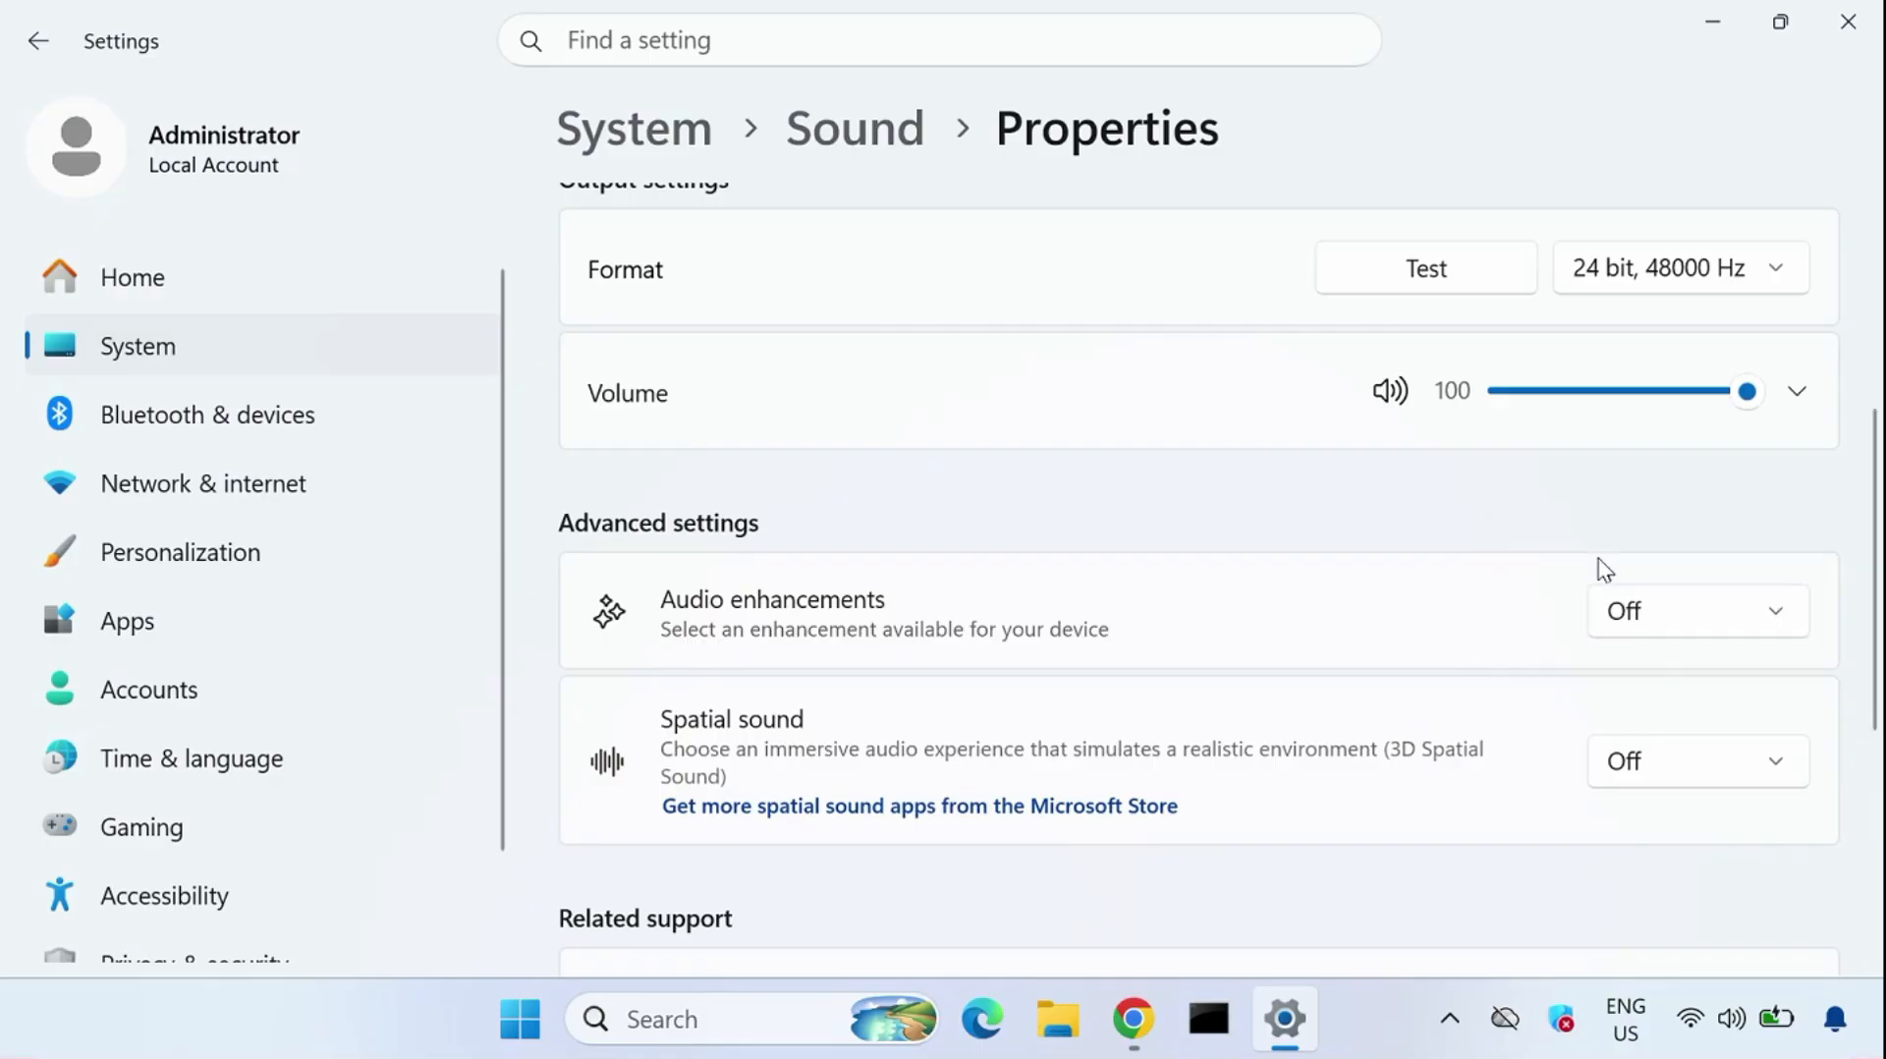
# Play the speaker test sound, choose the 24 bit, 48000 Hz output format, and close the Settings window
pyautogui.scroll(3, 1503, 589)
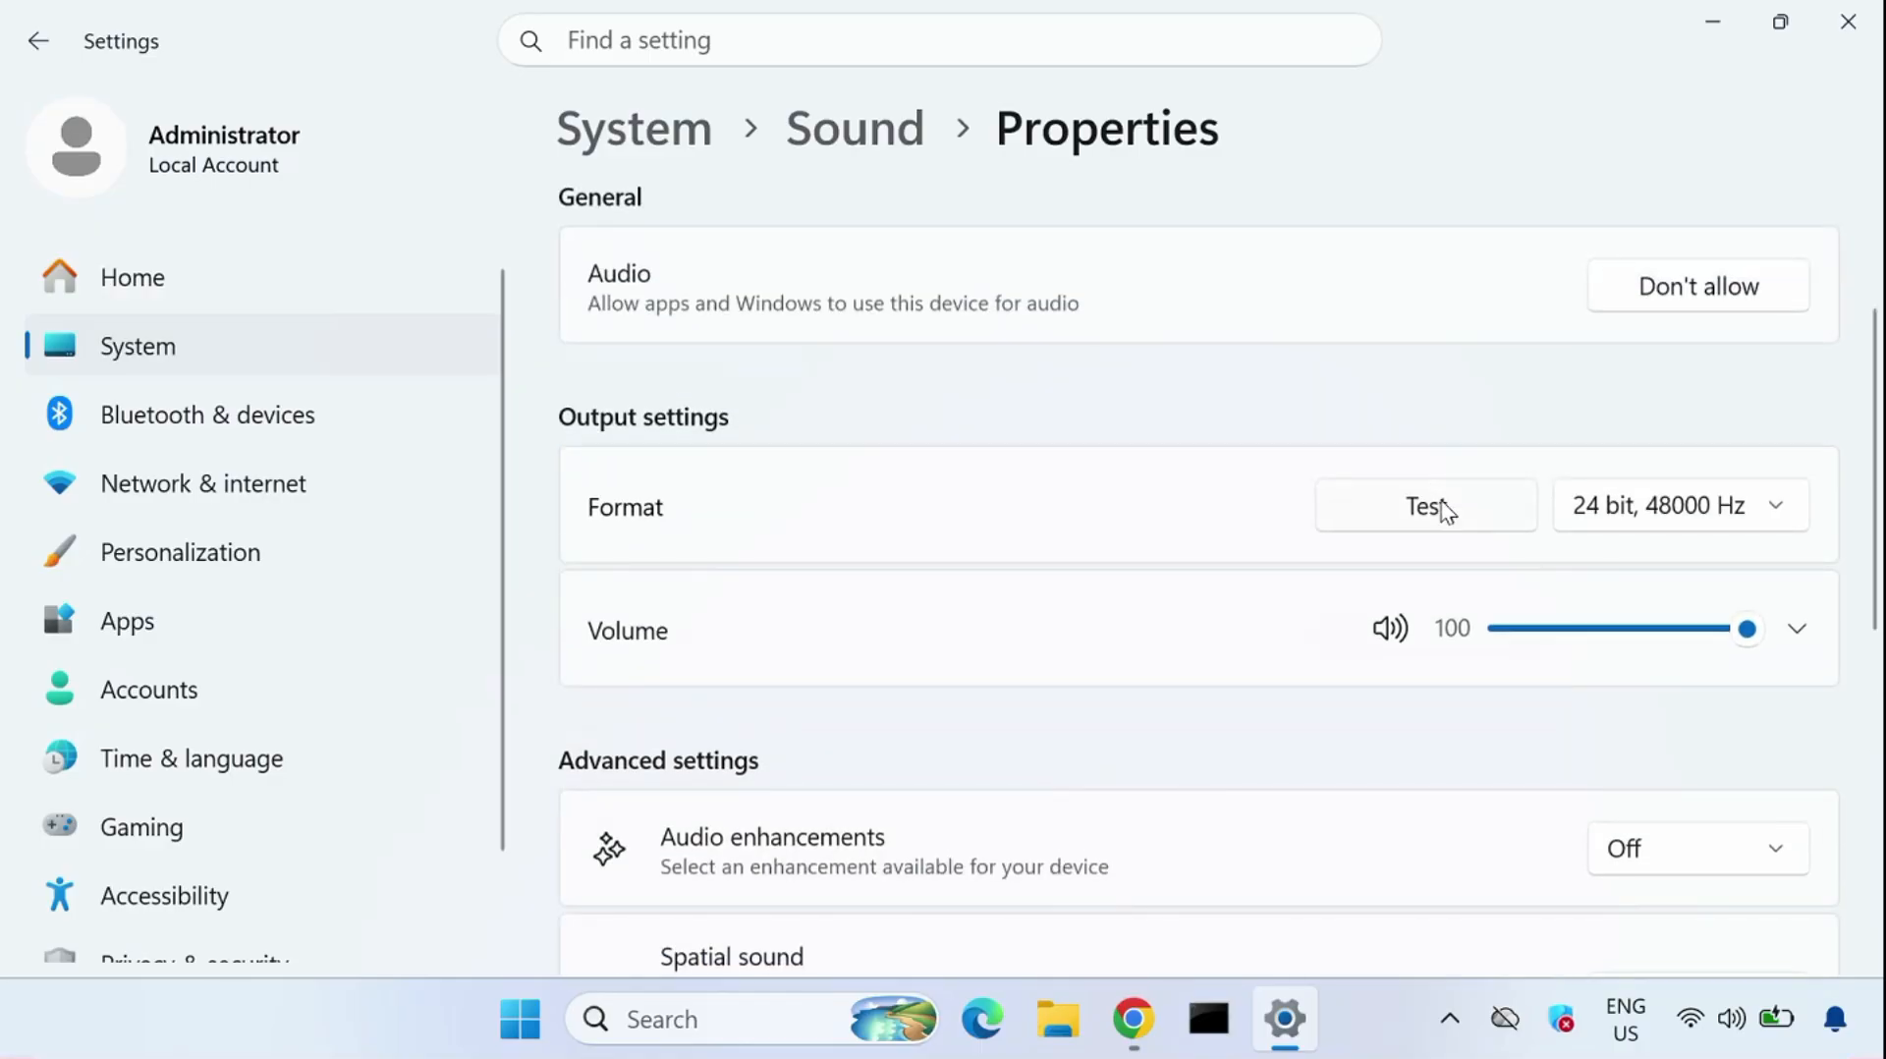
pyautogui.click(1442, 503)
pyautogui.click(1754, 503)
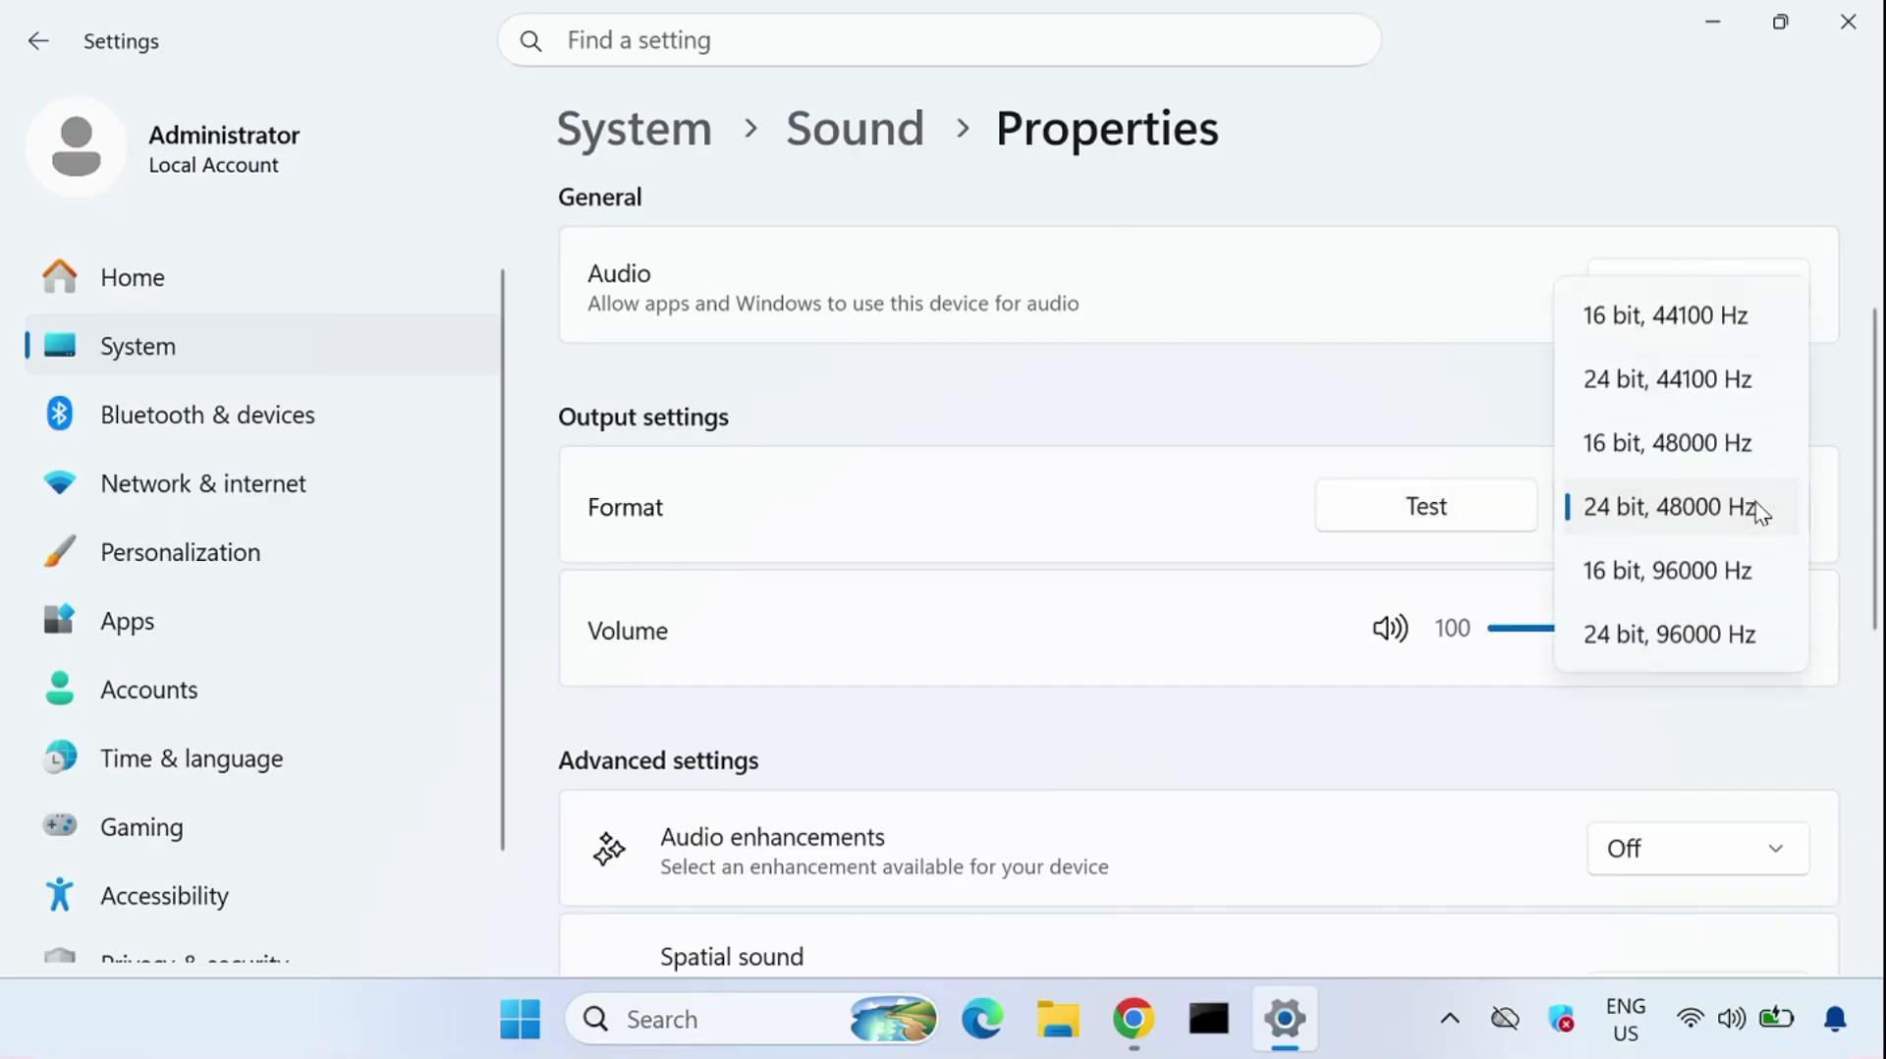
pyautogui.click(1631, 511)
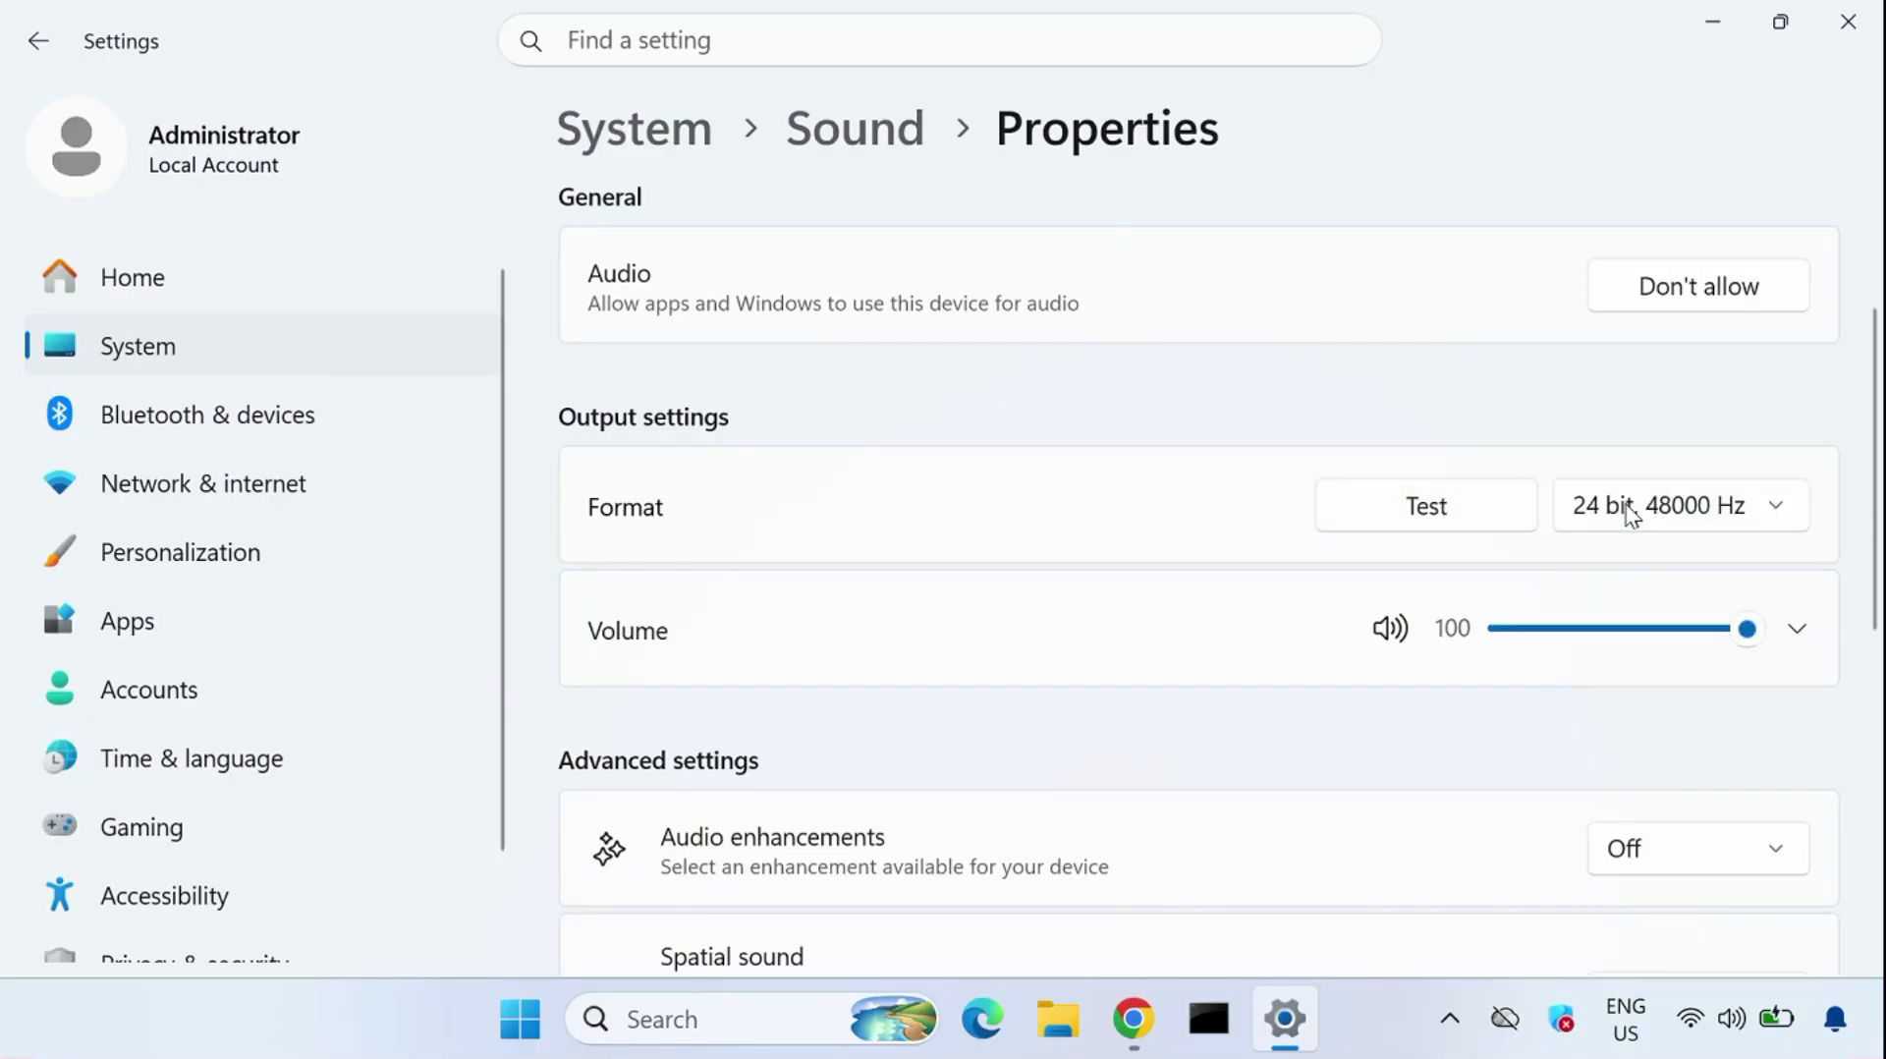
pyautogui.click(1851, 28)
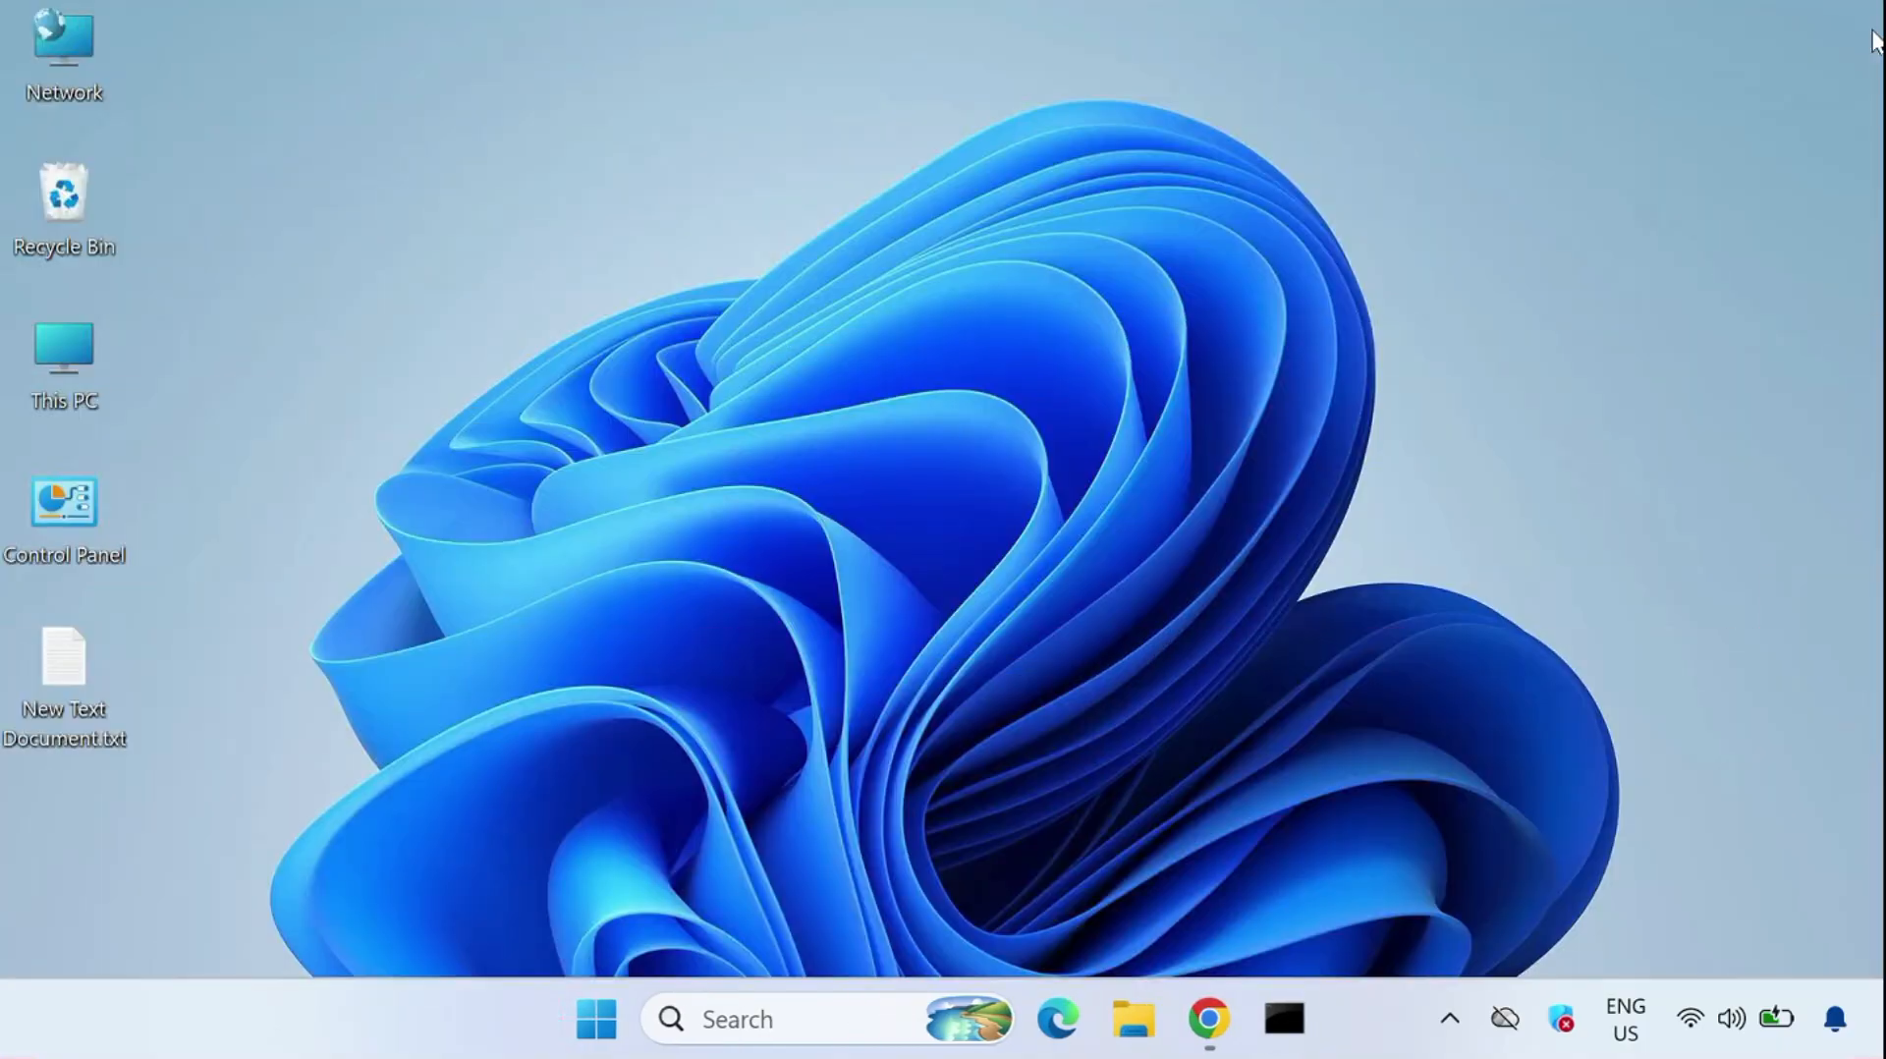
pyautogui.click(596, 1022)
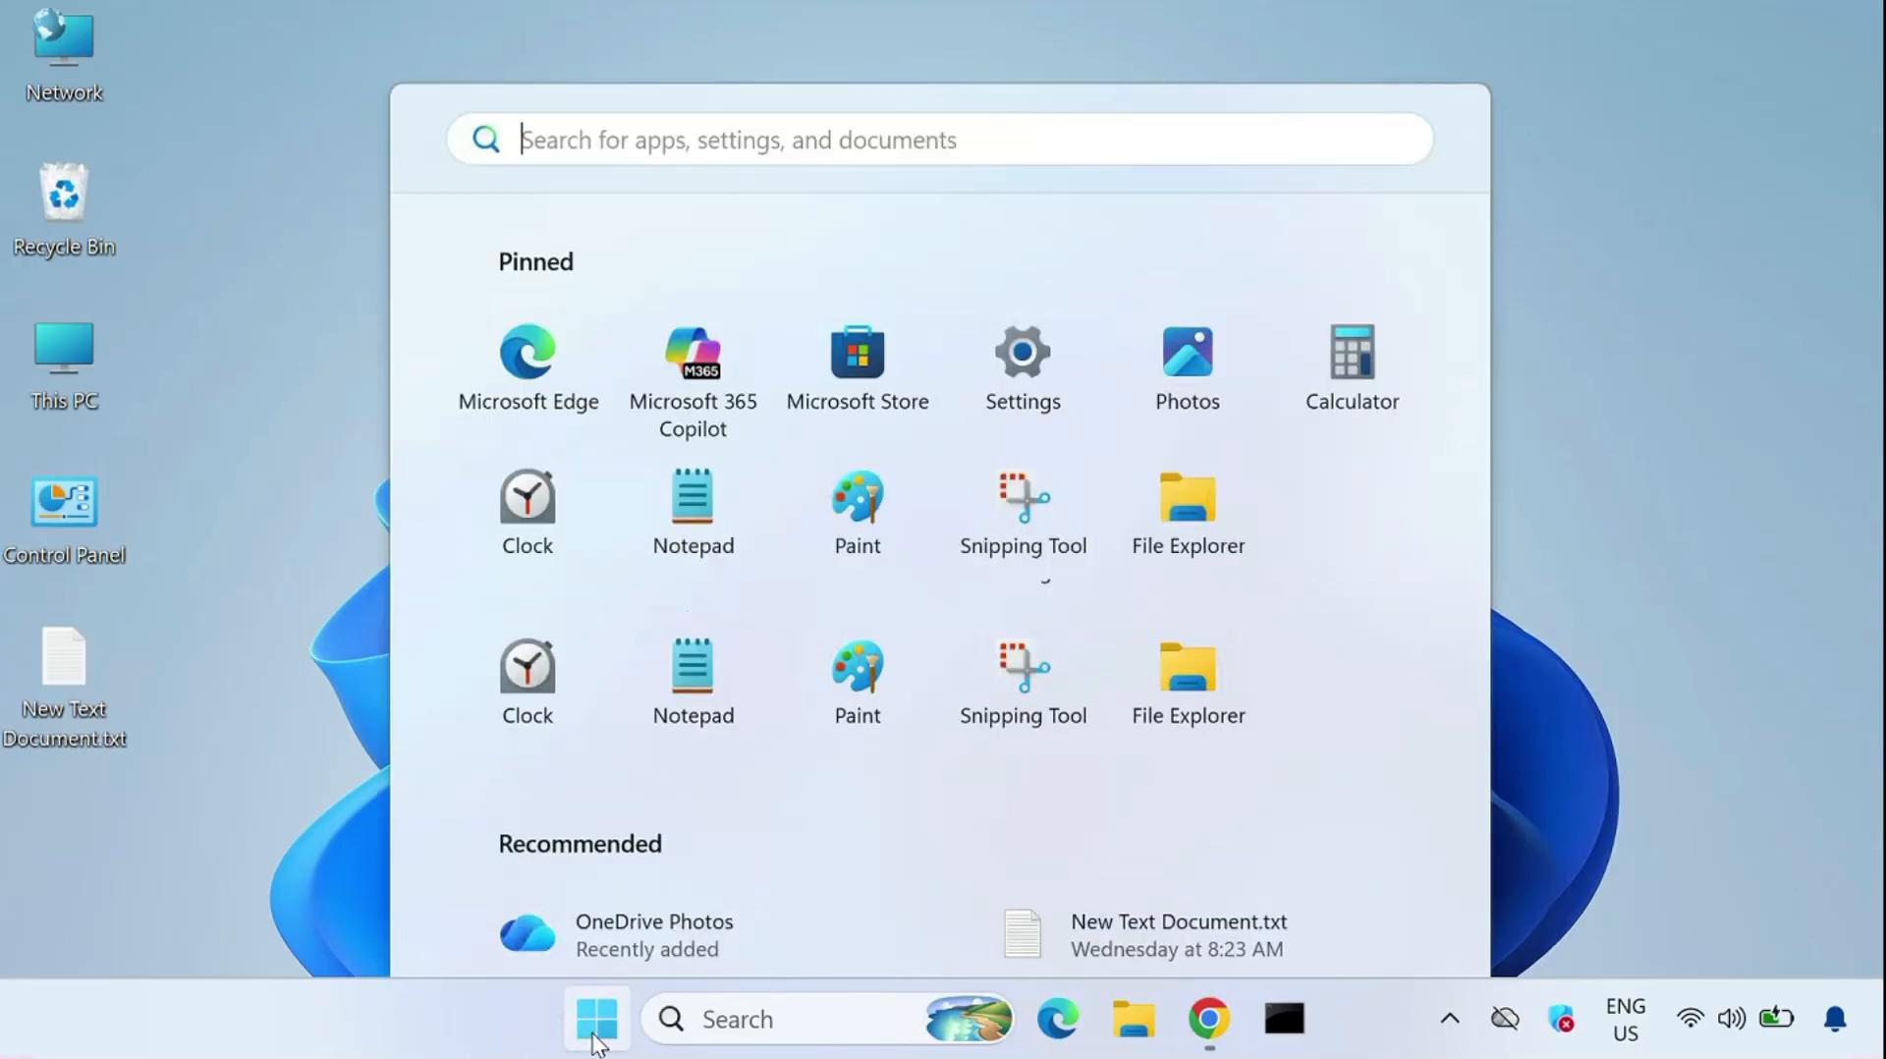
pyautogui.click(1045, 400)
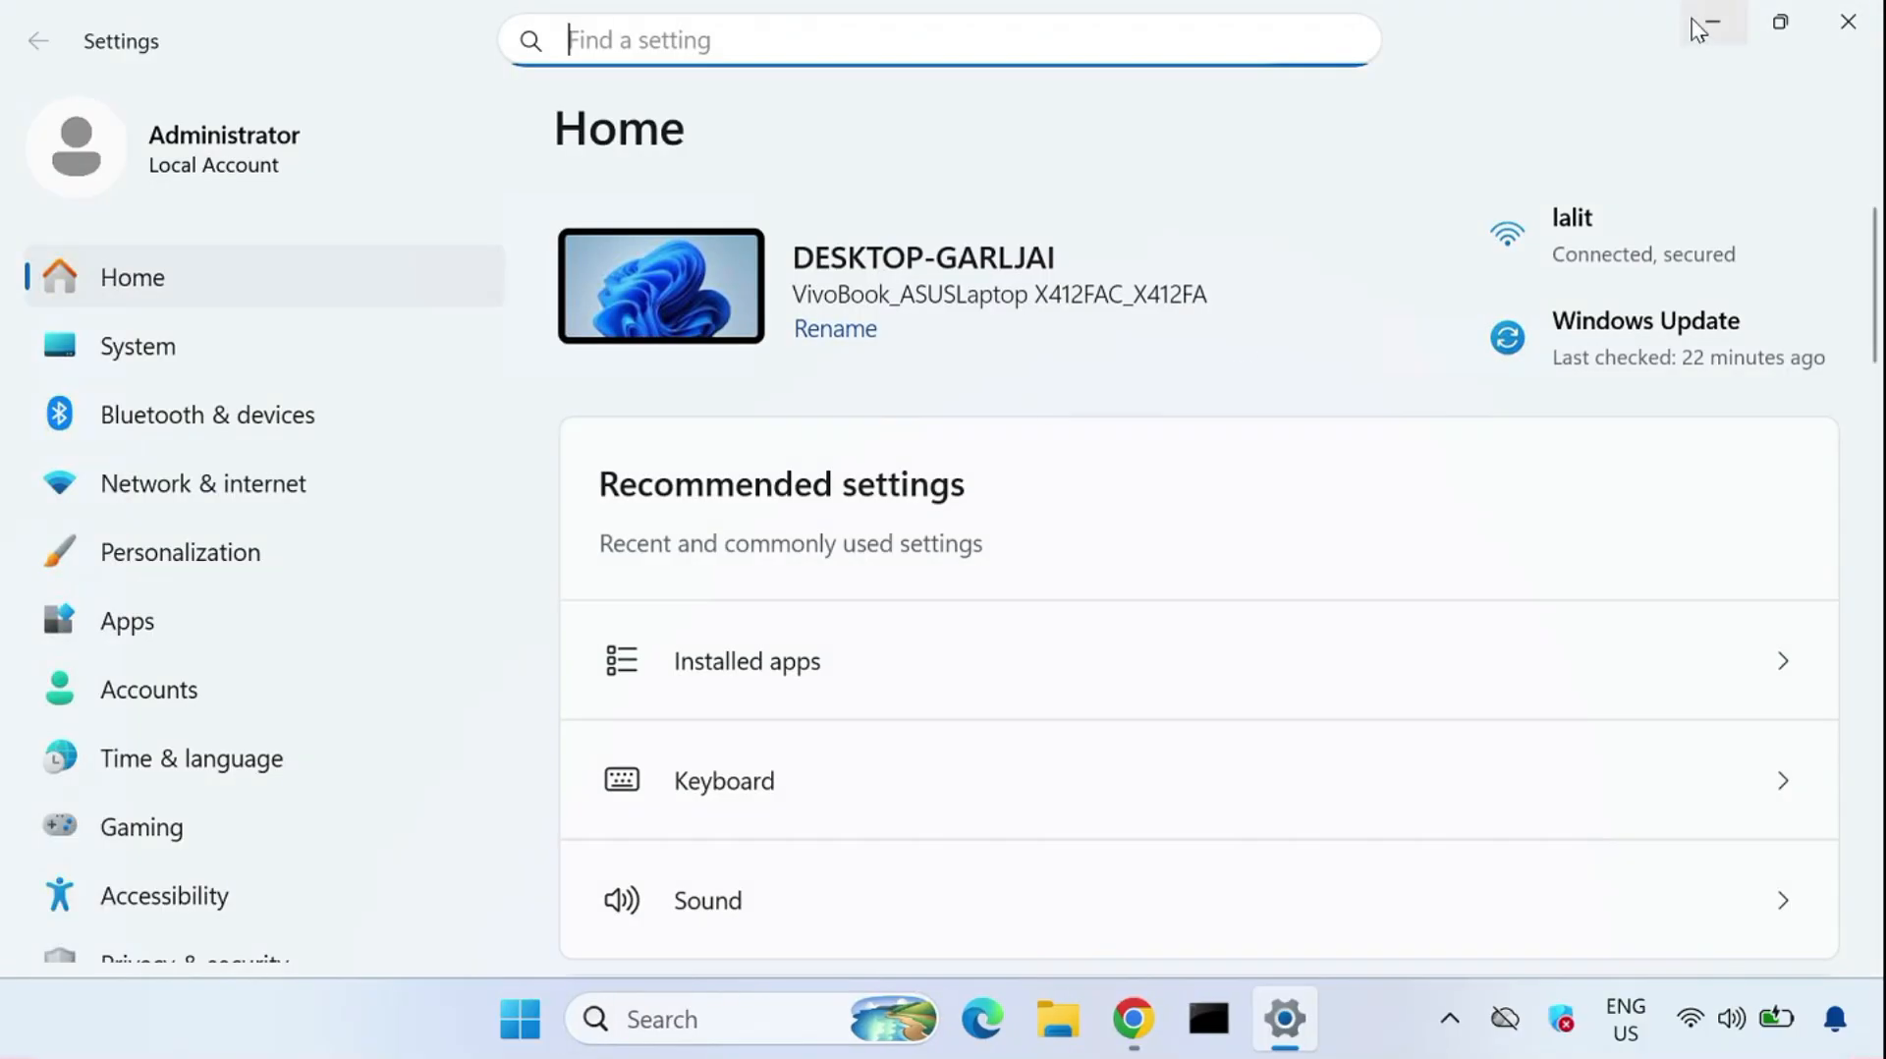
pyautogui.click(1849, 37)
# Search for "device" to open Device Manager and expand the Audio inputs and outputs category
pyautogui.click(594, 1022)
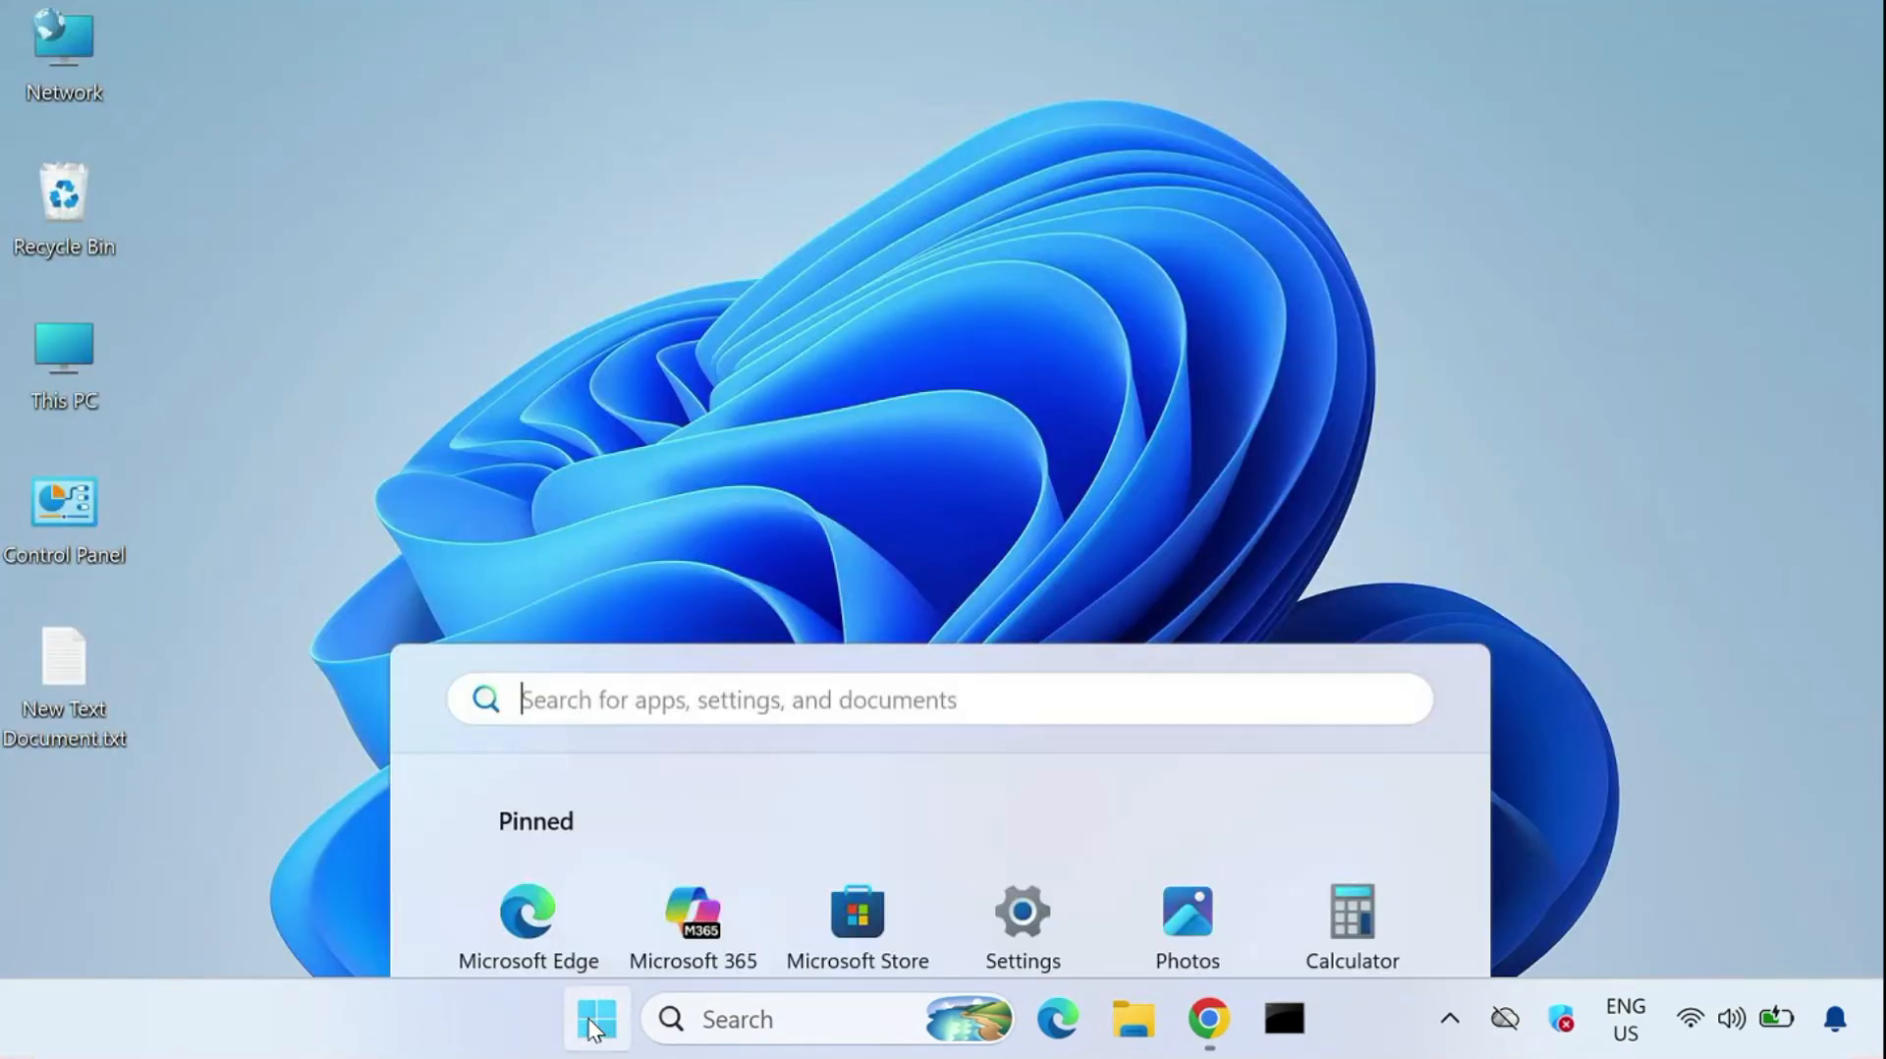
pyautogui.write('device')
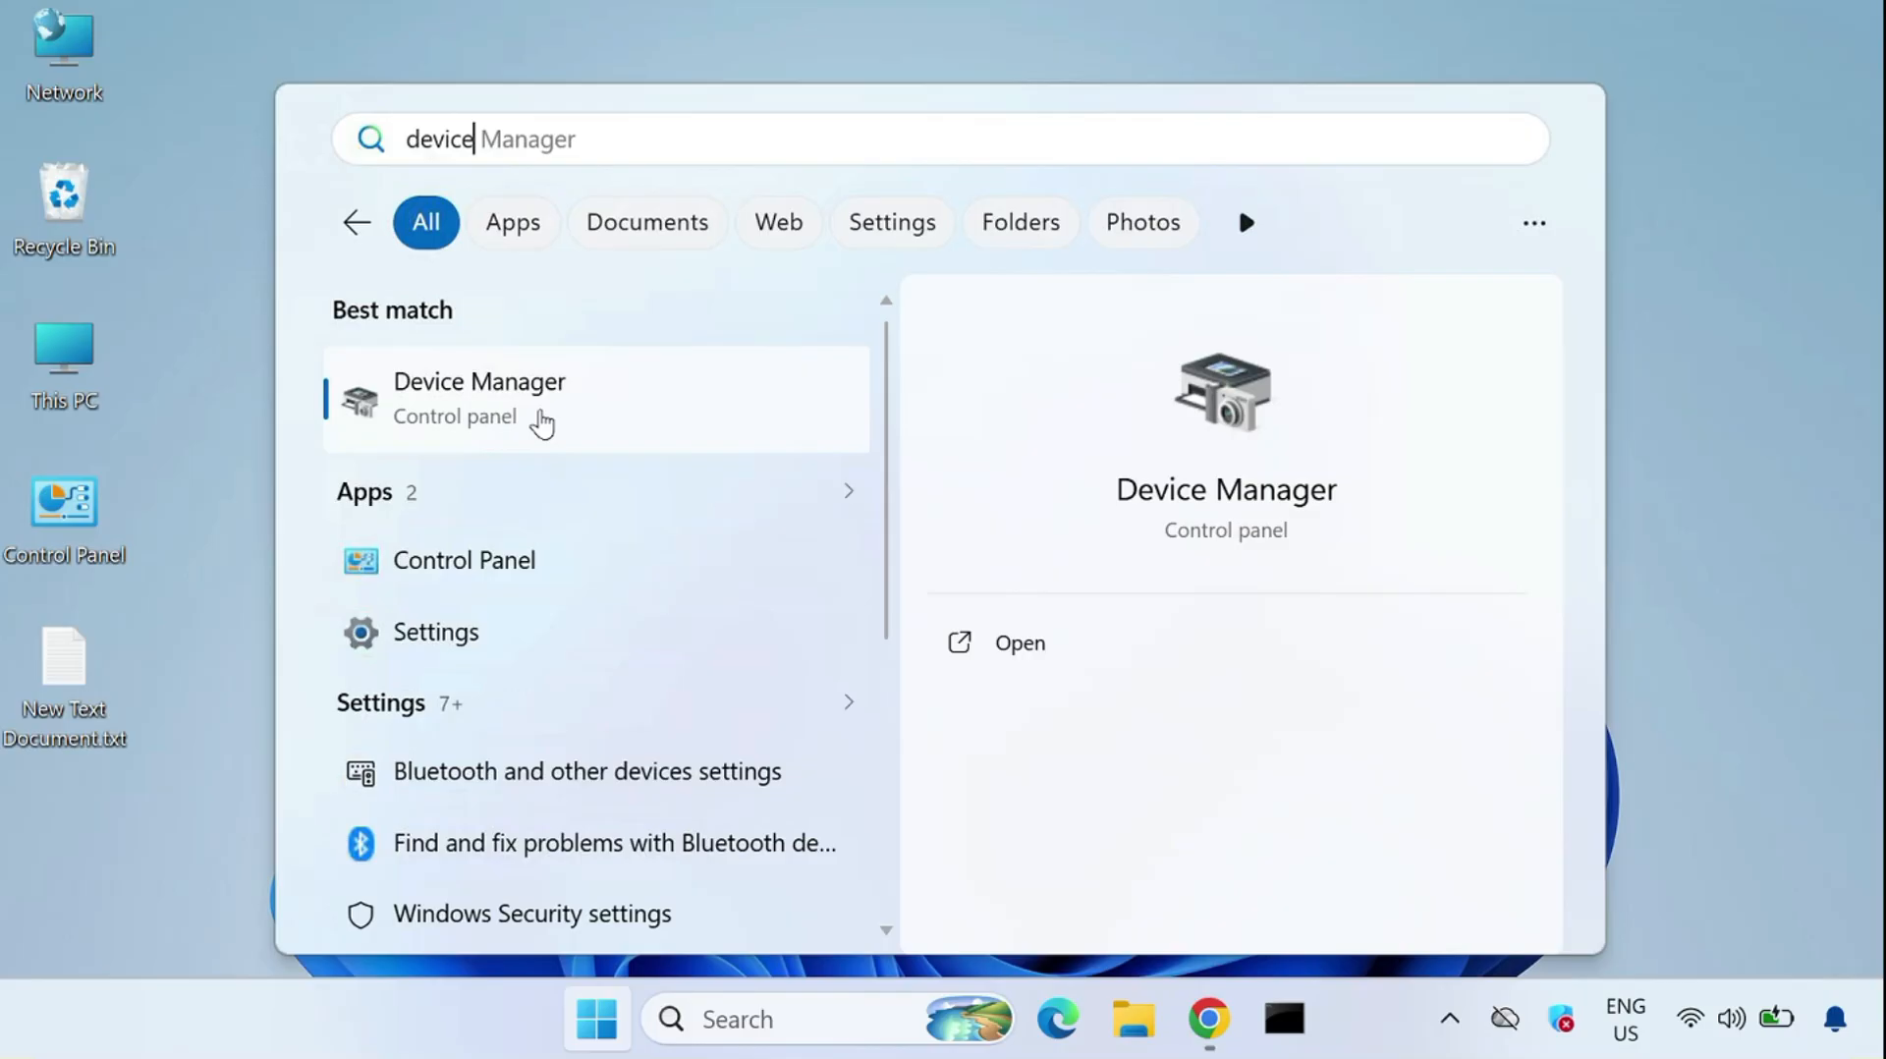
pyautogui.click(540, 413)
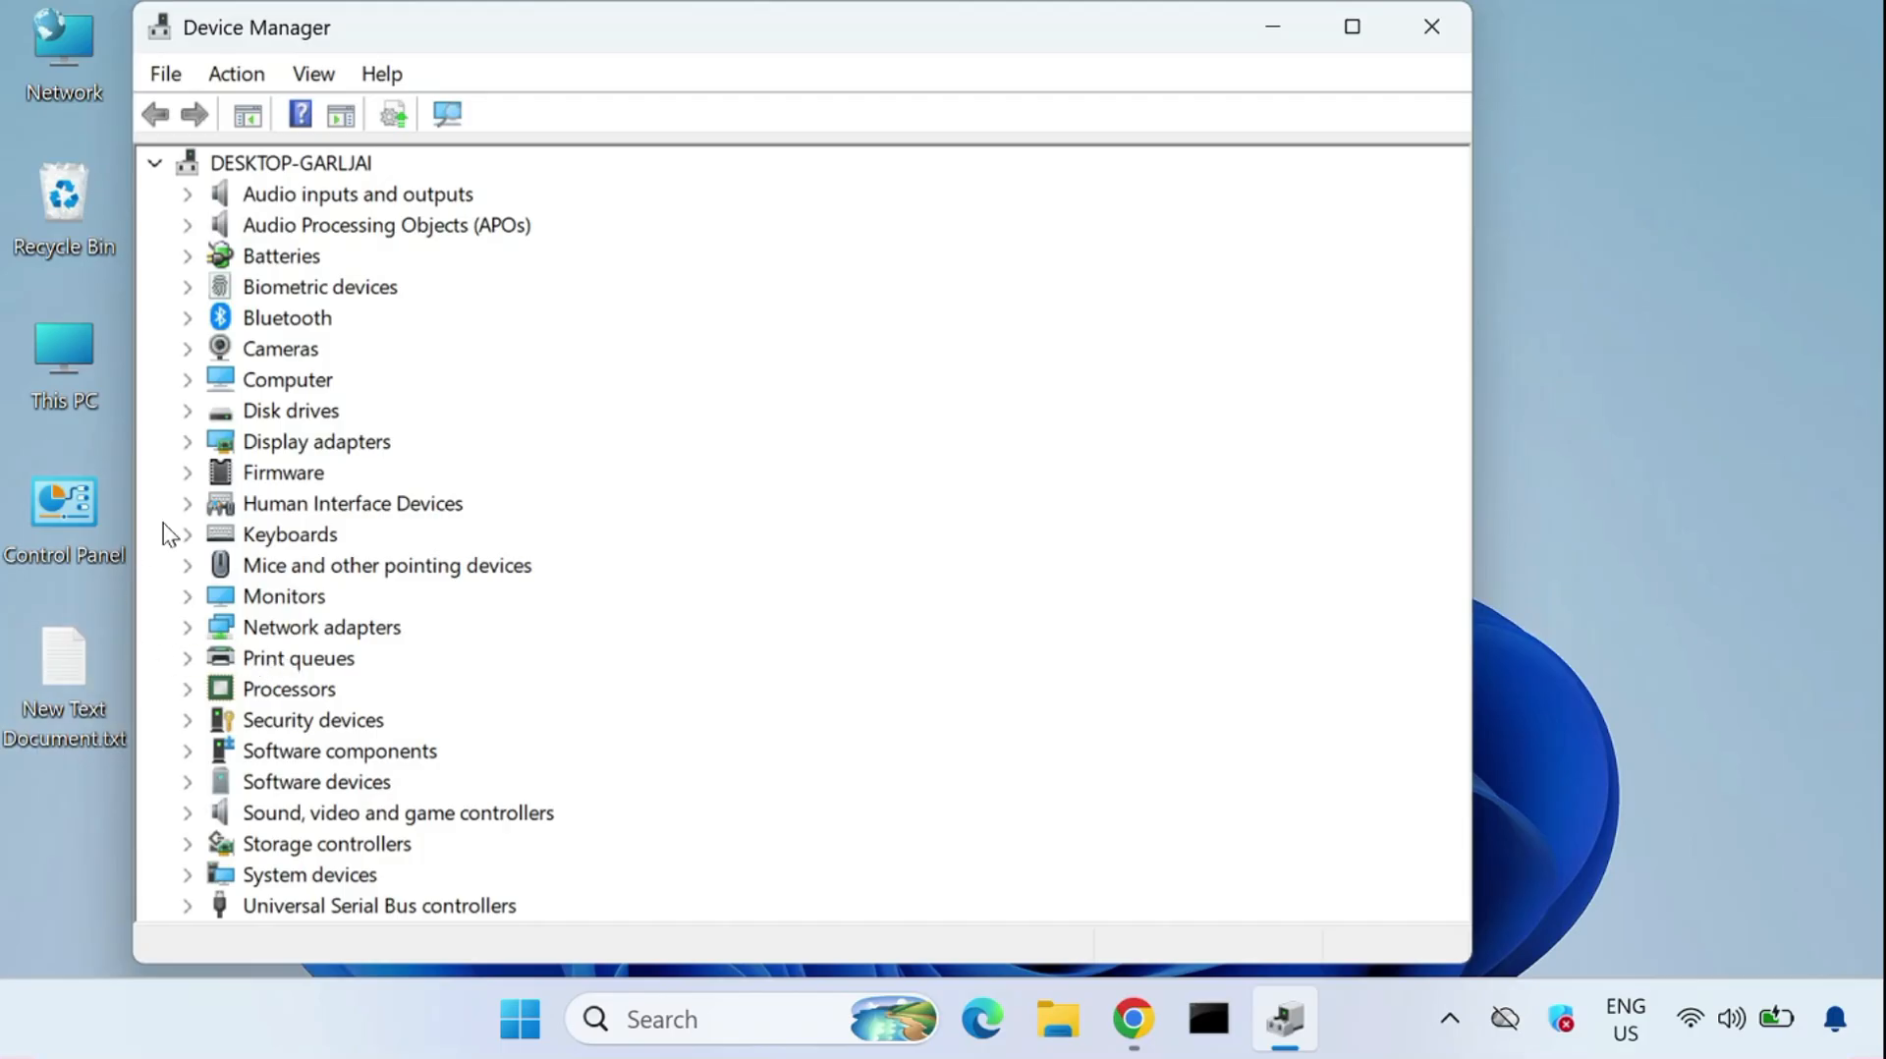
pyautogui.click(314, 196)
pyautogui.click(187, 194)
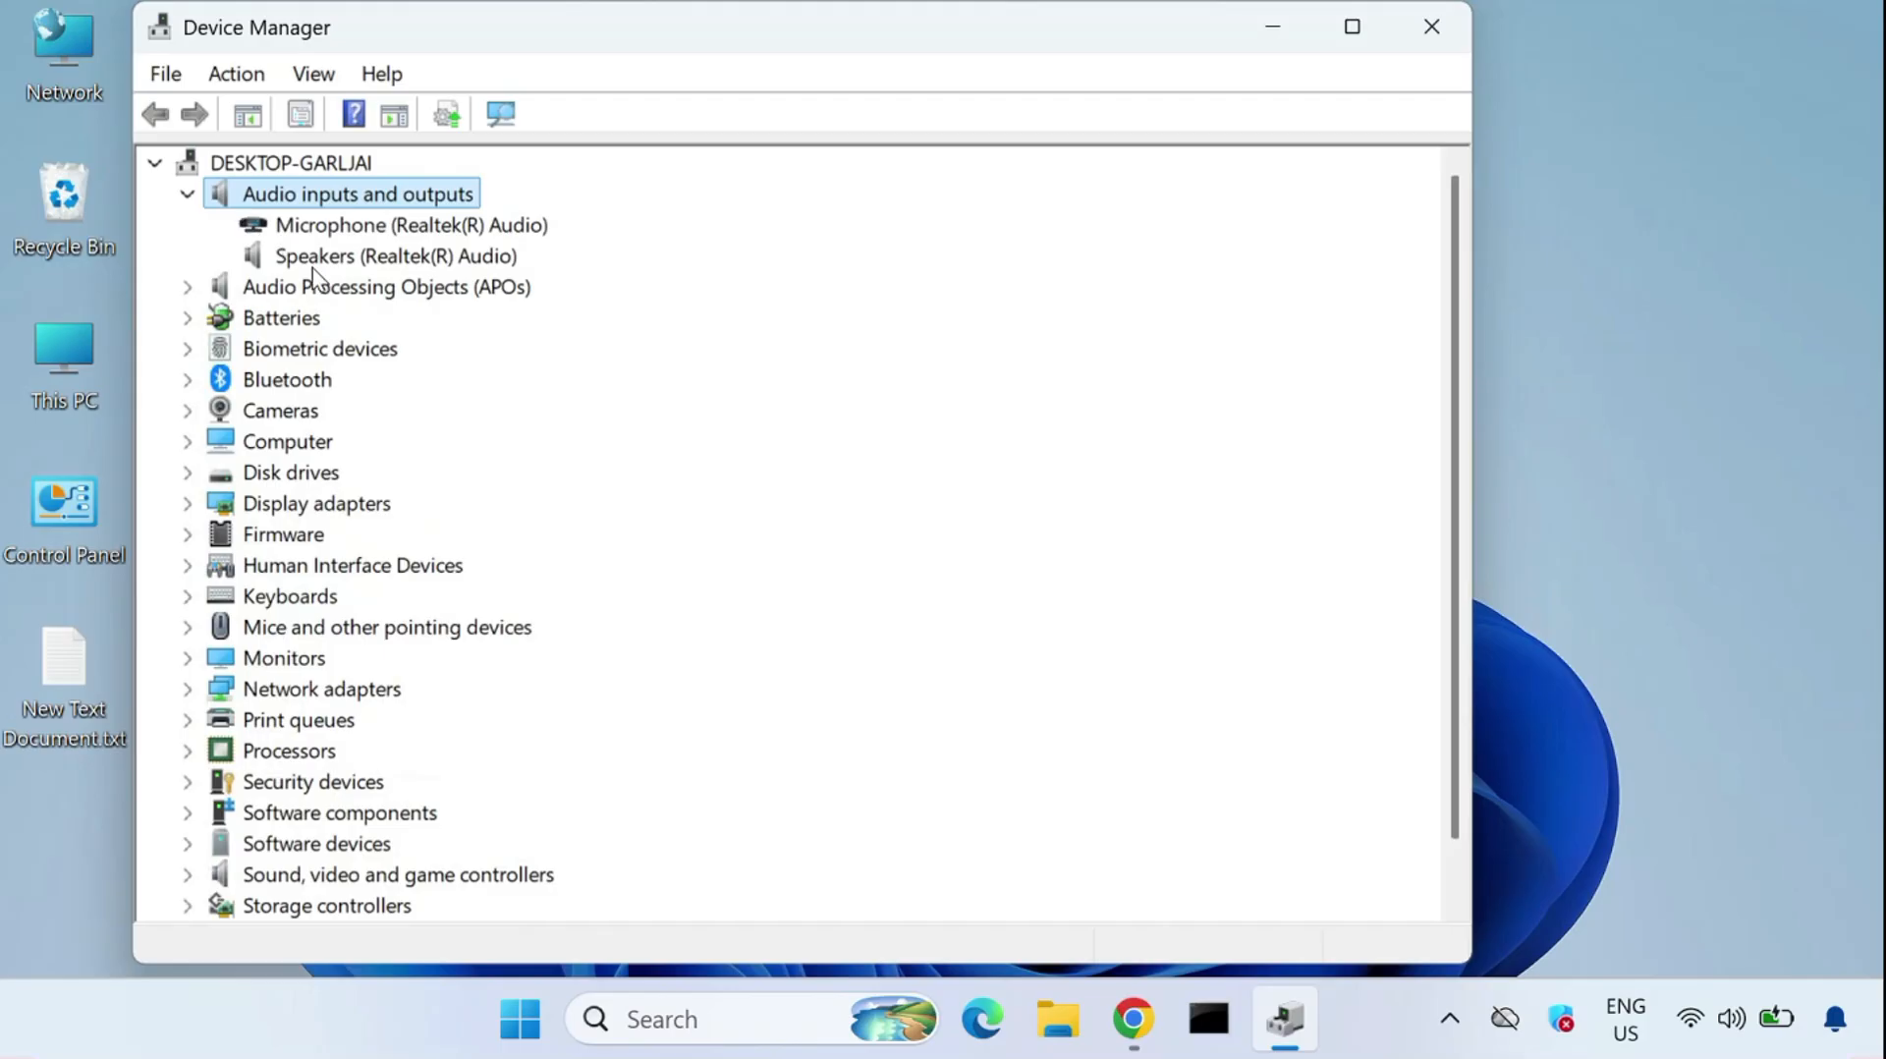
# Uninstall the Speakers (Realtek(R) Audio) device from Audio inputs and outputs
pyautogui.click(397, 258)
pyautogui.rightClick(397, 258)
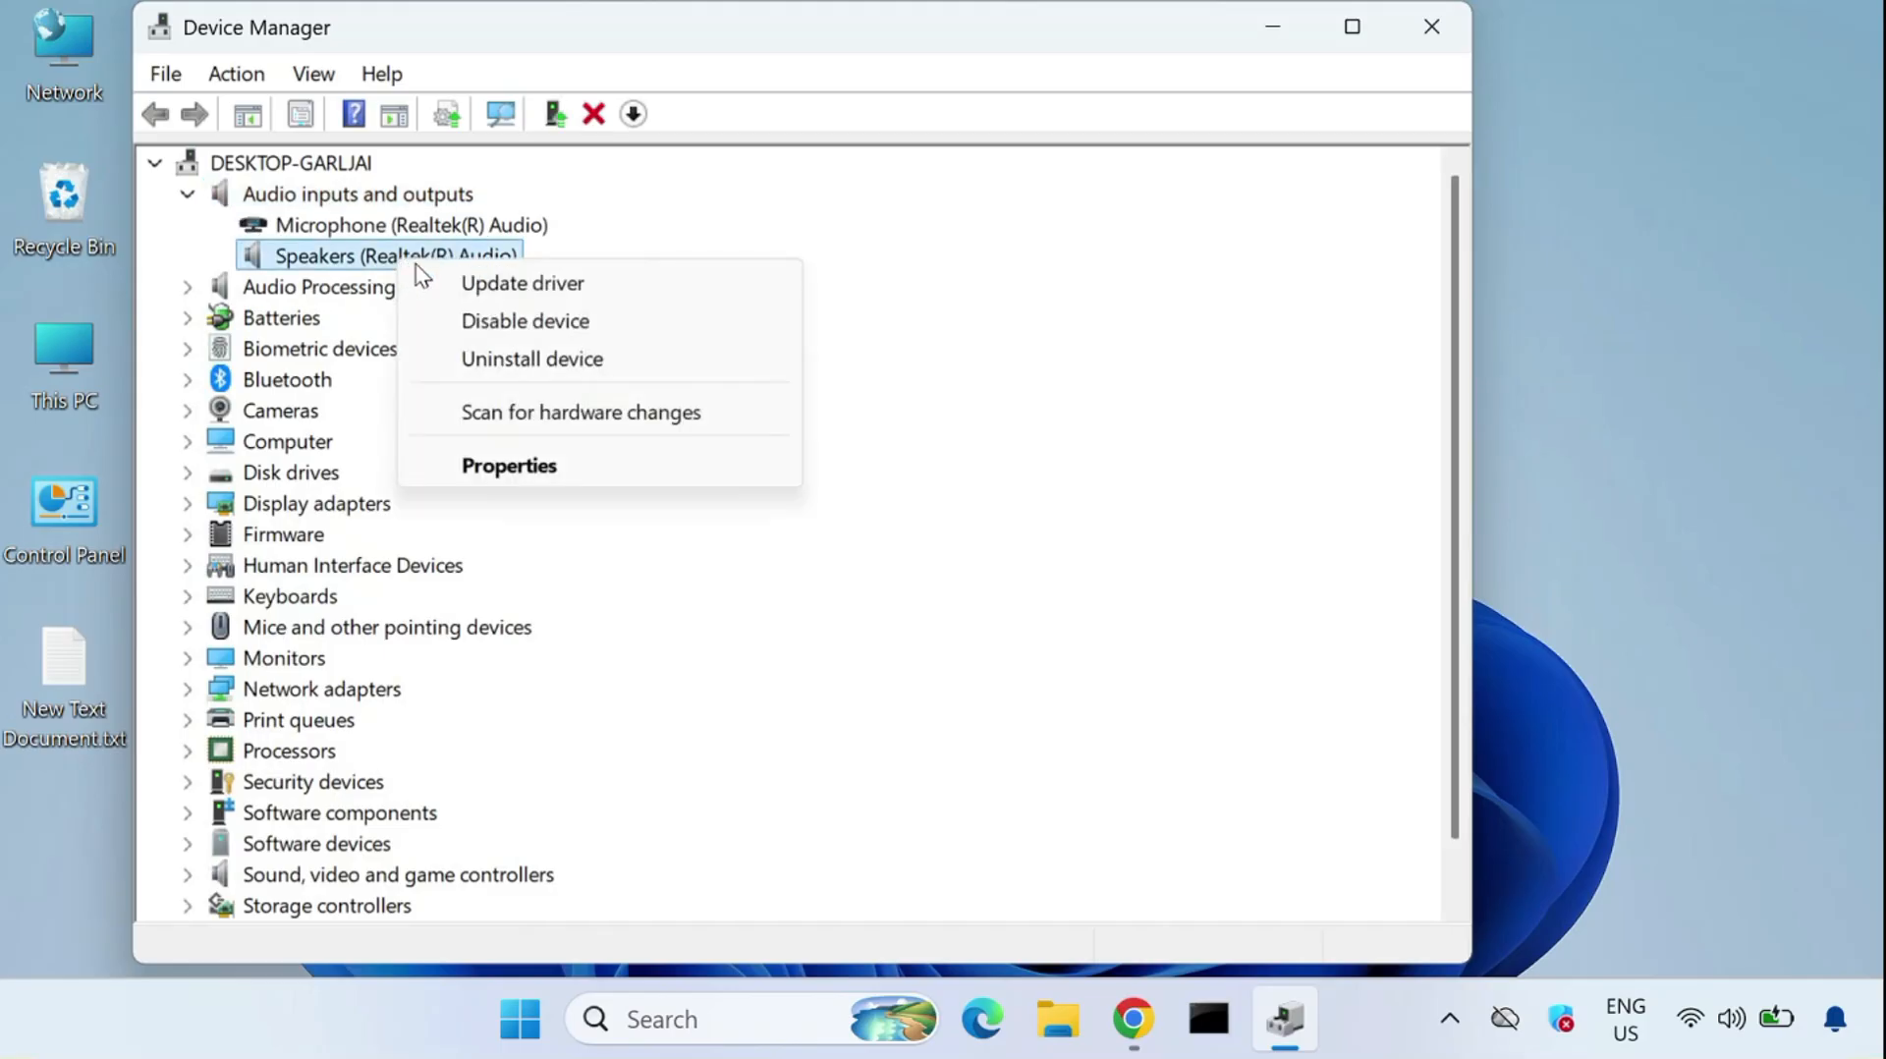
pyautogui.click(548, 360)
pyautogui.click(1040, 637)
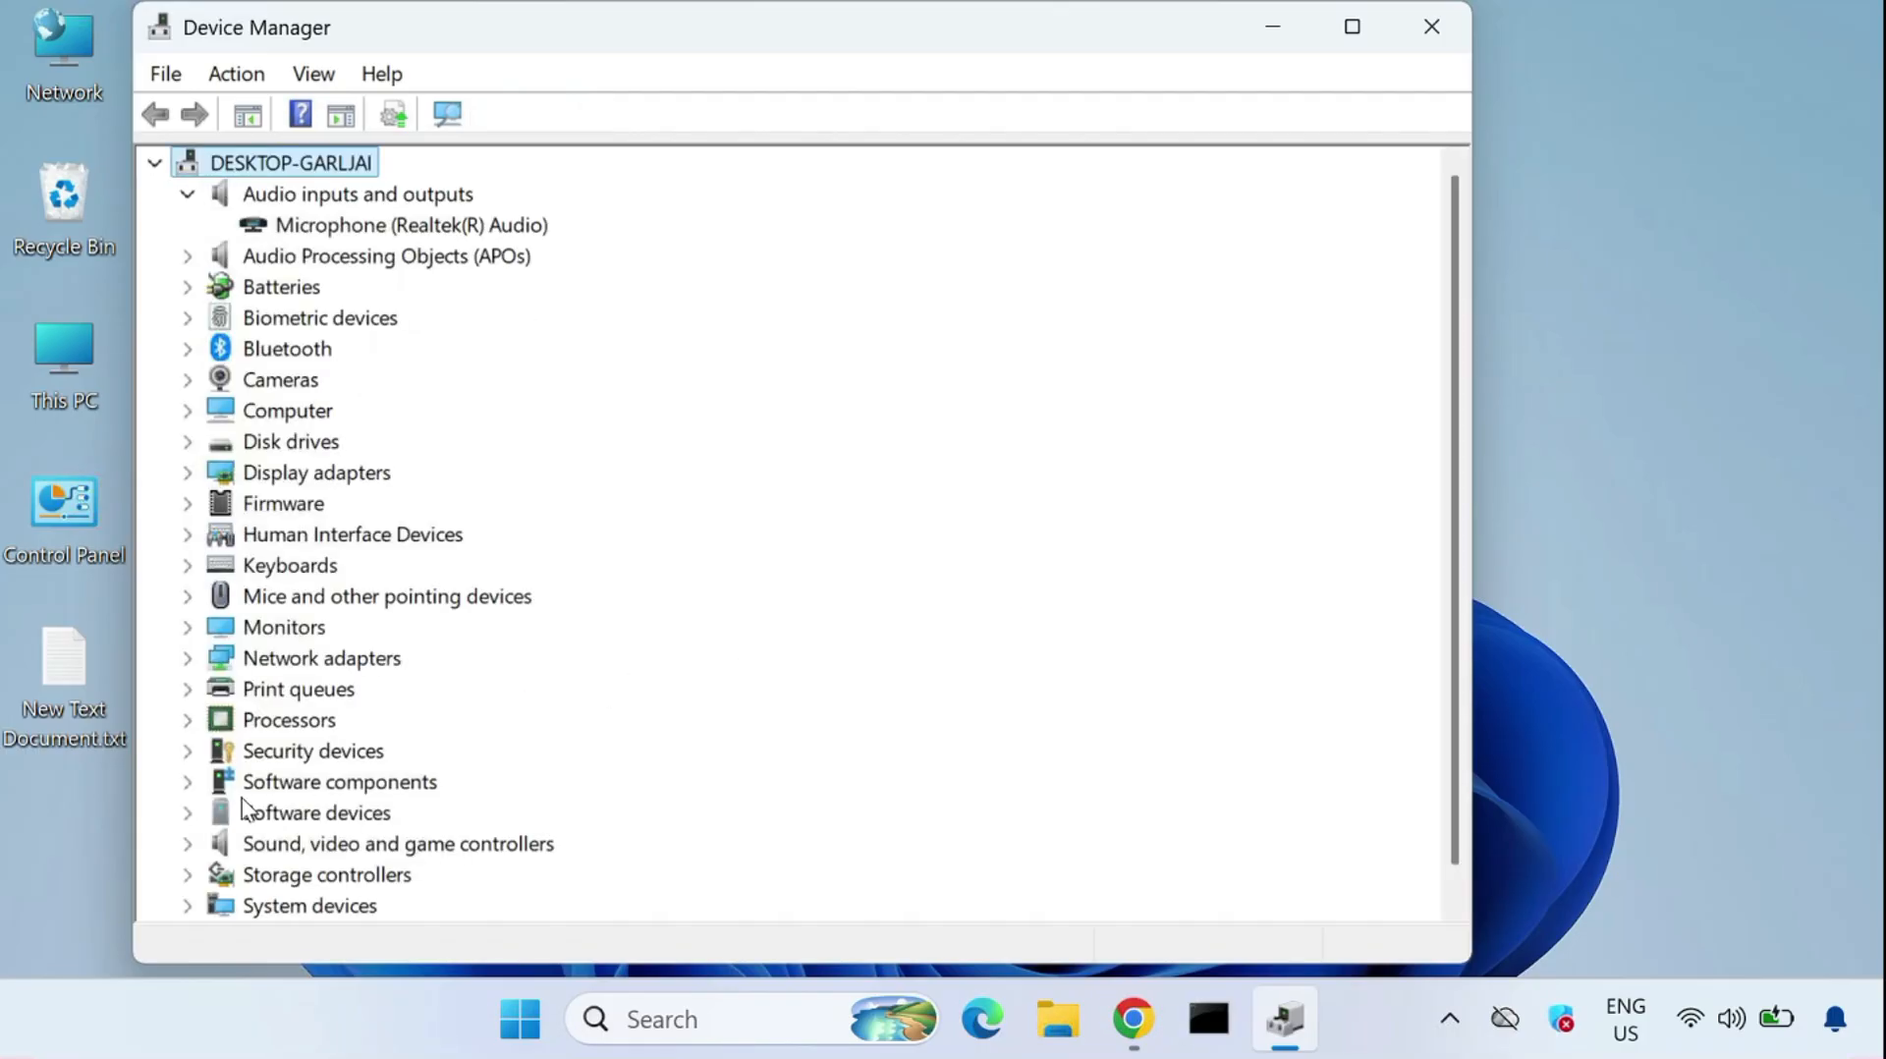
# Uninstall Realtek(R) Audio under Sound, video and game controllers without restarting the computer, and close Device Manager
pyautogui.click(187, 846)
pyautogui.click(461, 846)
pyautogui.scroll(-1, 584, 830)
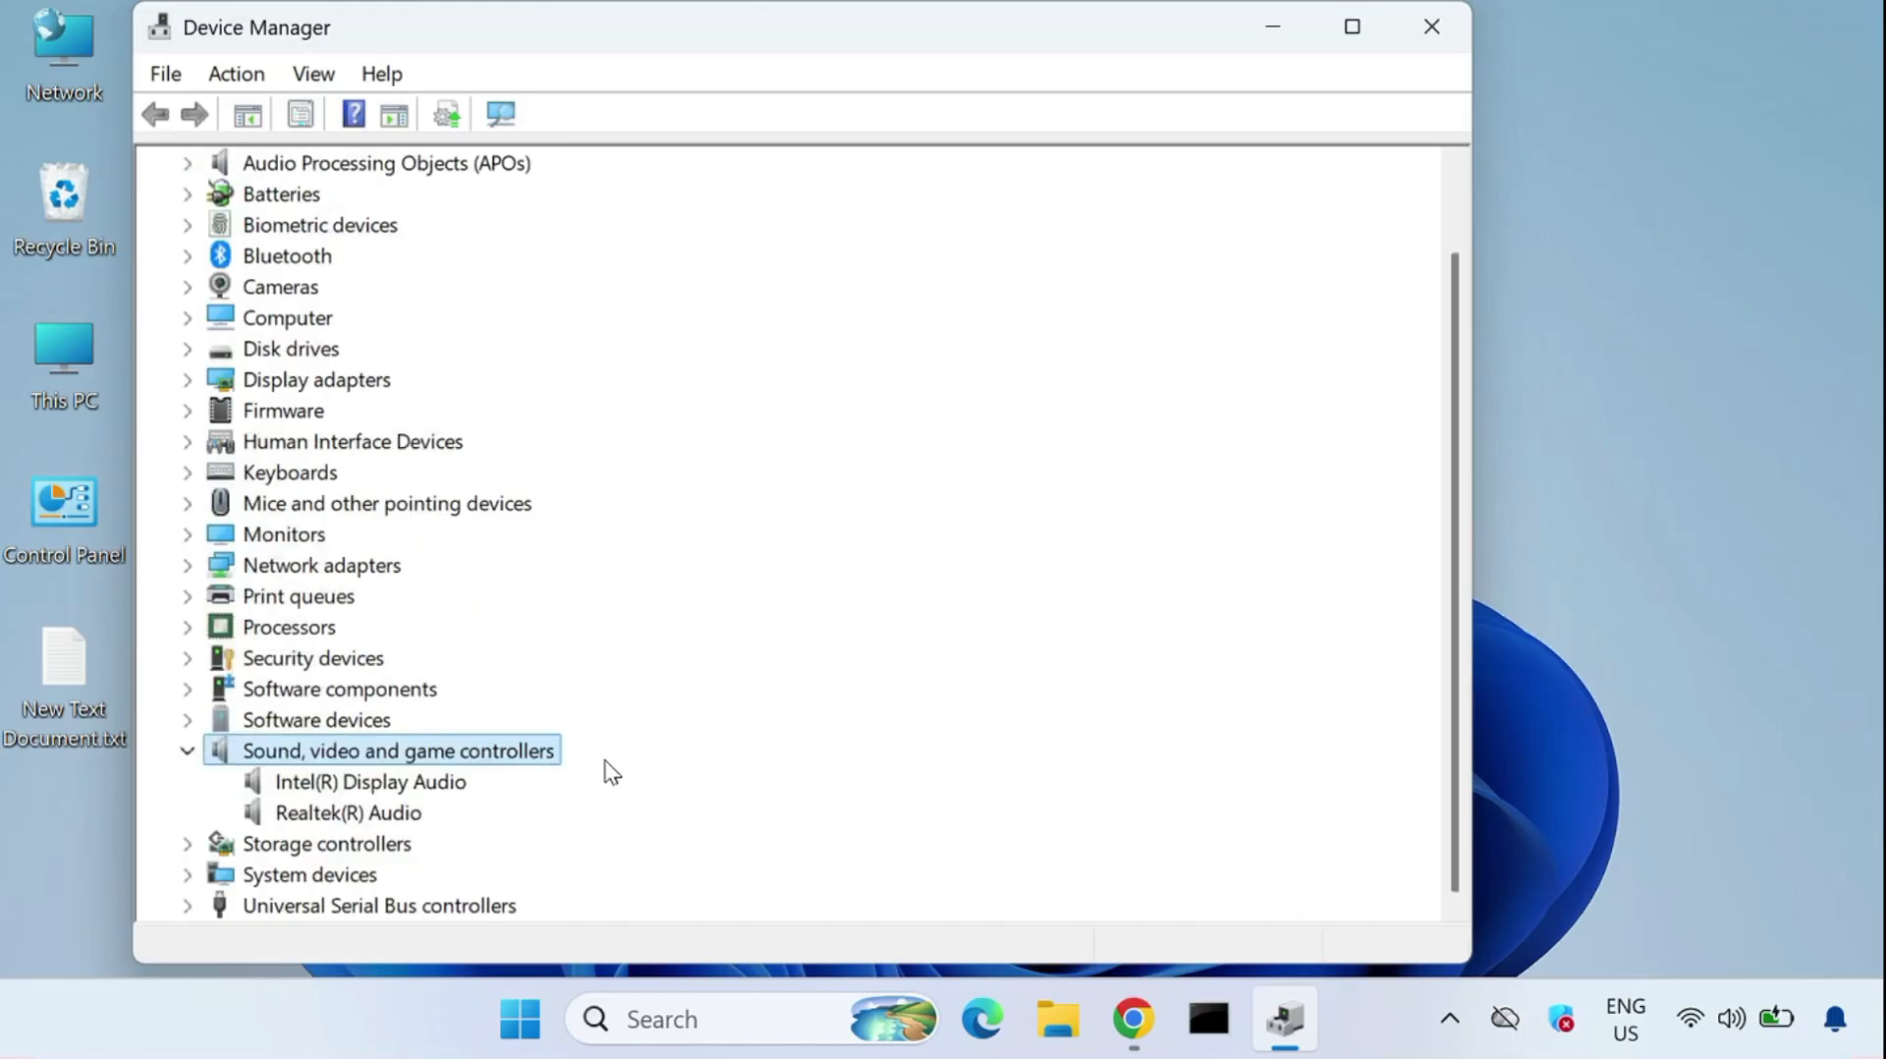
pyautogui.click(383, 815)
pyautogui.rightClick(383, 815)
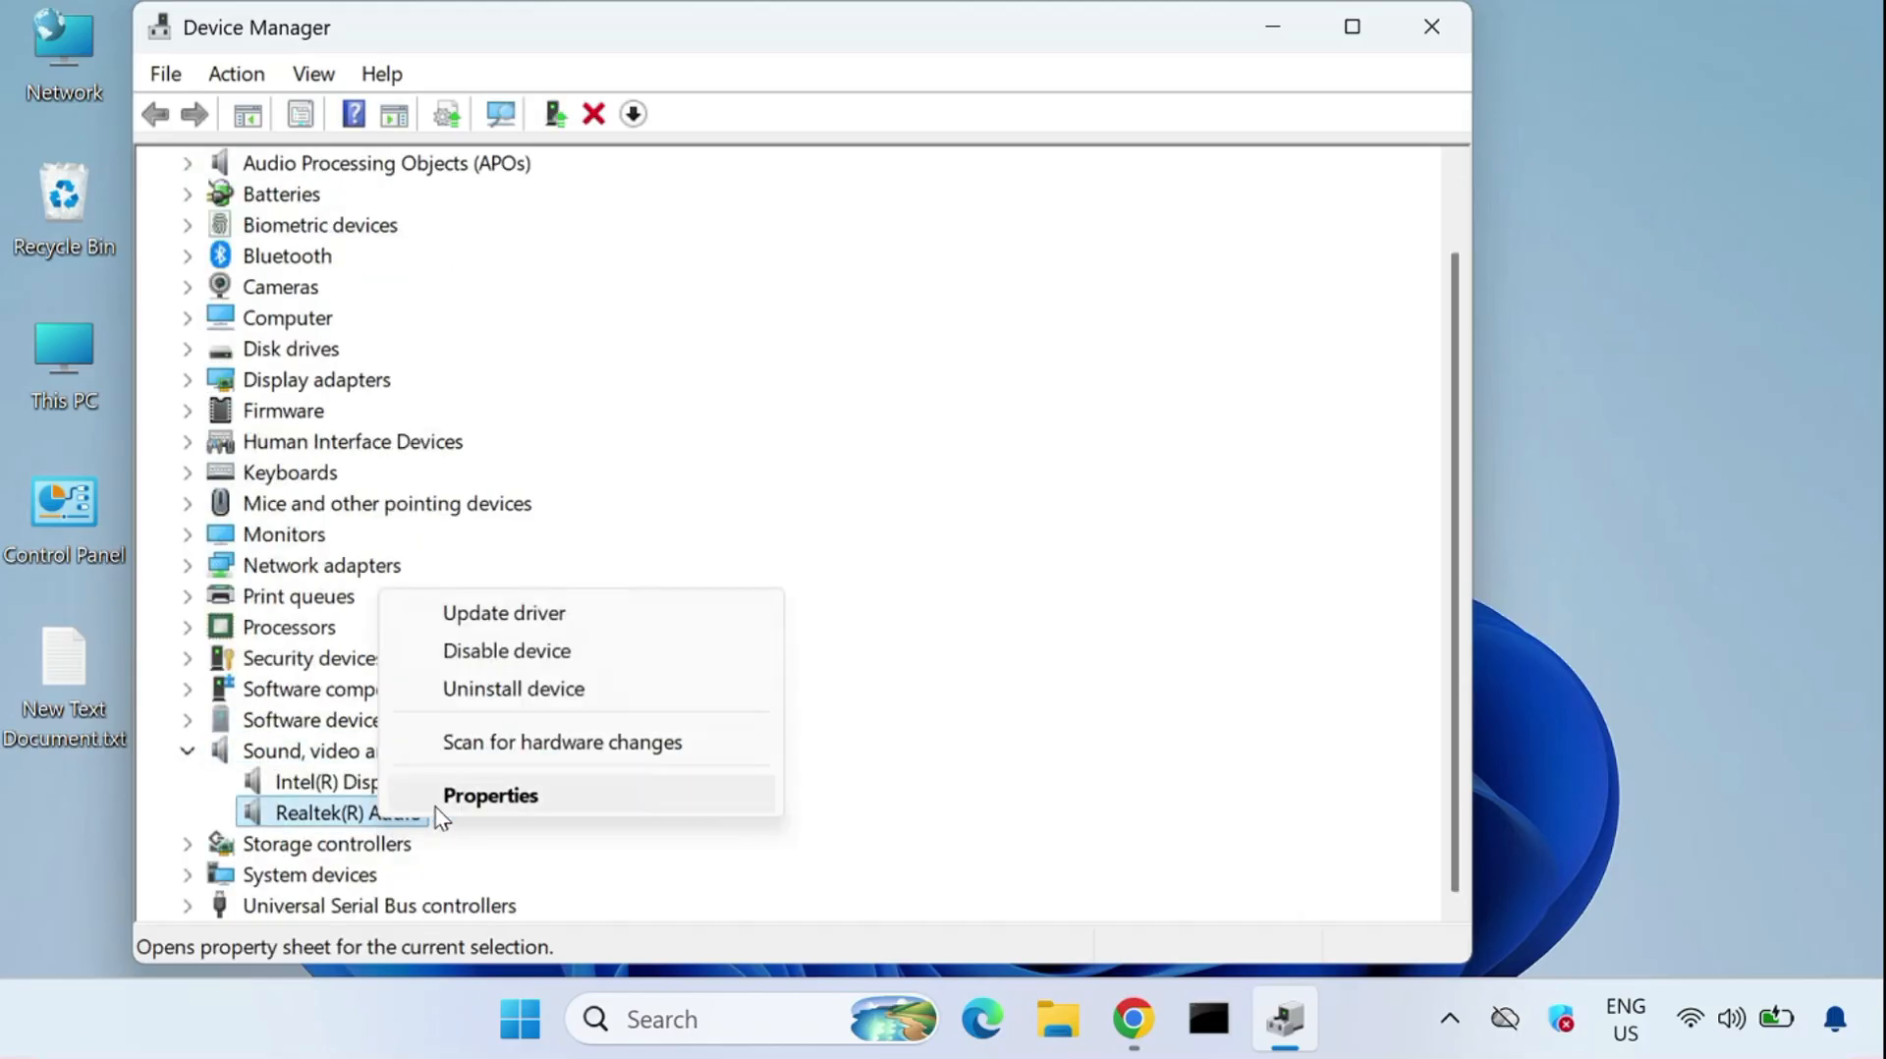
pyautogui.click(535, 699)
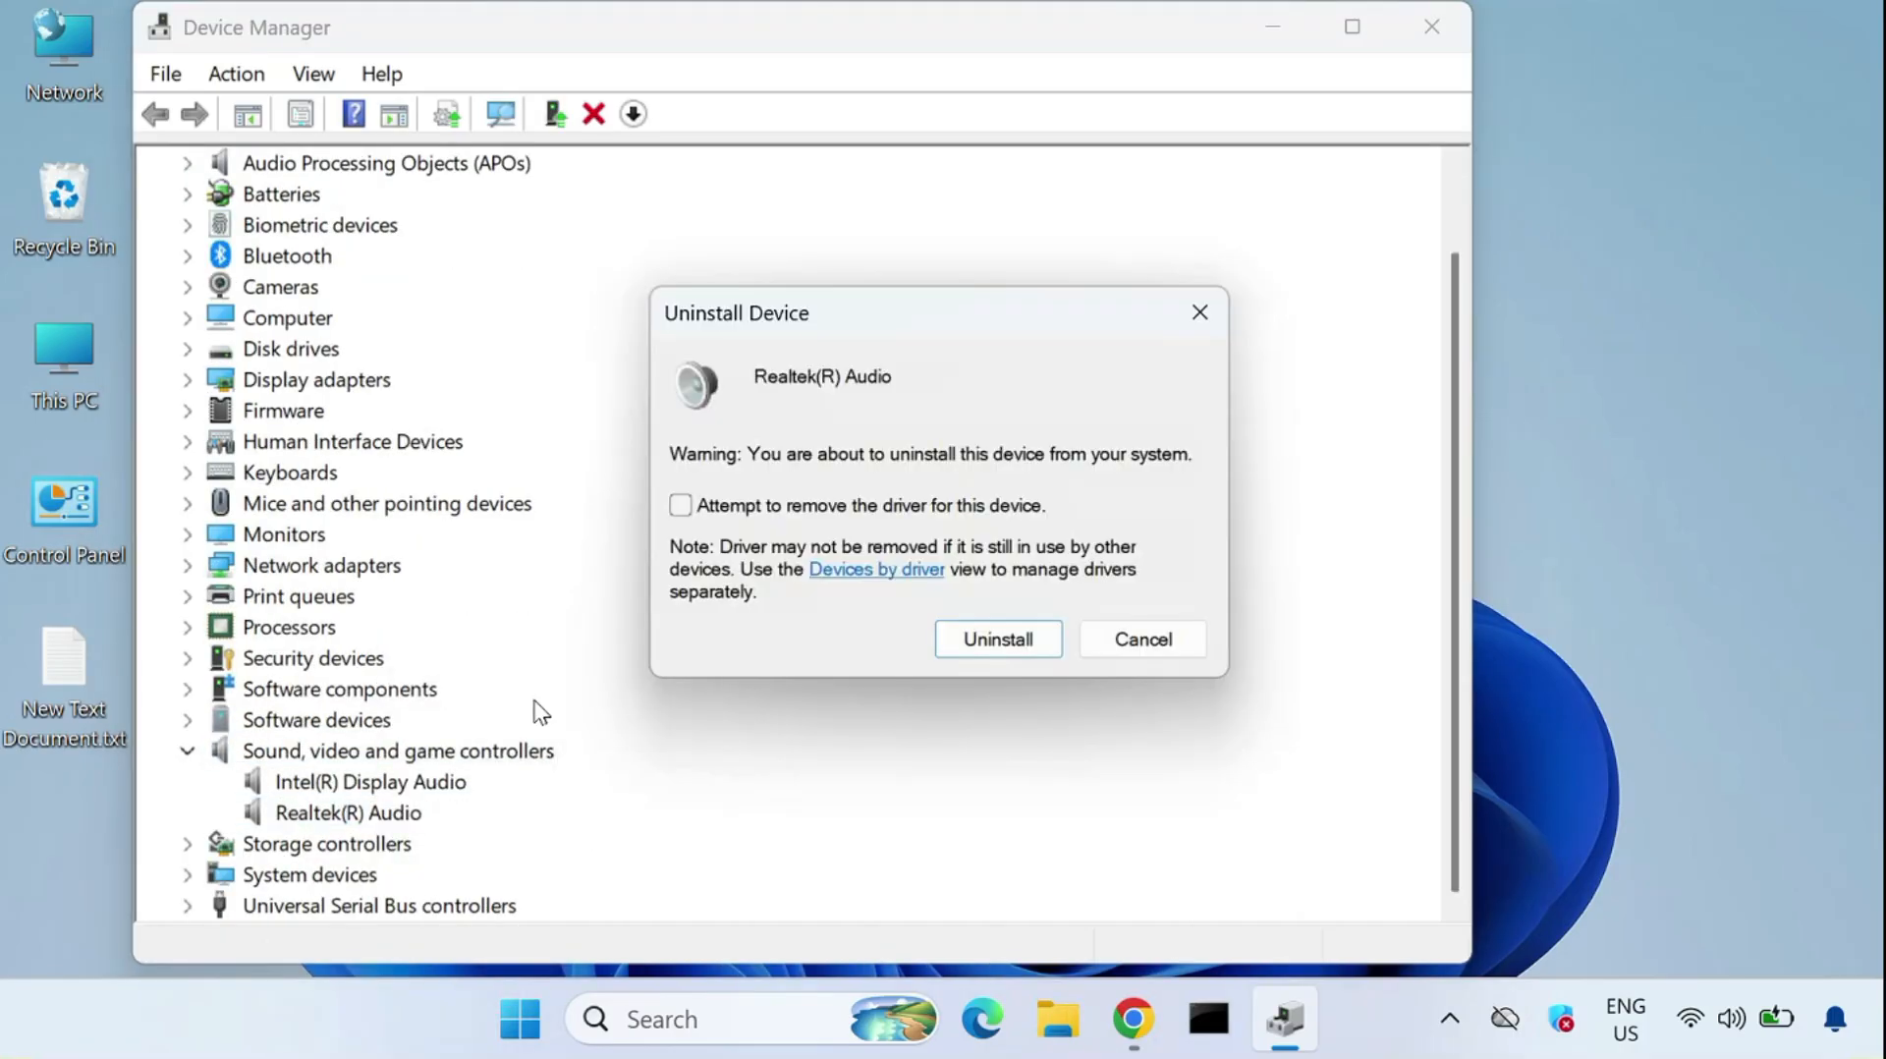
pyautogui.click(984, 640)
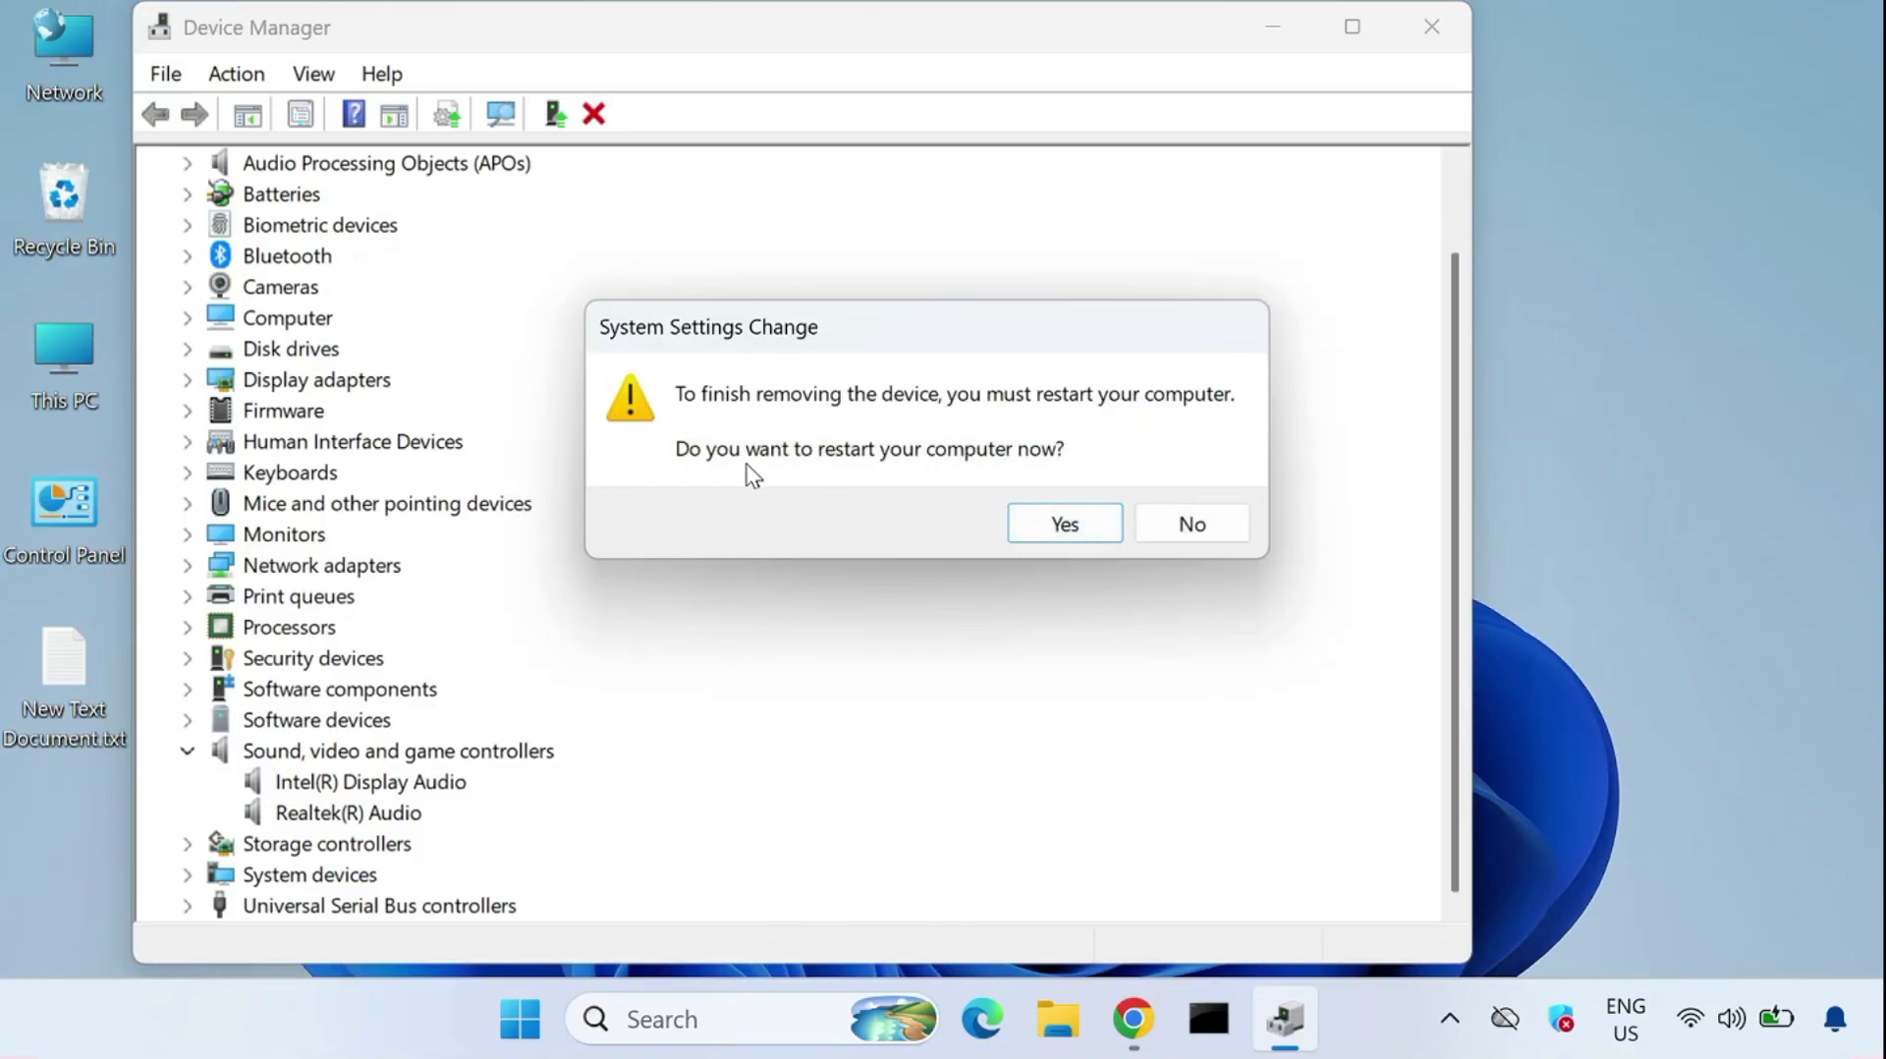
pyautogui.click(1192, 523)
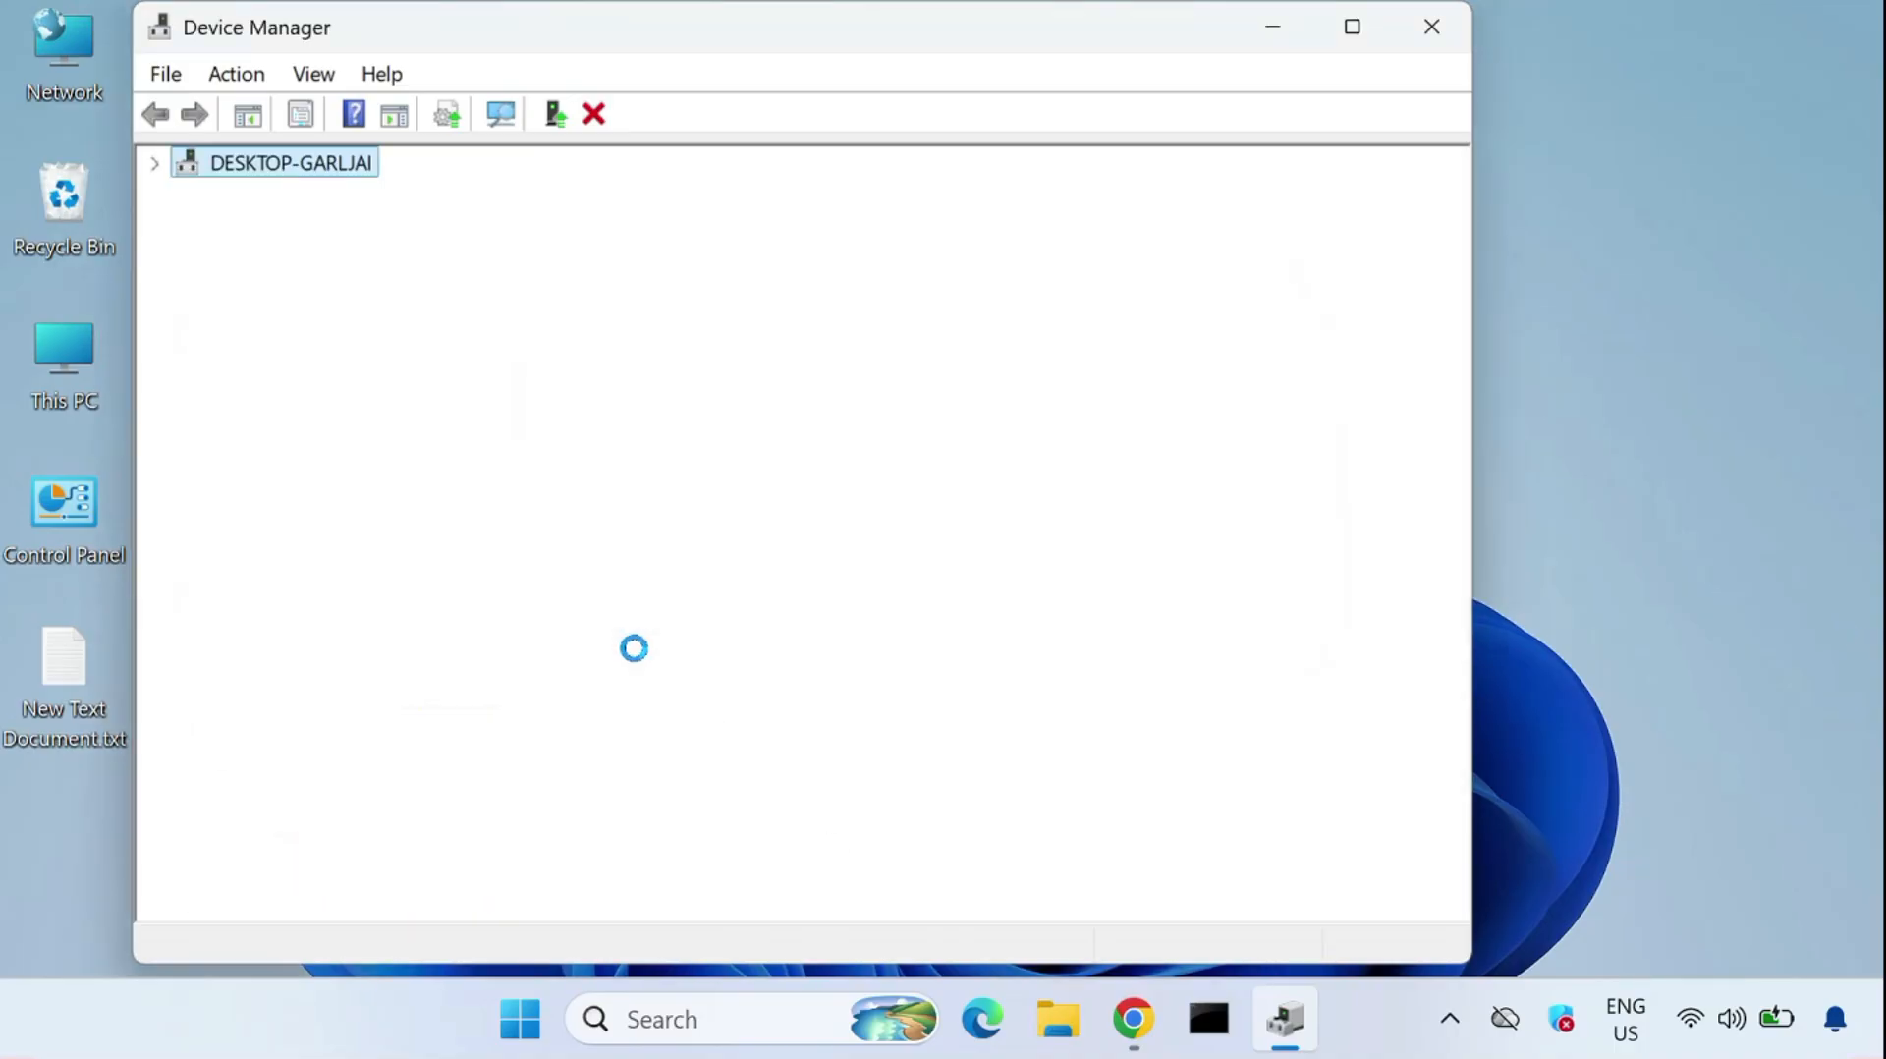
pyautogui.click(374, 874)
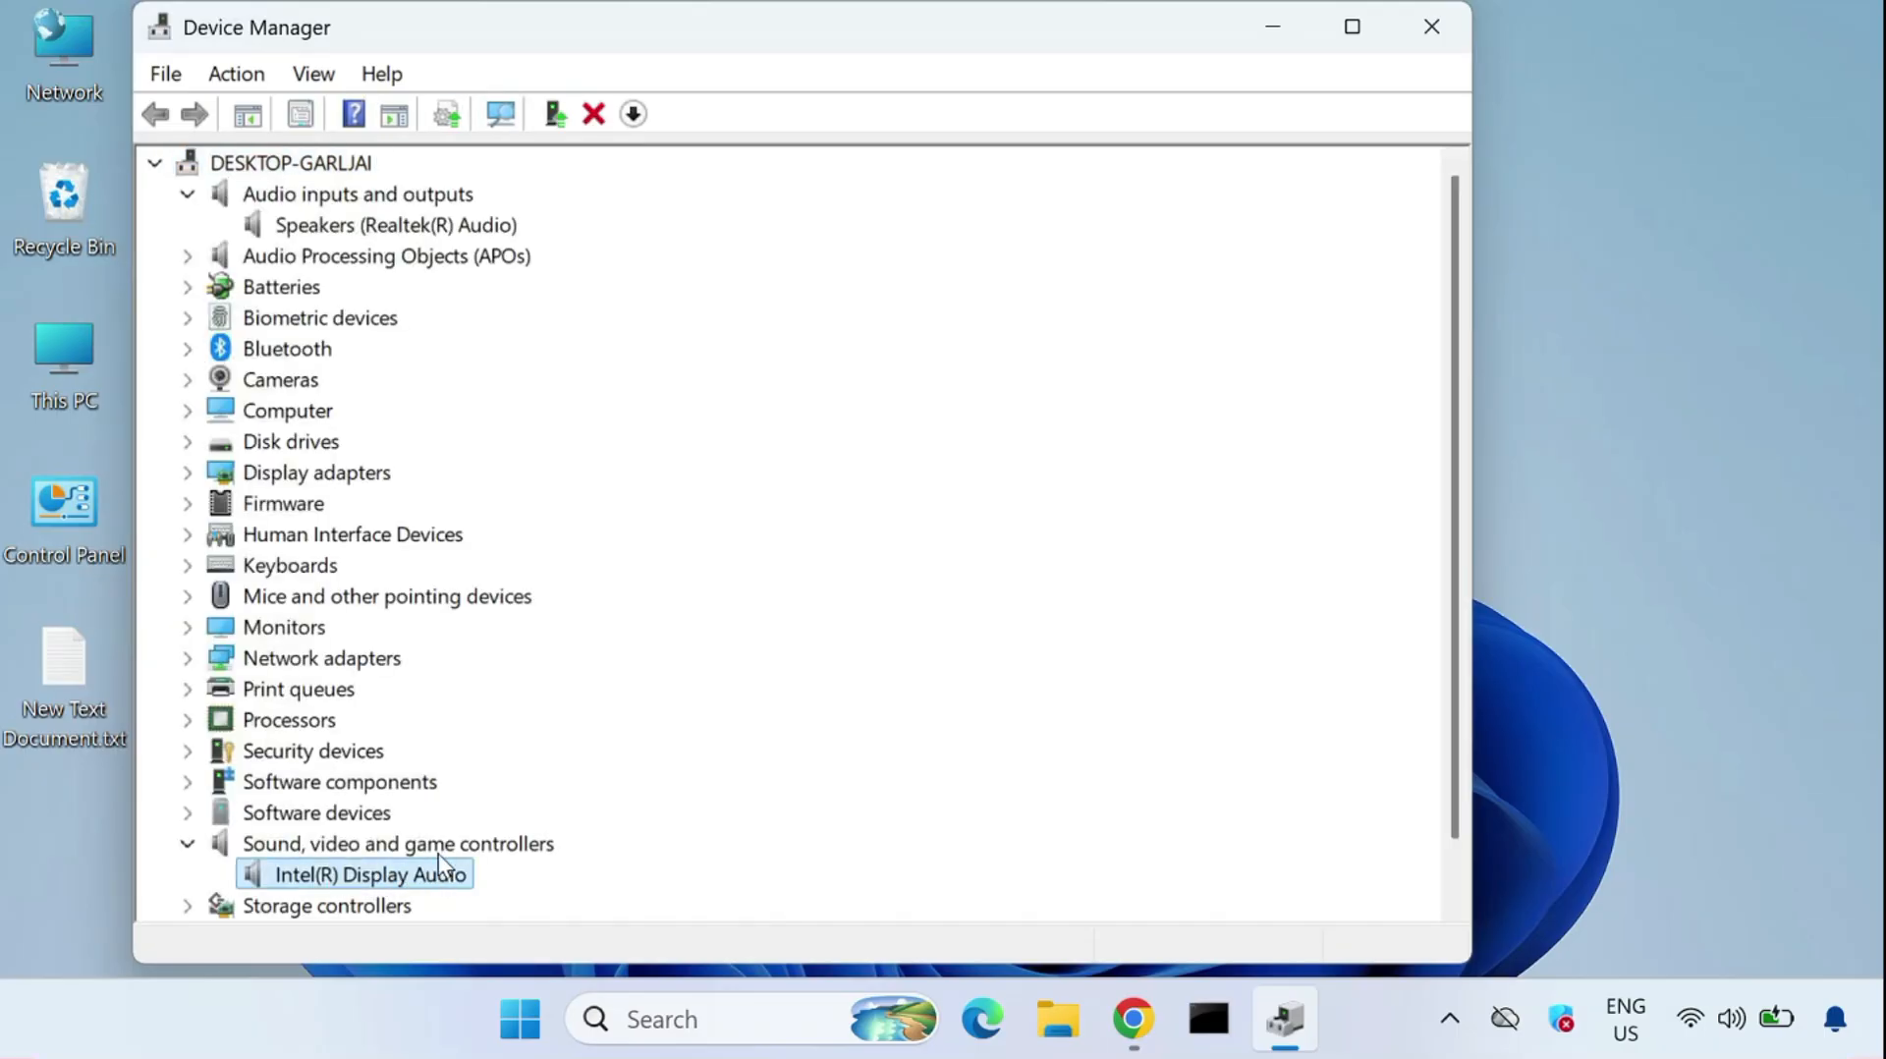
pyautogui.click(1432, 28)
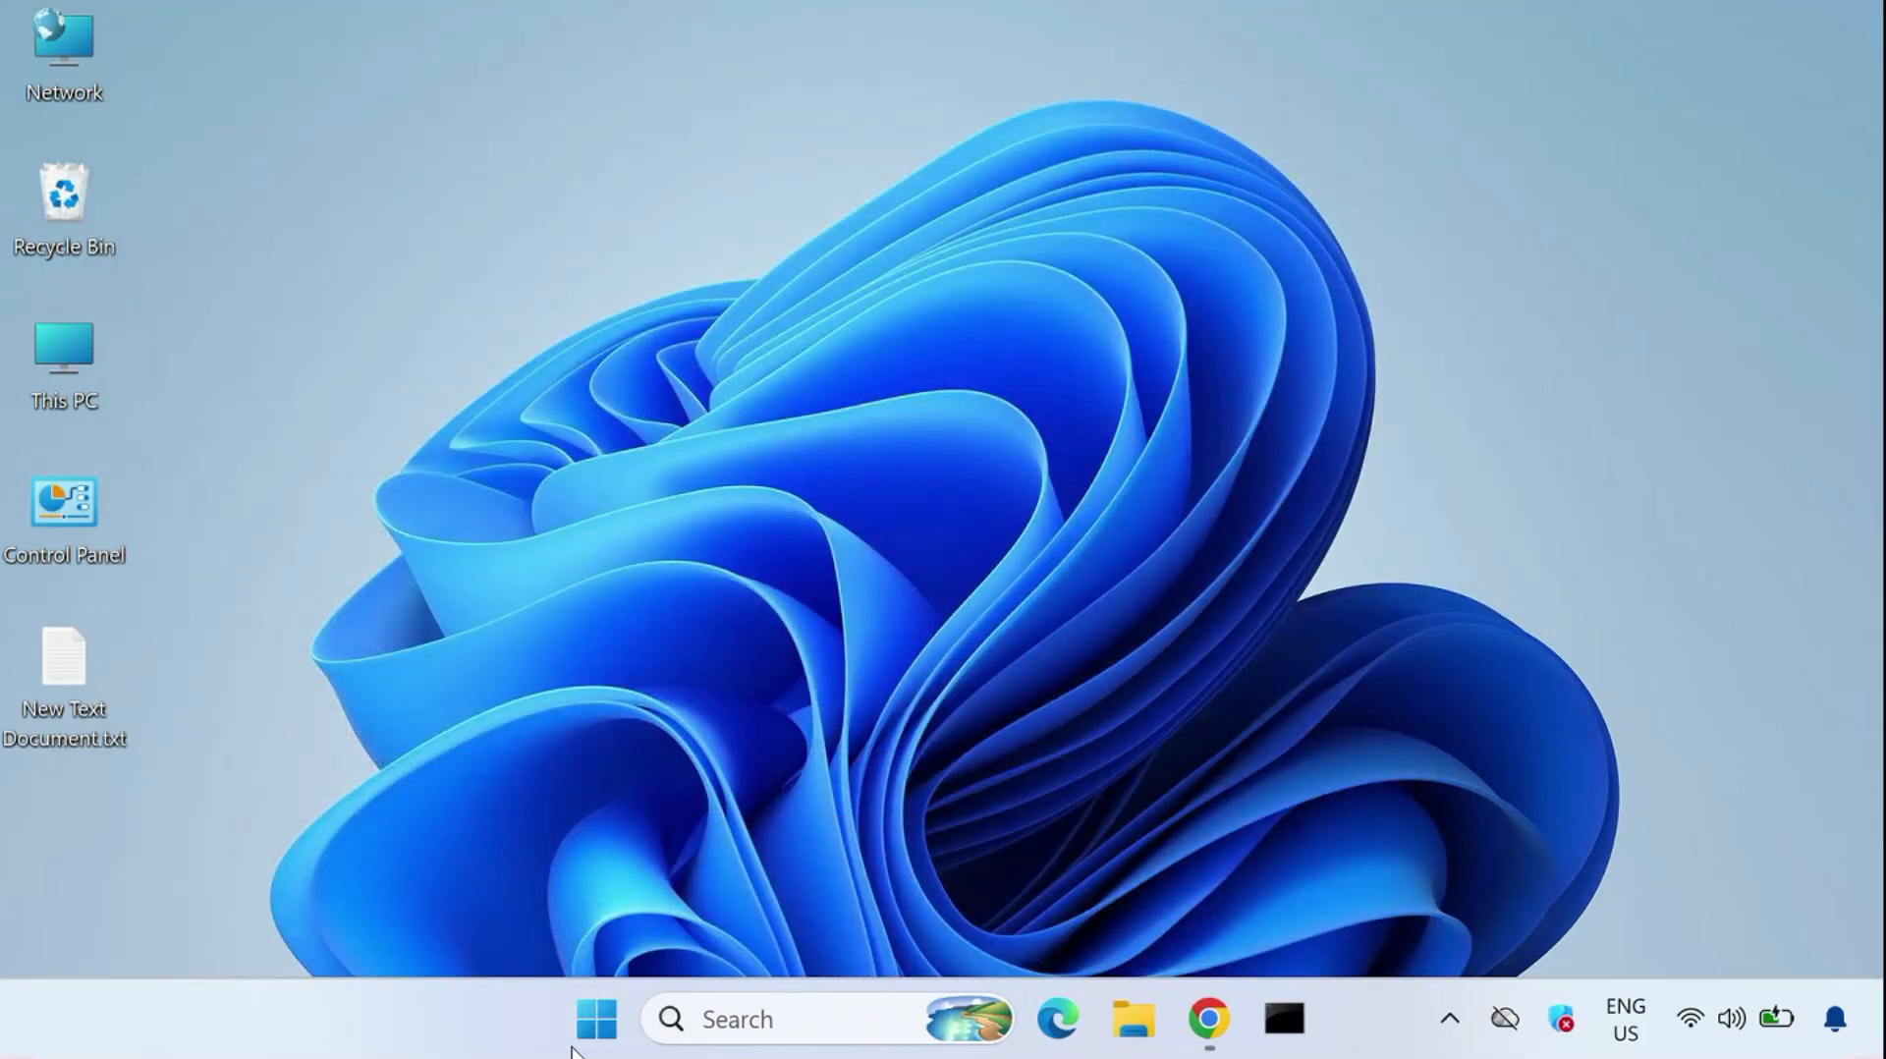
# Search for "devi" to open Device Manager, and scan for hardware changes with Audio inputs and outputs selected
pyautogui.click(588, 1039)
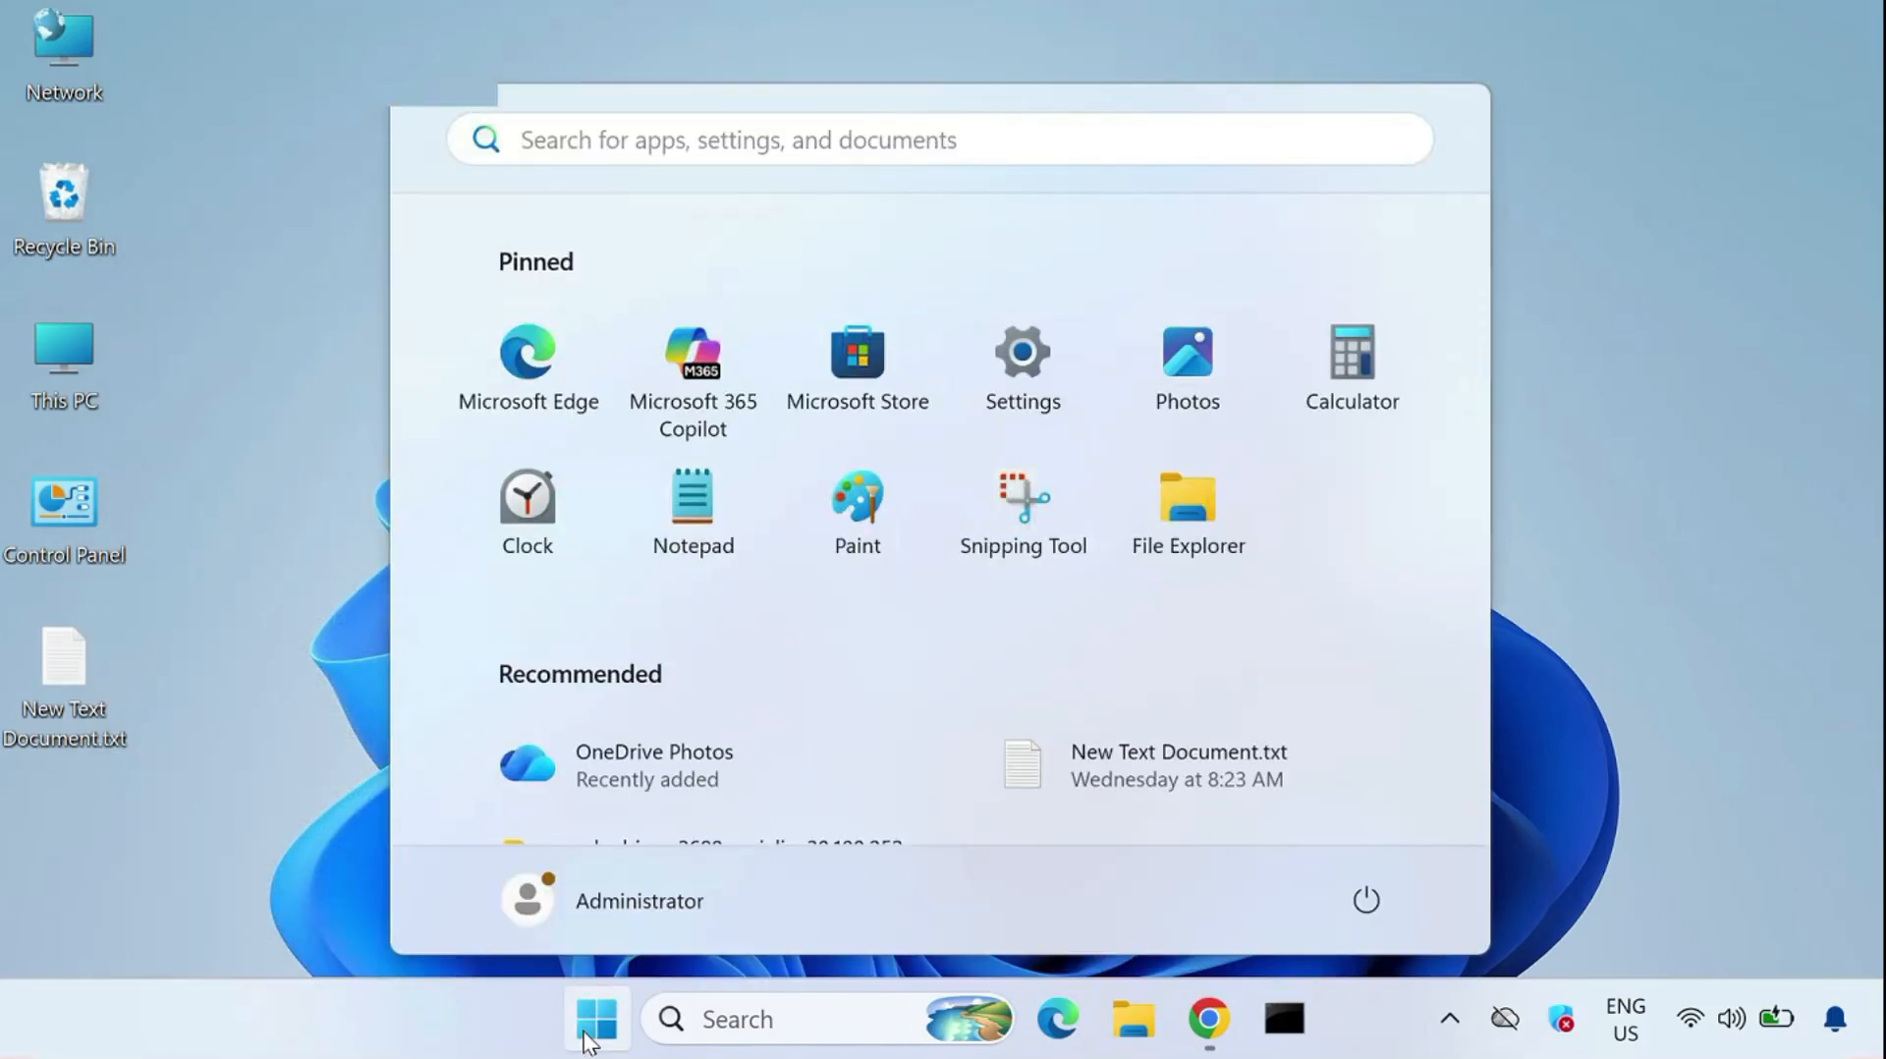
pyautogui.write('devi')
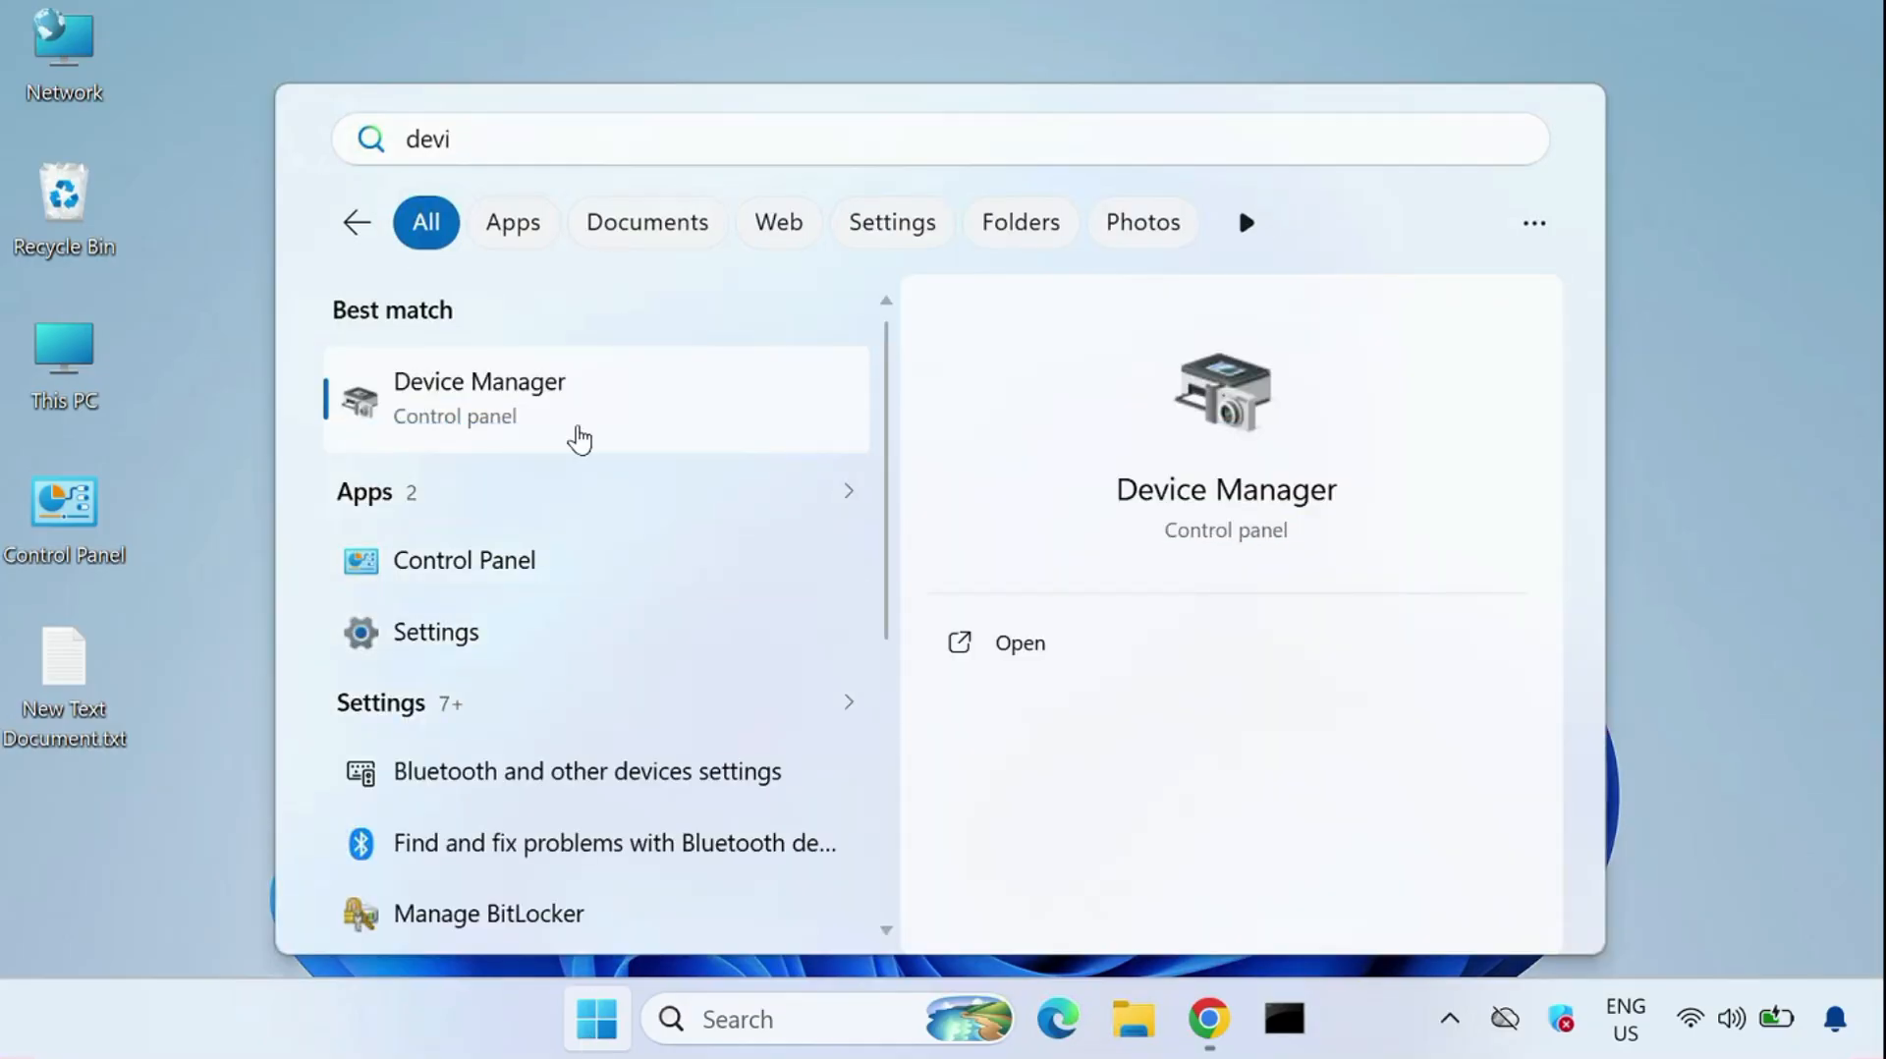
pyautogui.click(566, 428)
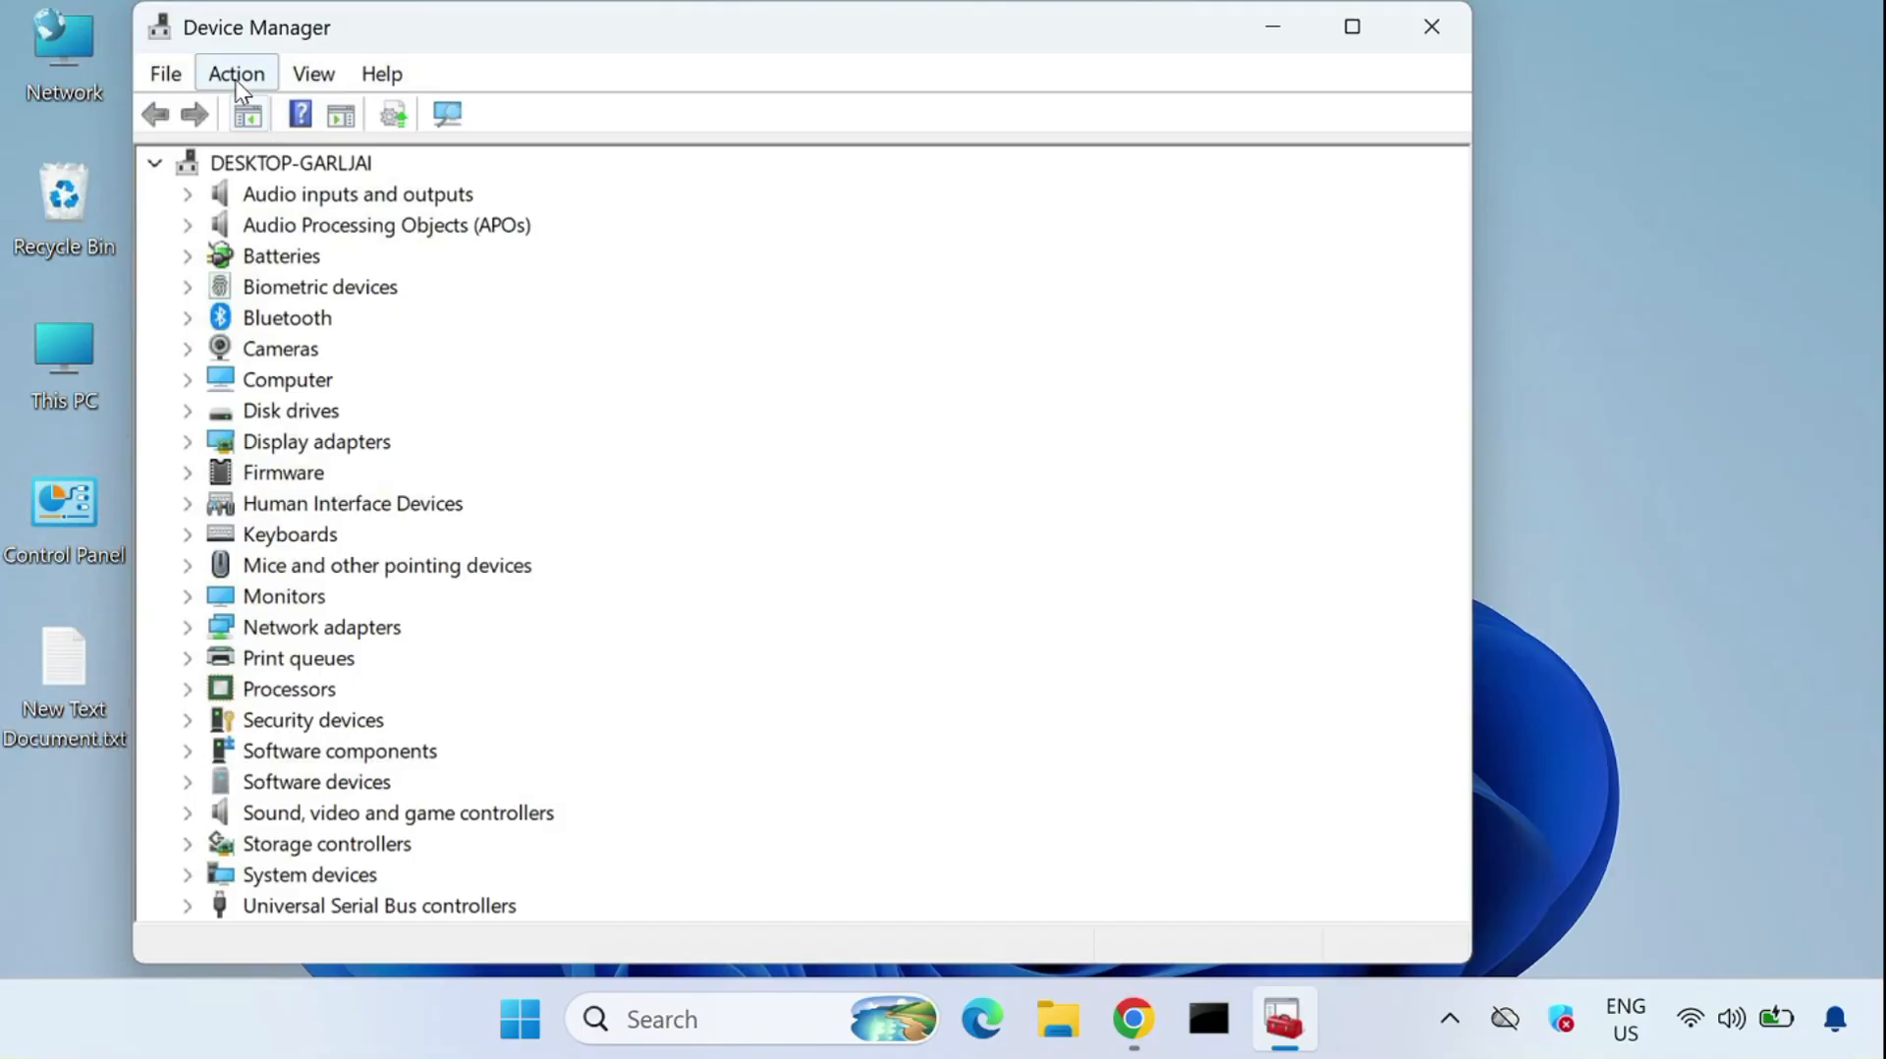
pyautogui.click(235, 84)
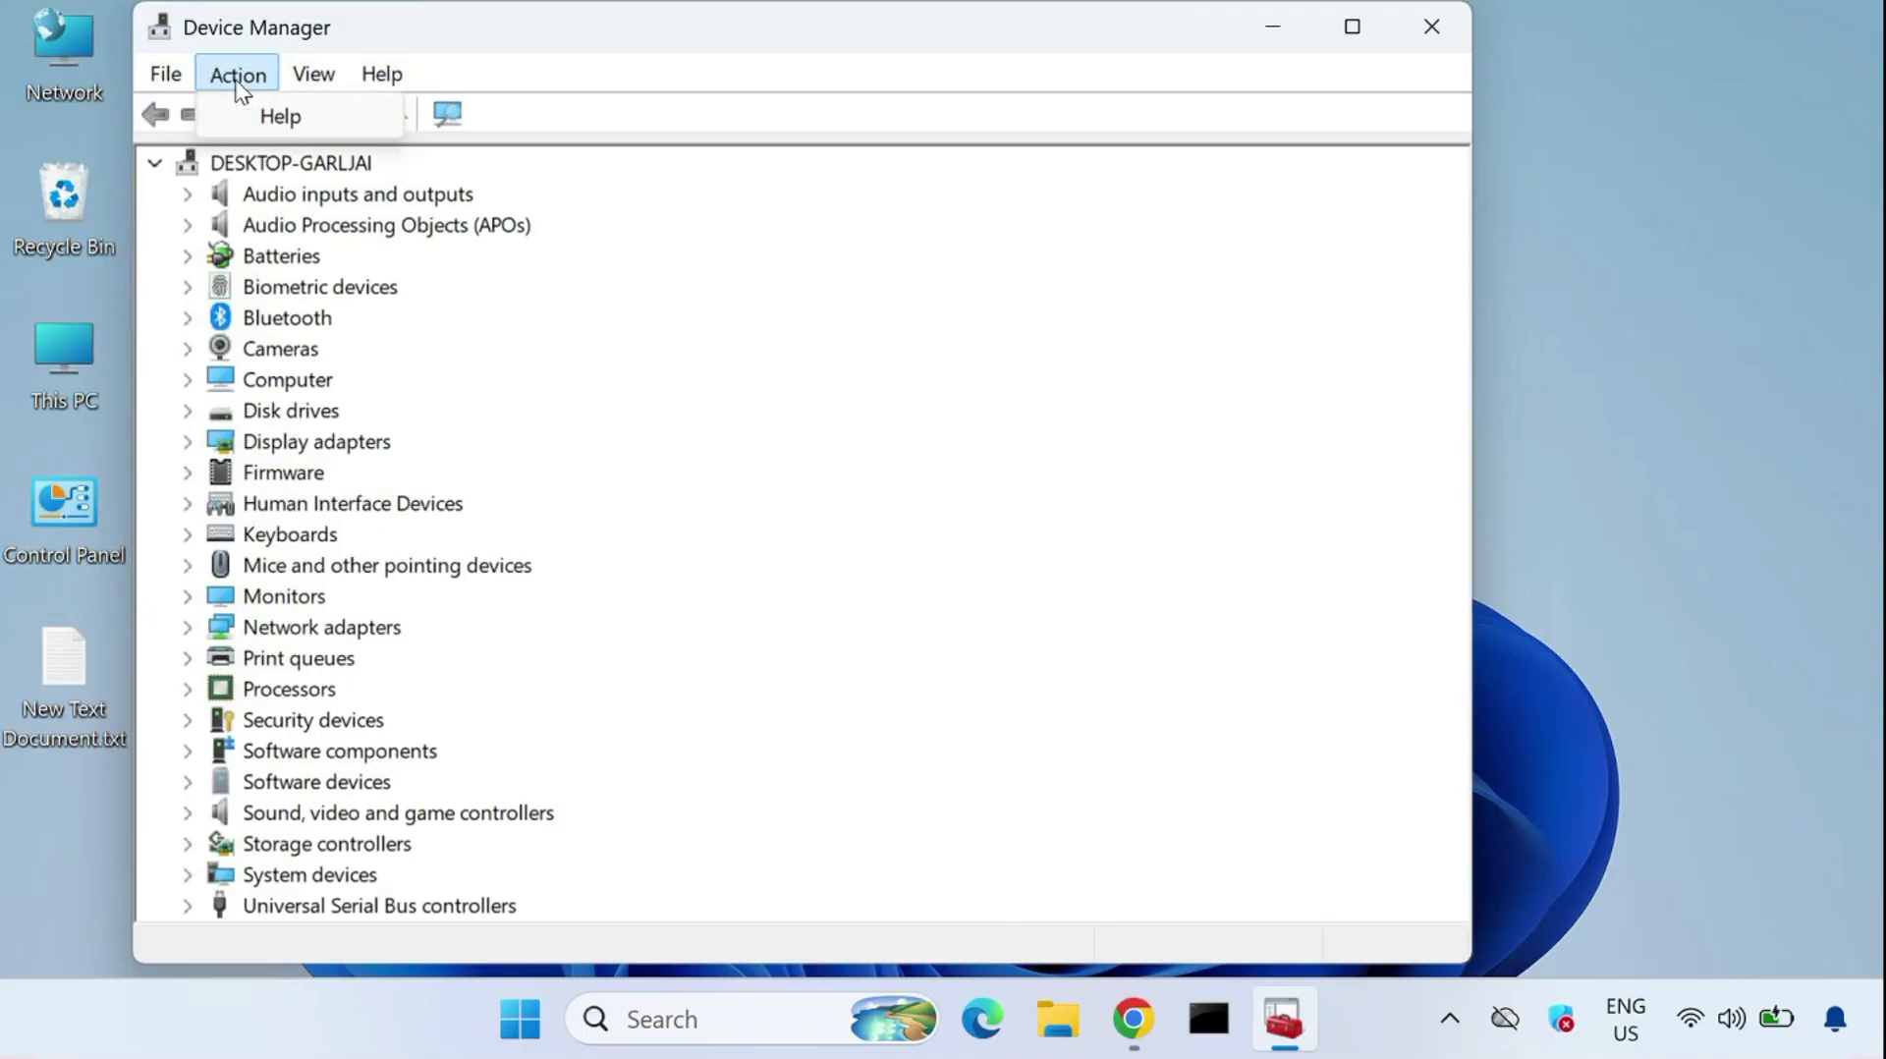
pyautogui.click(270, 84)
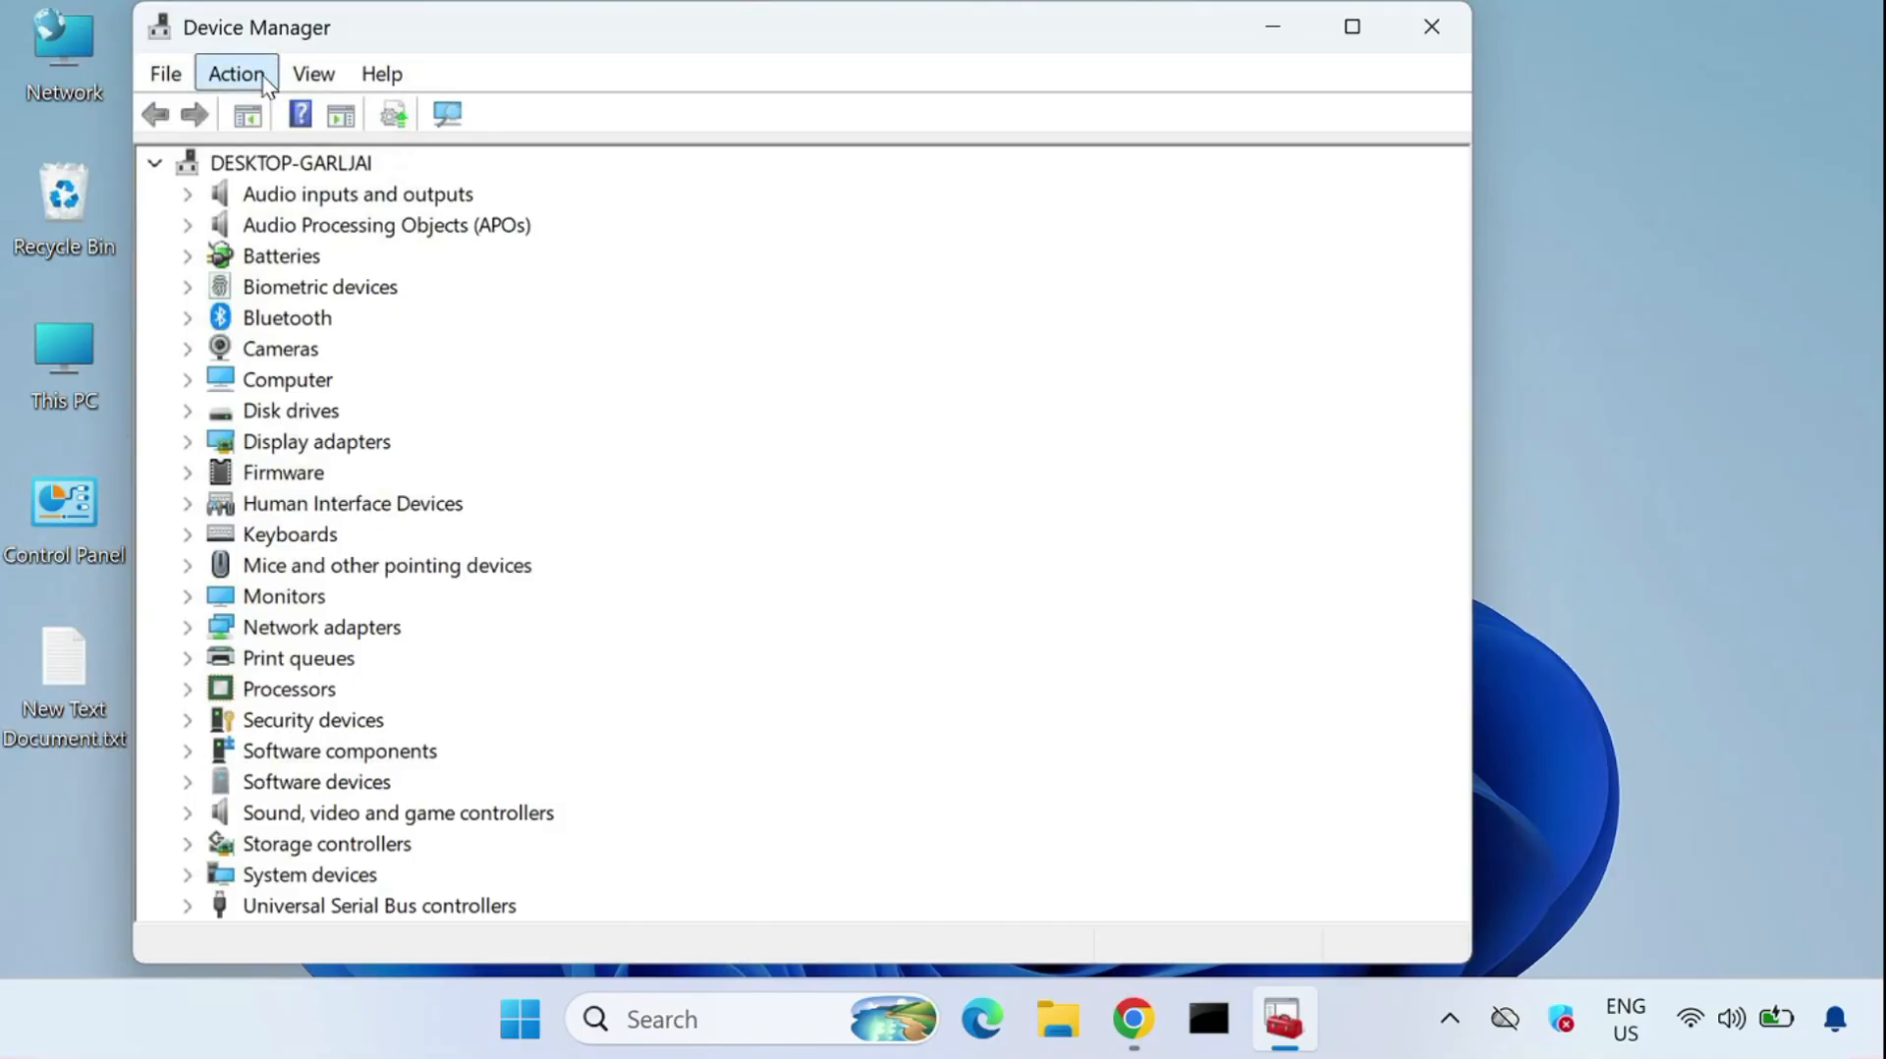
pyautogui.click(291, 192)
pyautogui.click(246, 79)
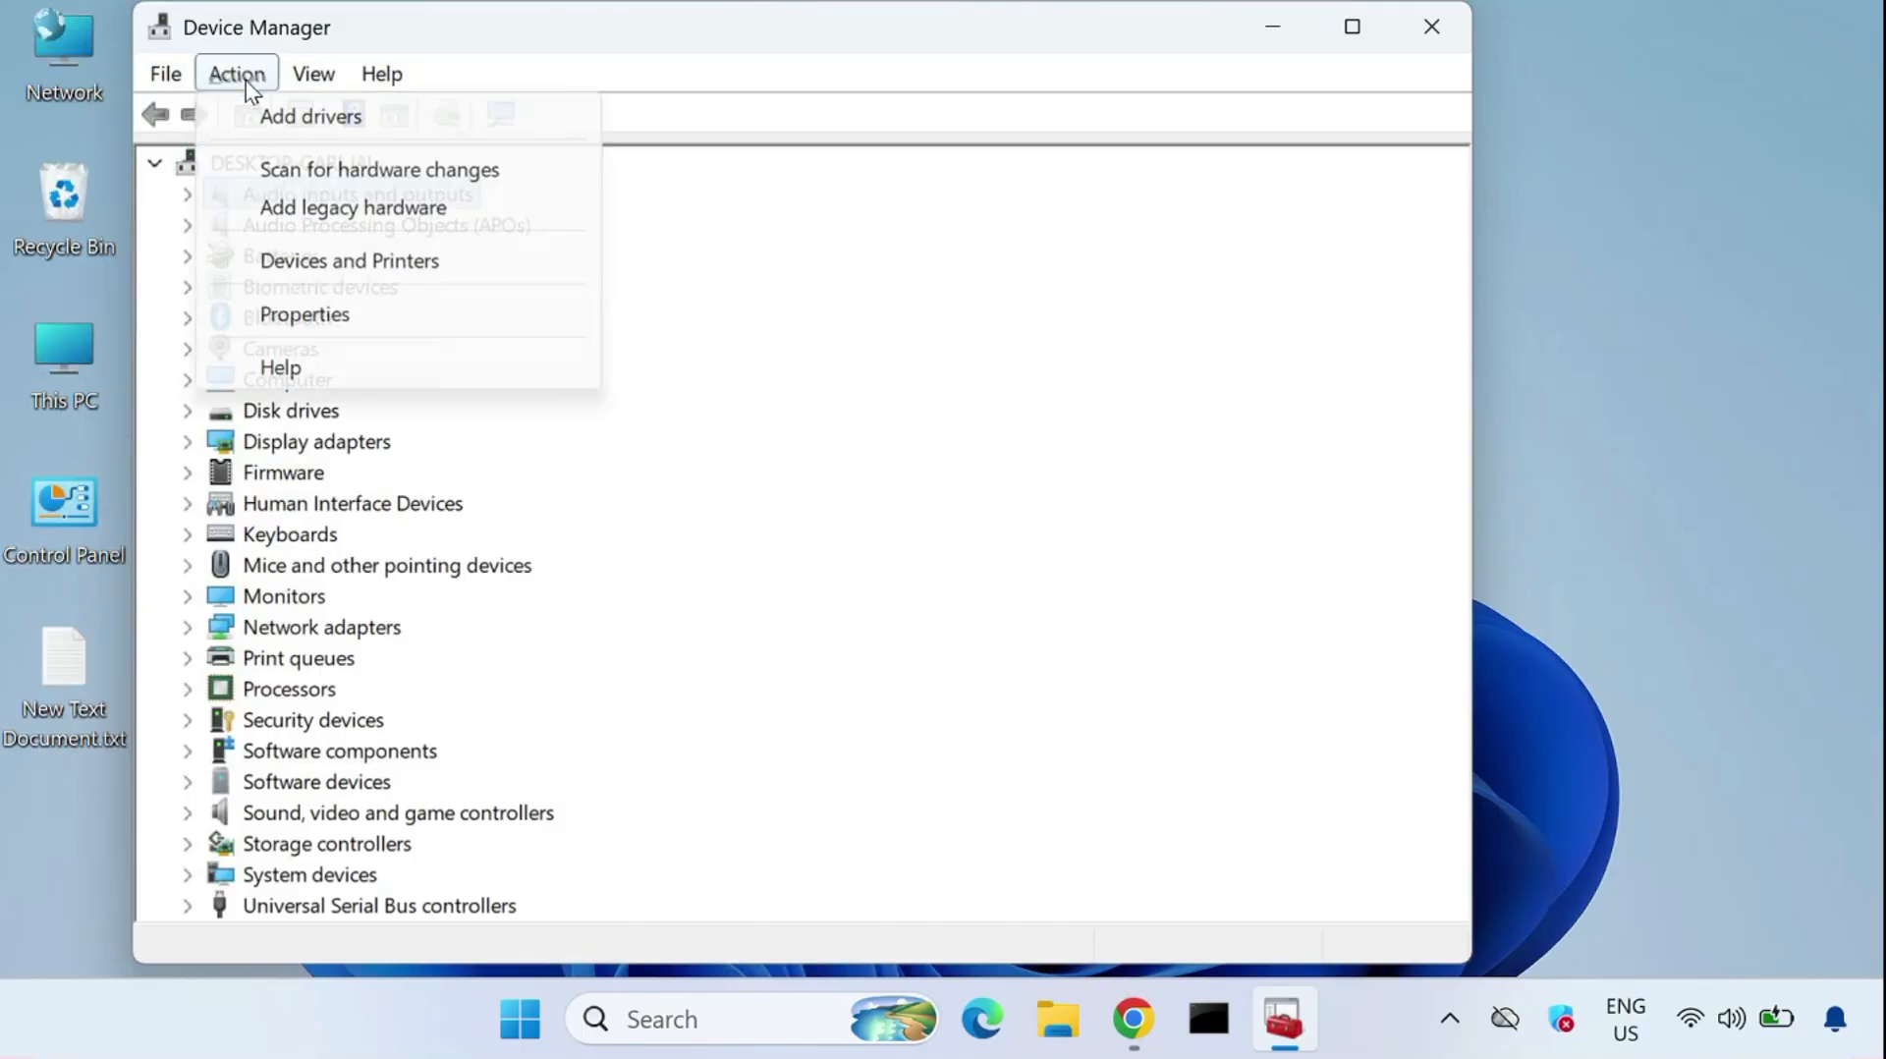
pyautogui.click(400, 182)
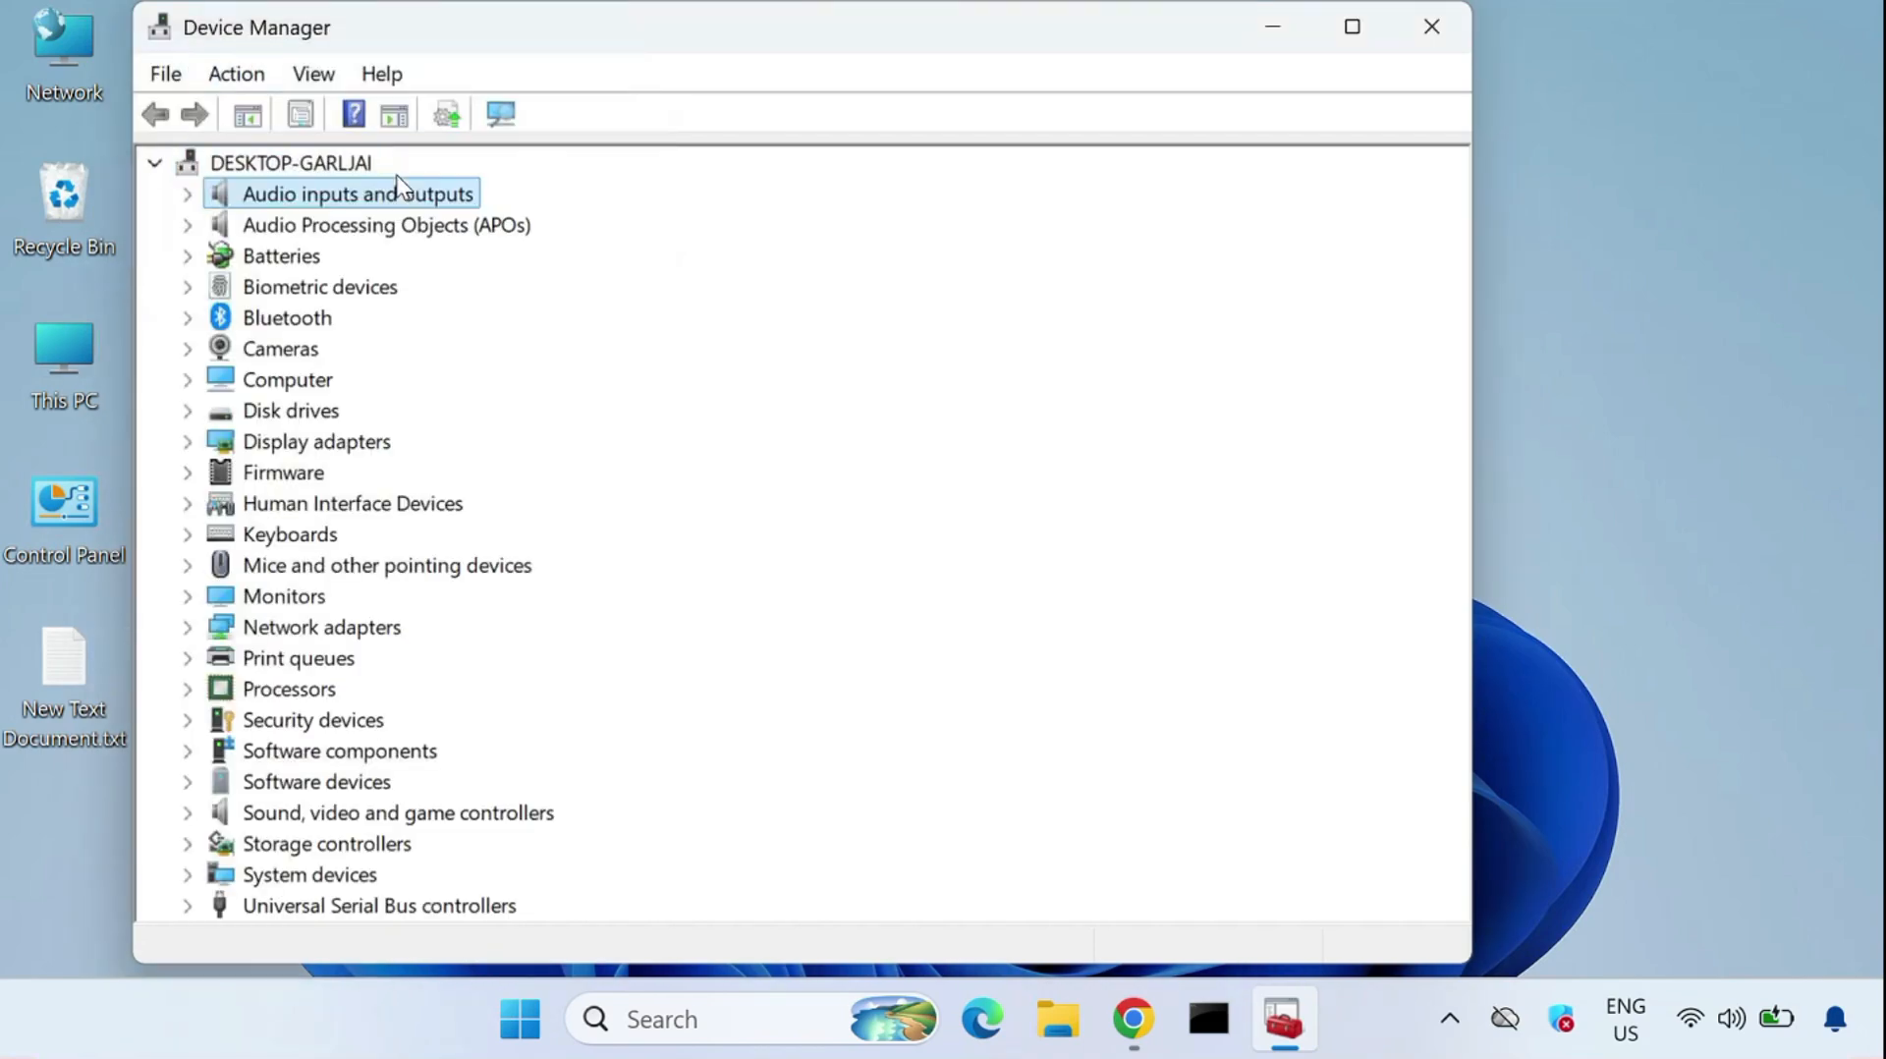
# Expand the Audio Processing Objects (APOs) and Sound, video and game controllers categories to examine their audio devices
pyautogui.click(187, 225)
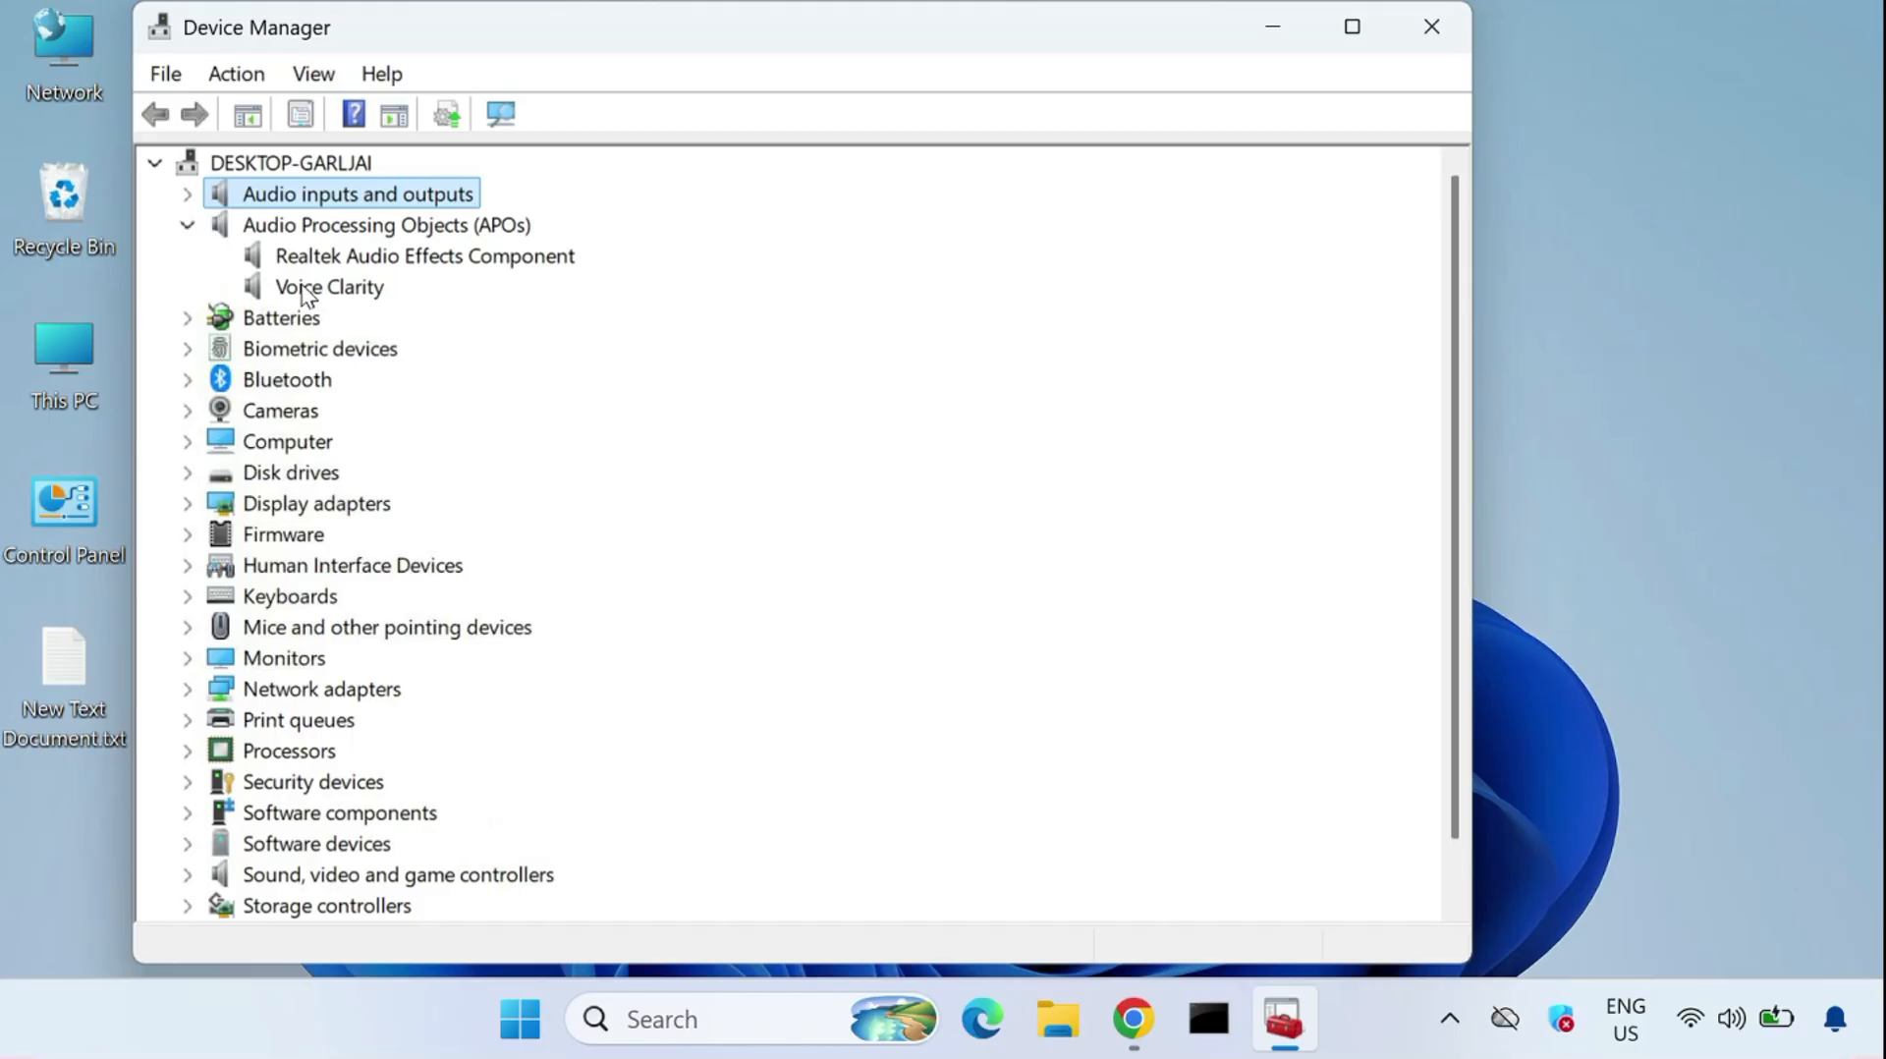
pyautogui.scroll(-1, 371, 530)
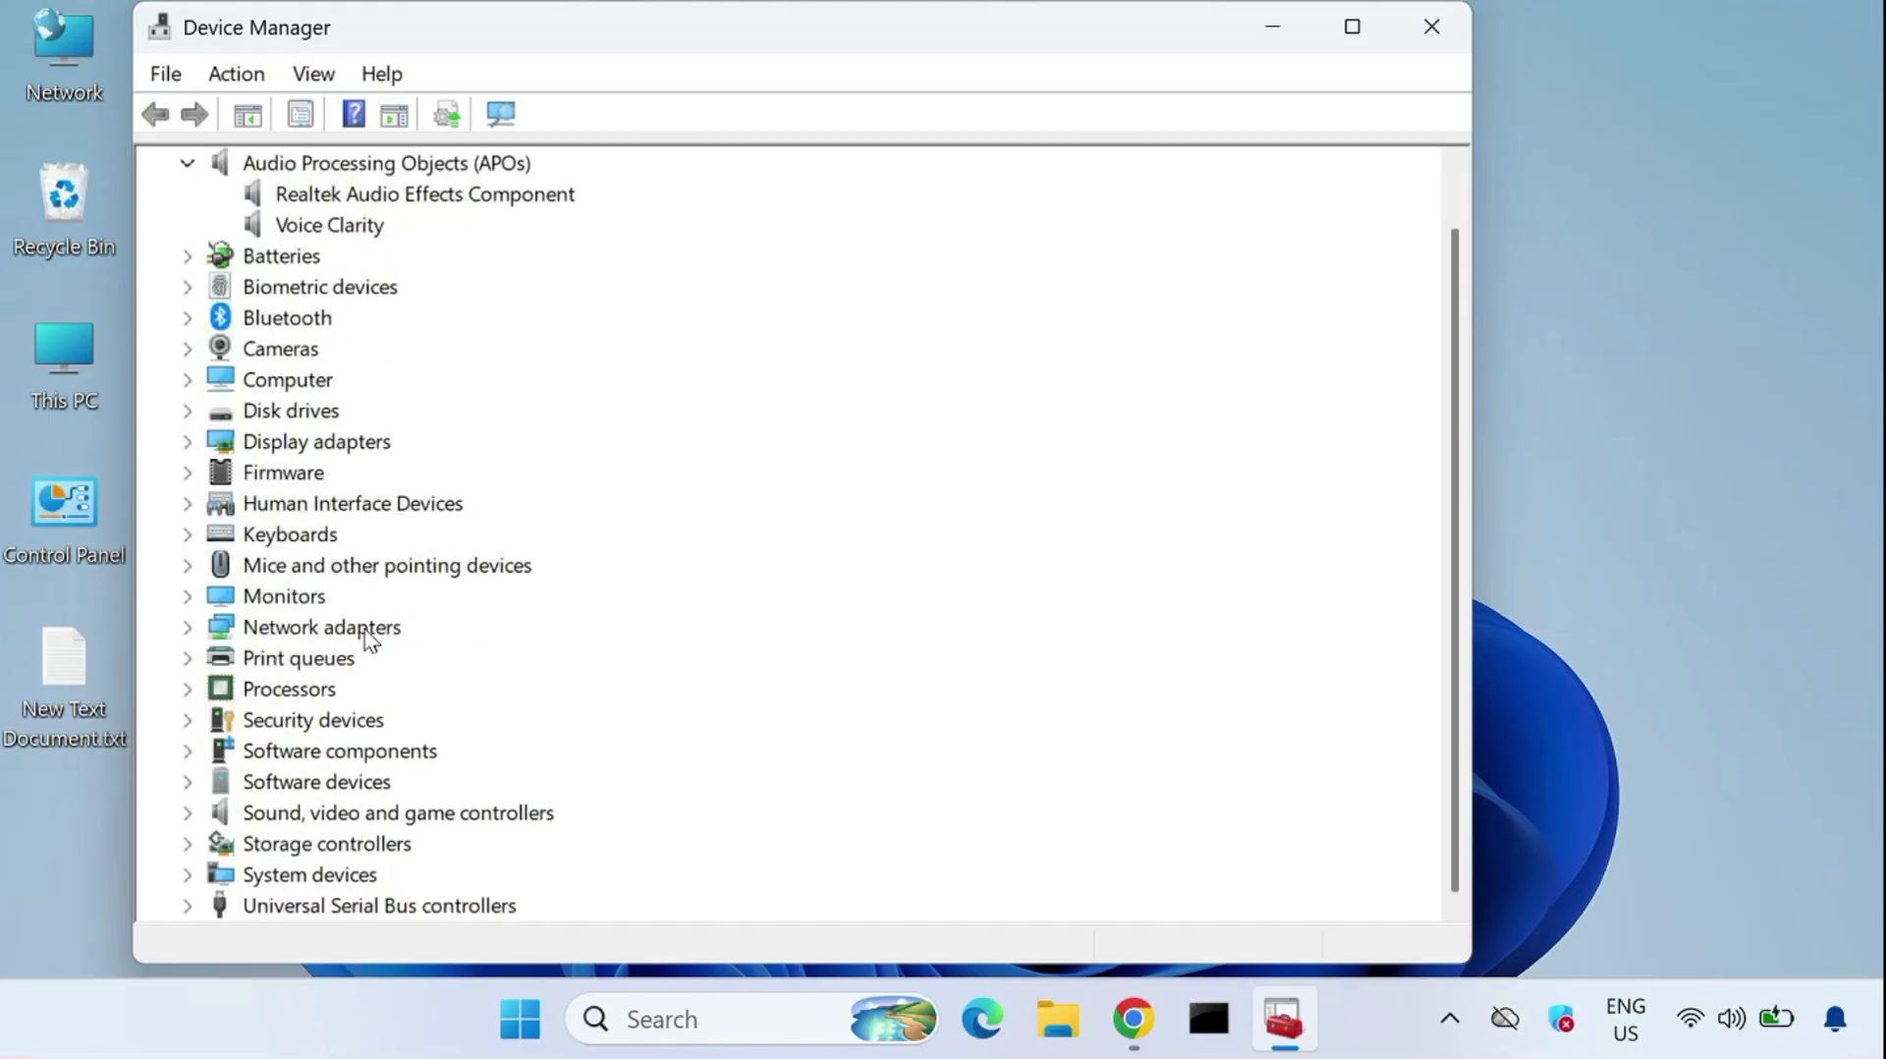
pyautogui.click(188, 814)
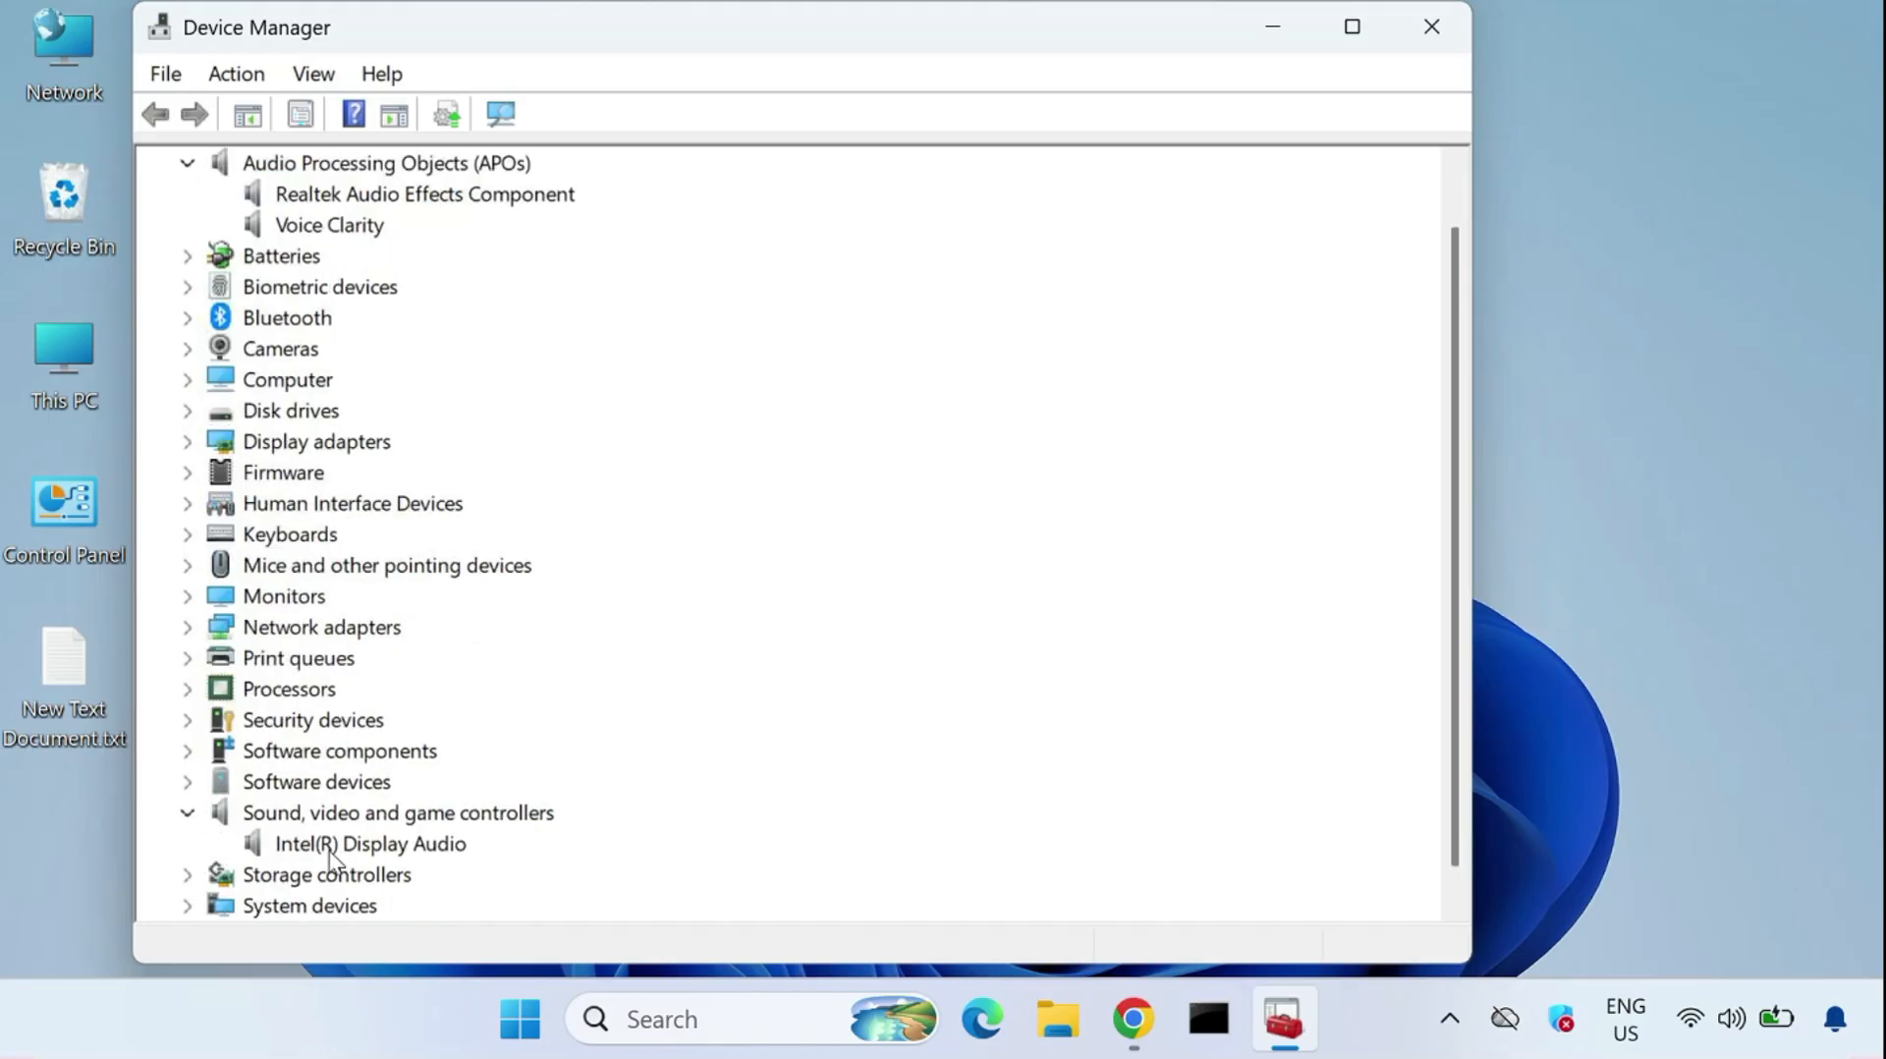
# Scan for hardware changes again, check the device list, and close Device Manager
pyautogui.click(236, 74)
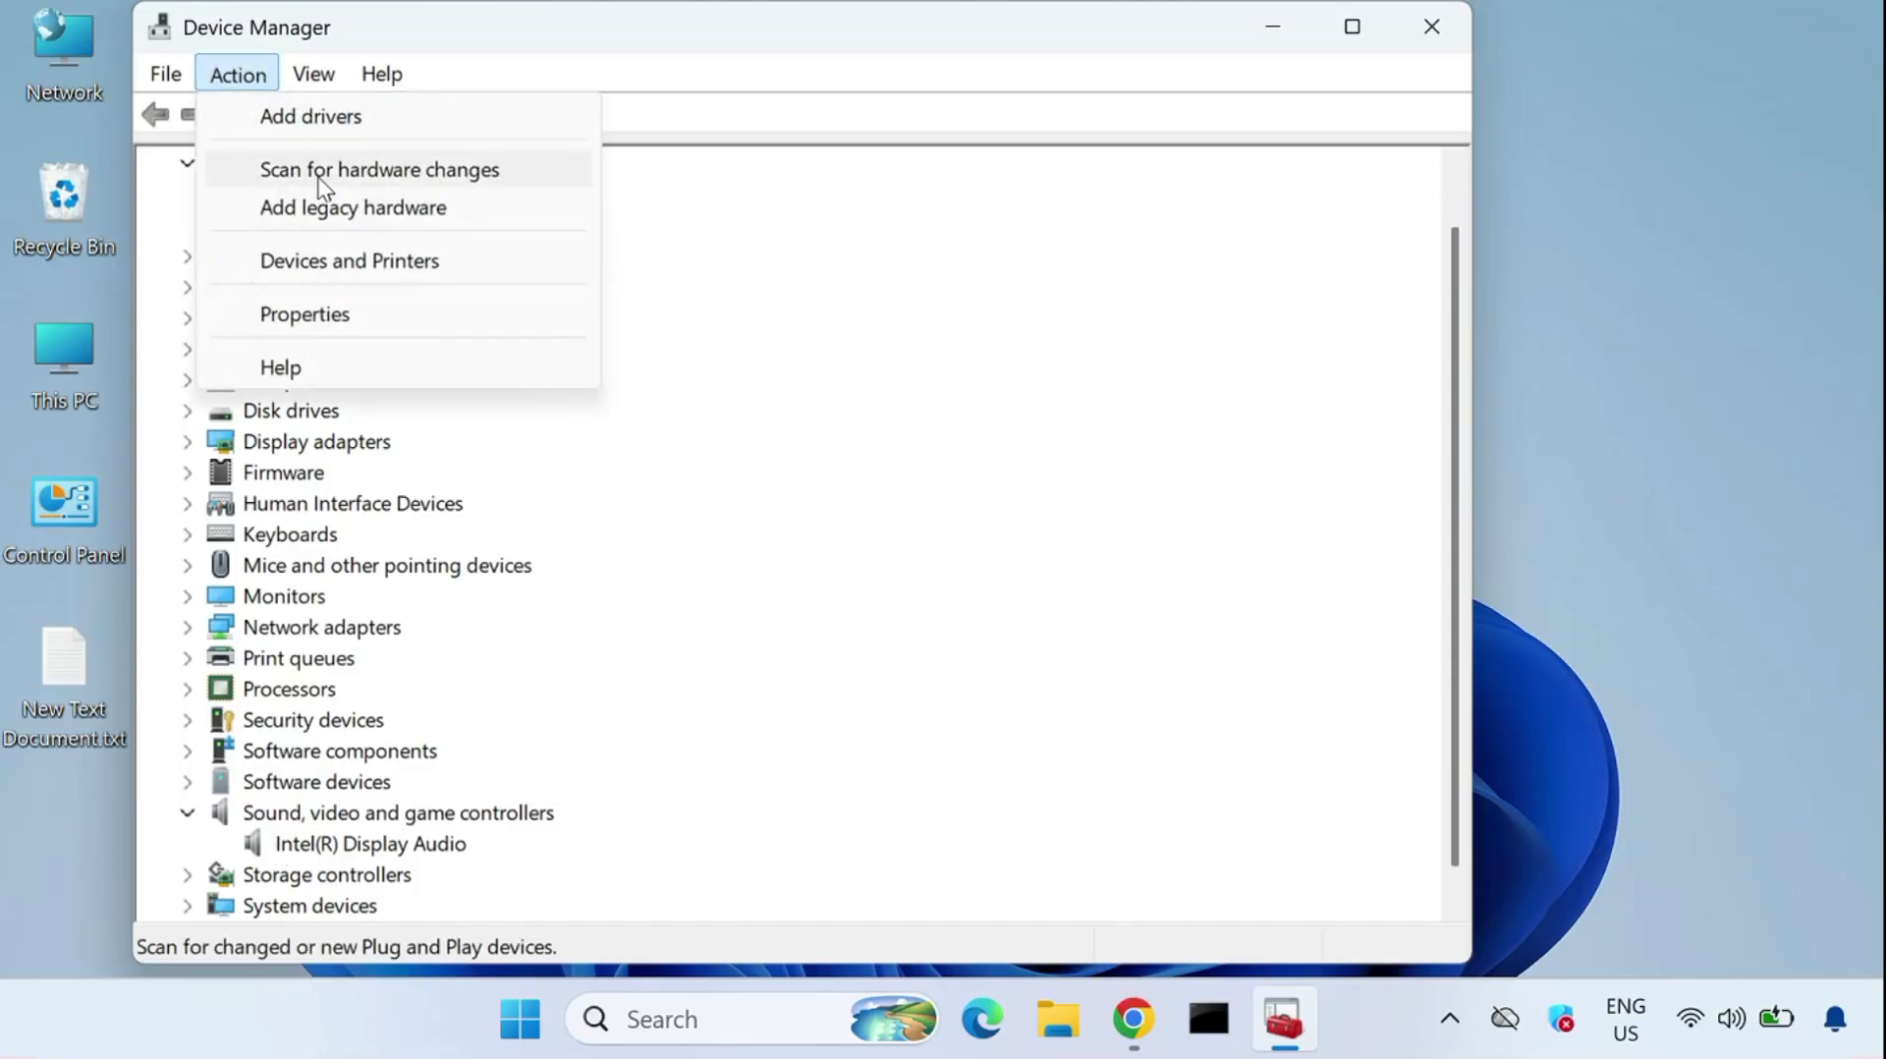
pyautogui.click(322, 180)
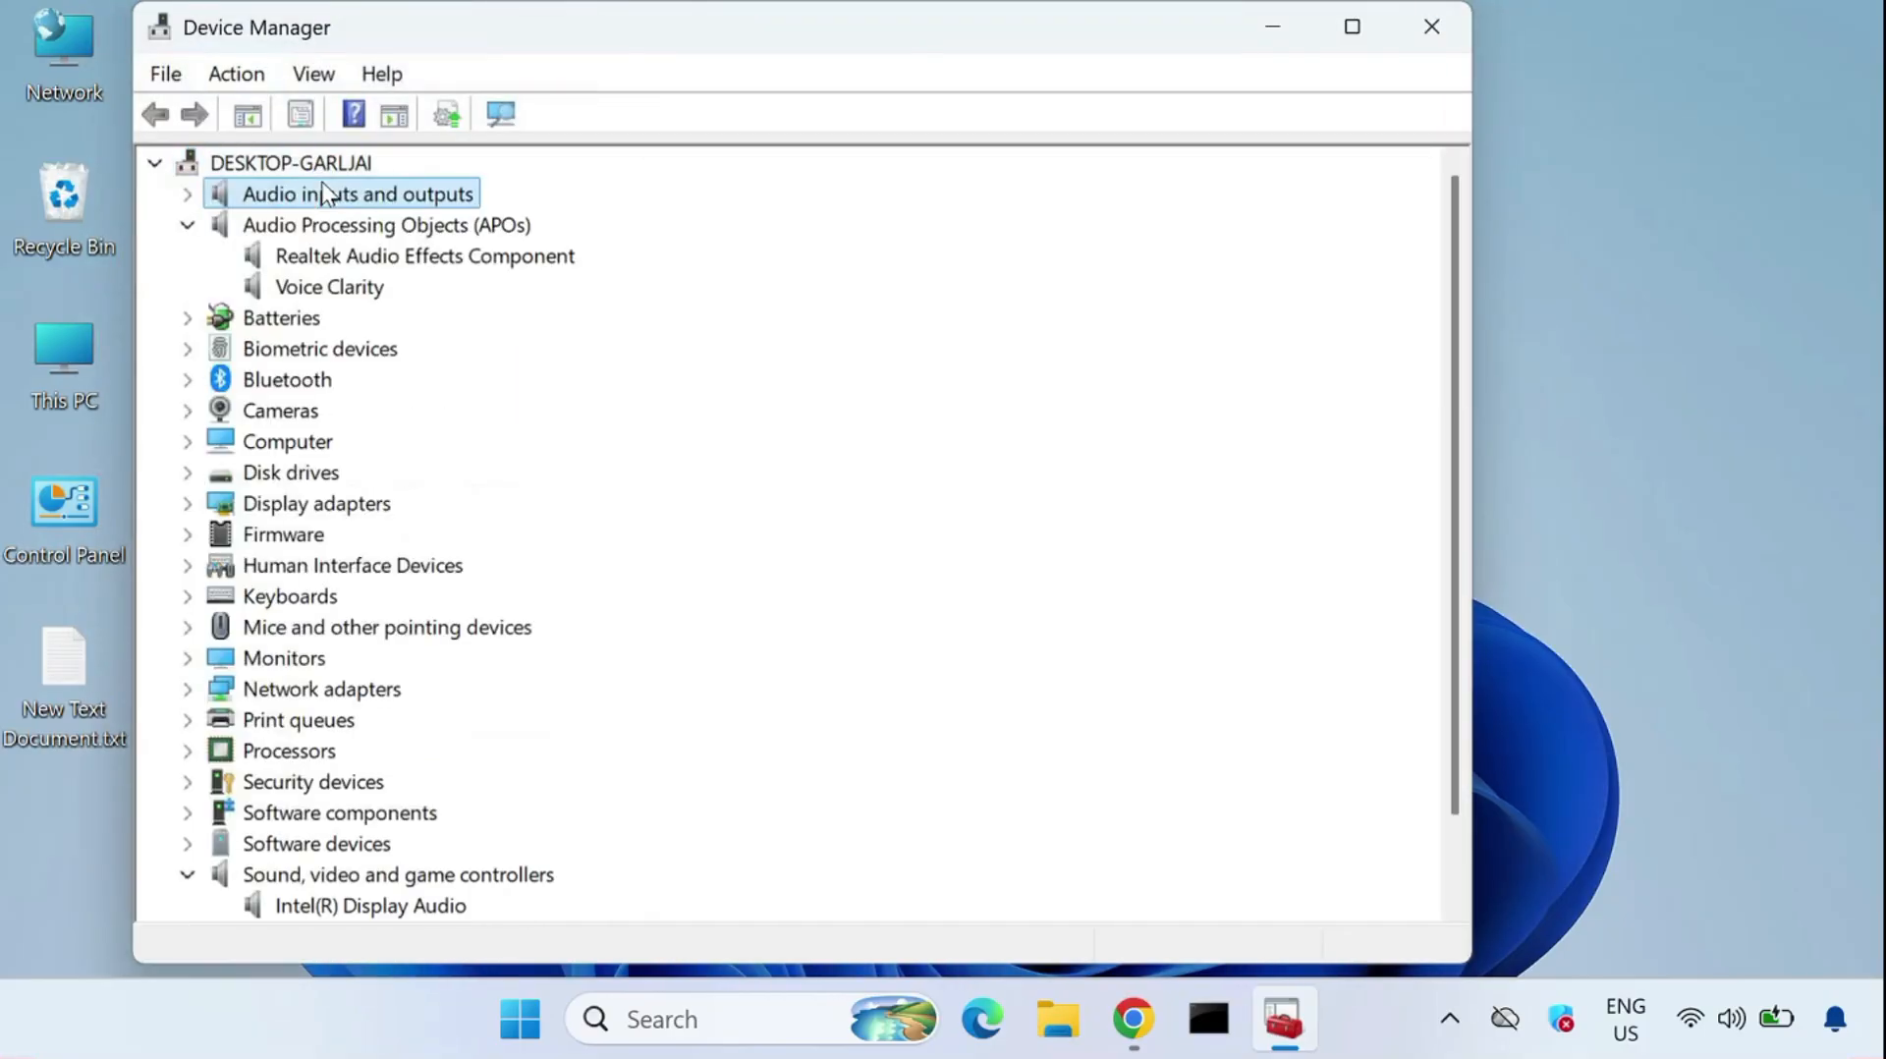
pyautogui.scroll(-1, 563, 447)
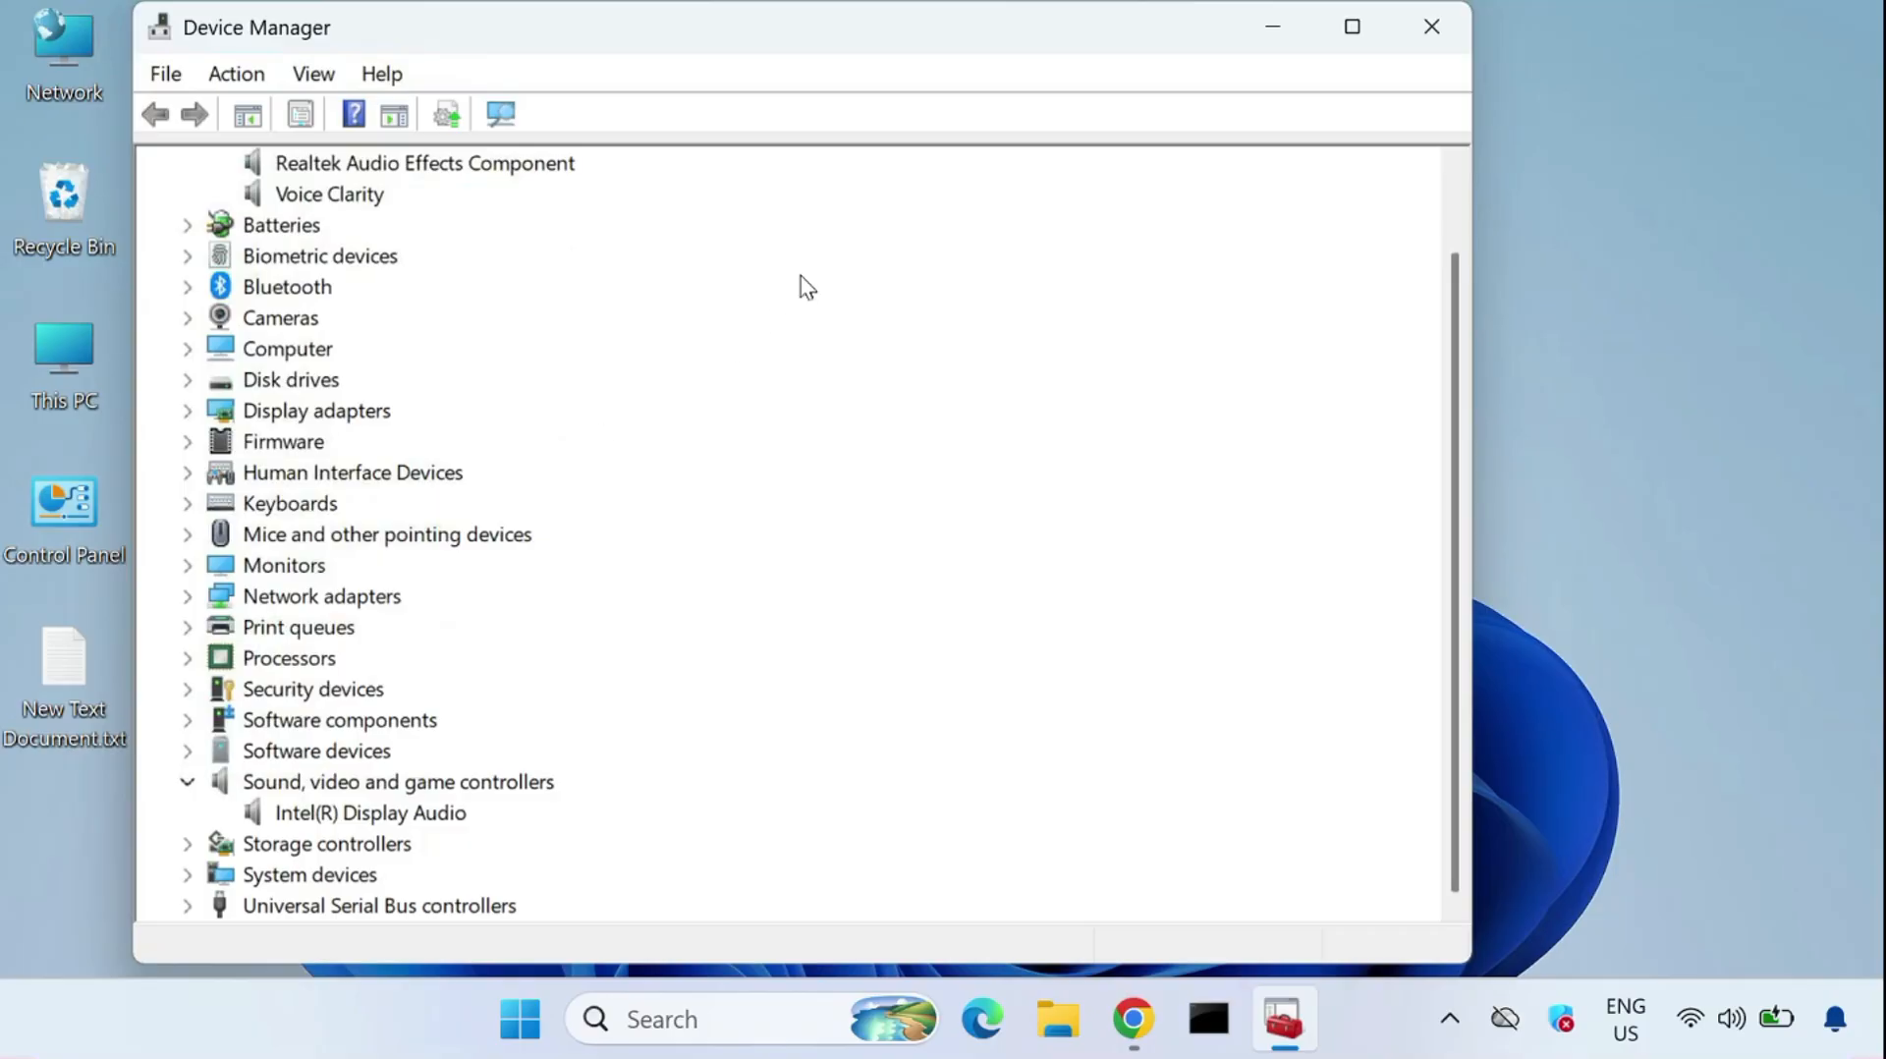
pyautogui.click(1432, 27)
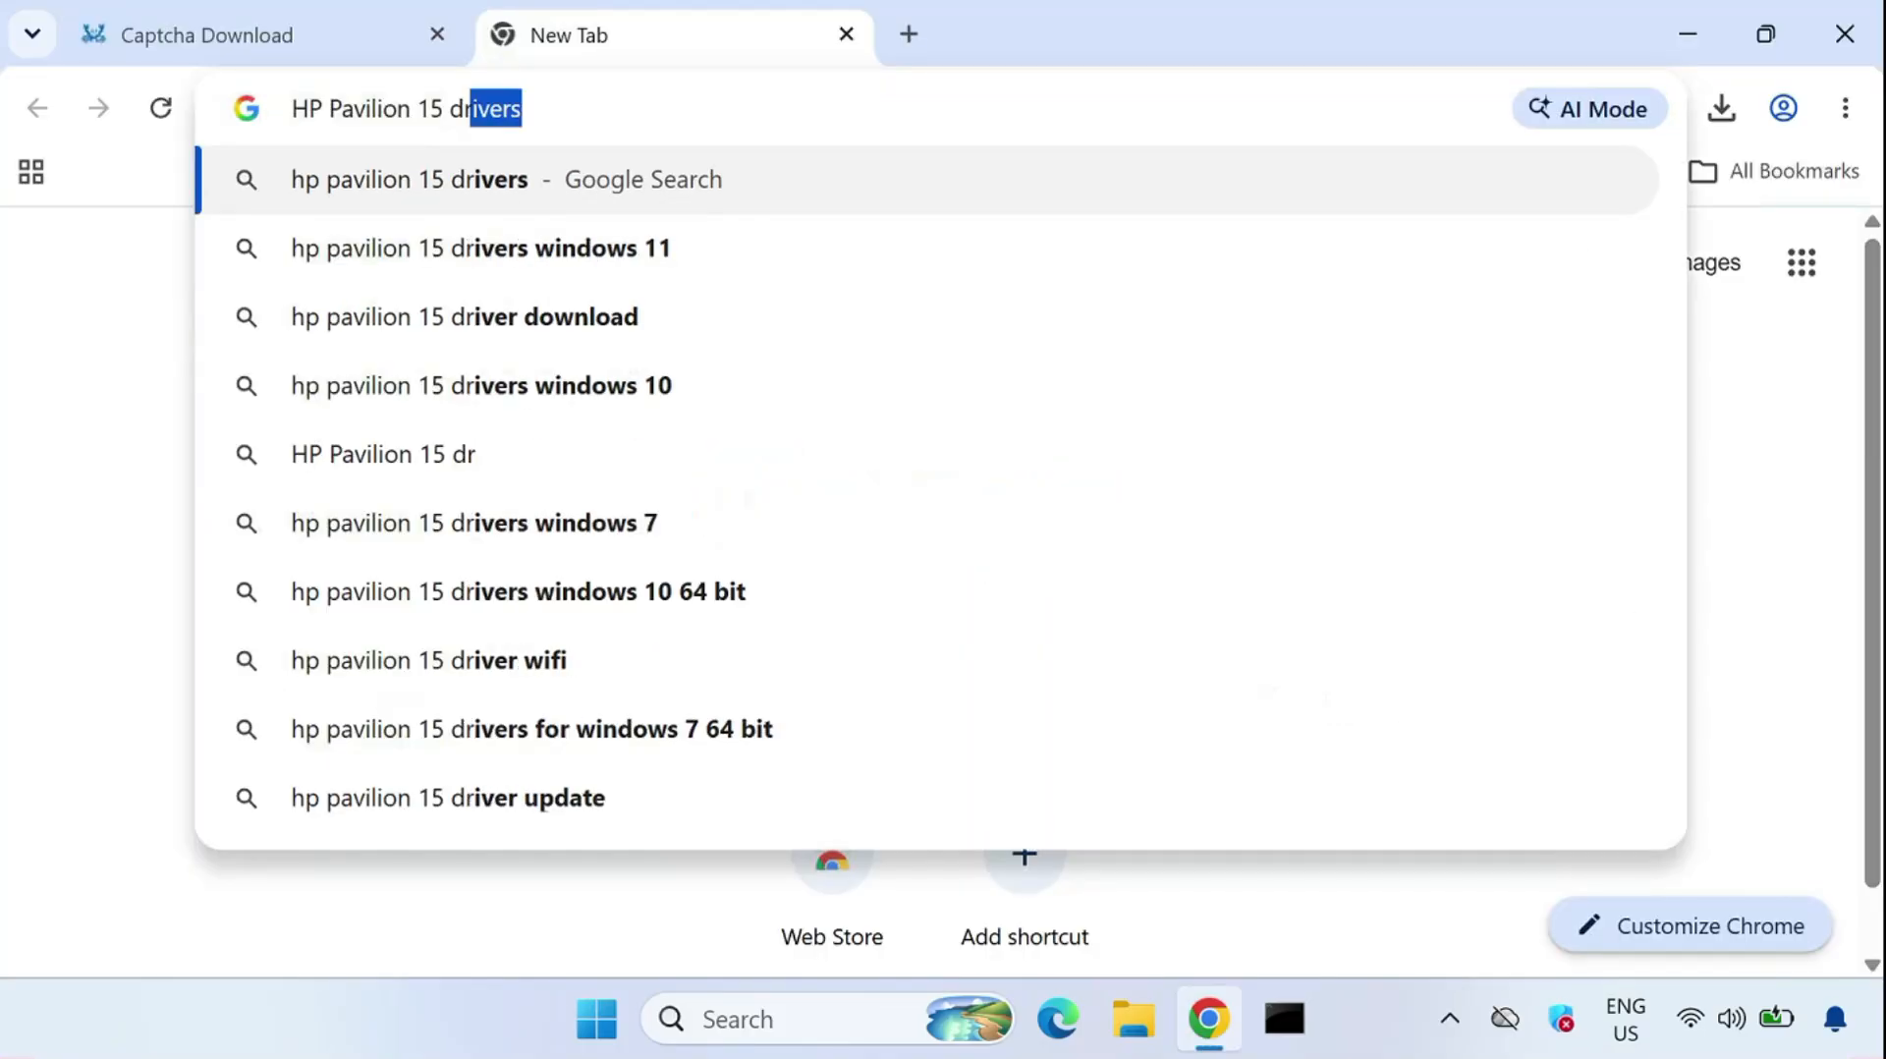
# Search Google in Chrome for "hp pavilion 15 drivers" and open HP's Pavilion 15-cs0000 Laptop PC driver page
pyautogui.write('iver')
pyautogui.press('Return')
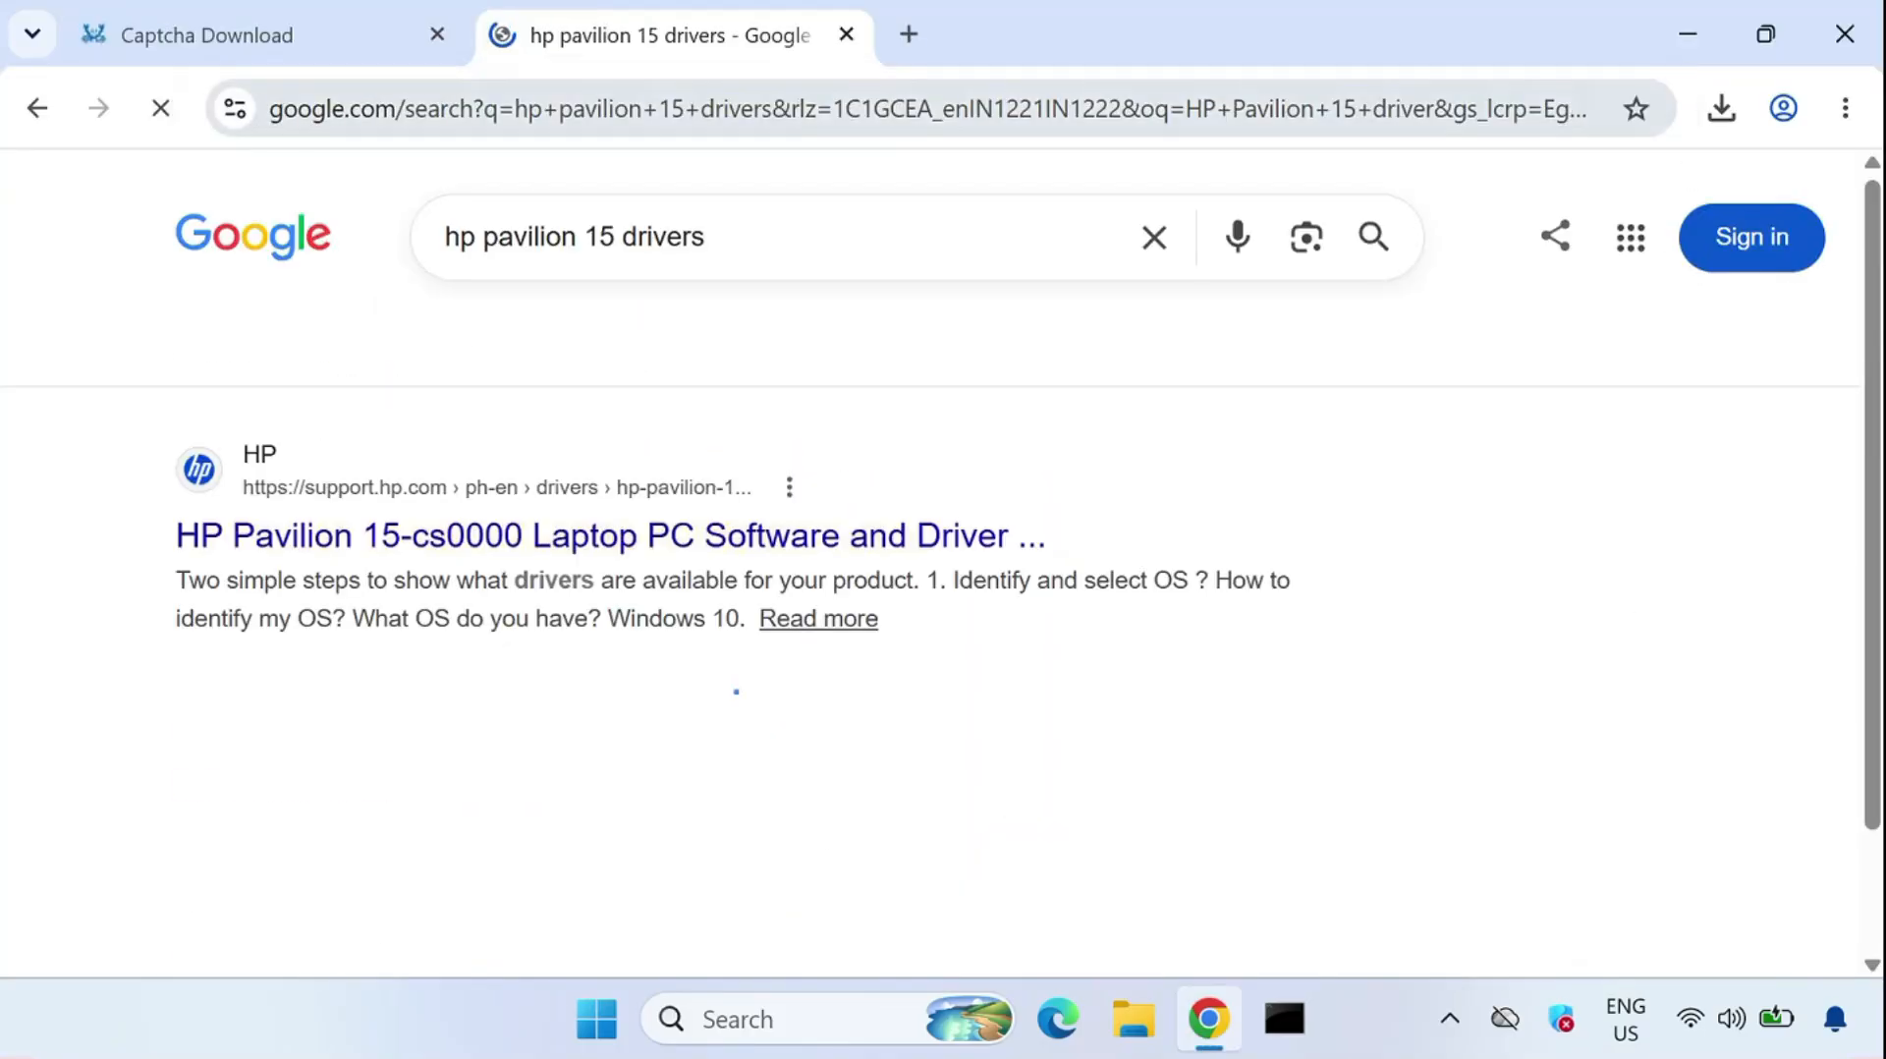
pyautogui.click(535, 544)
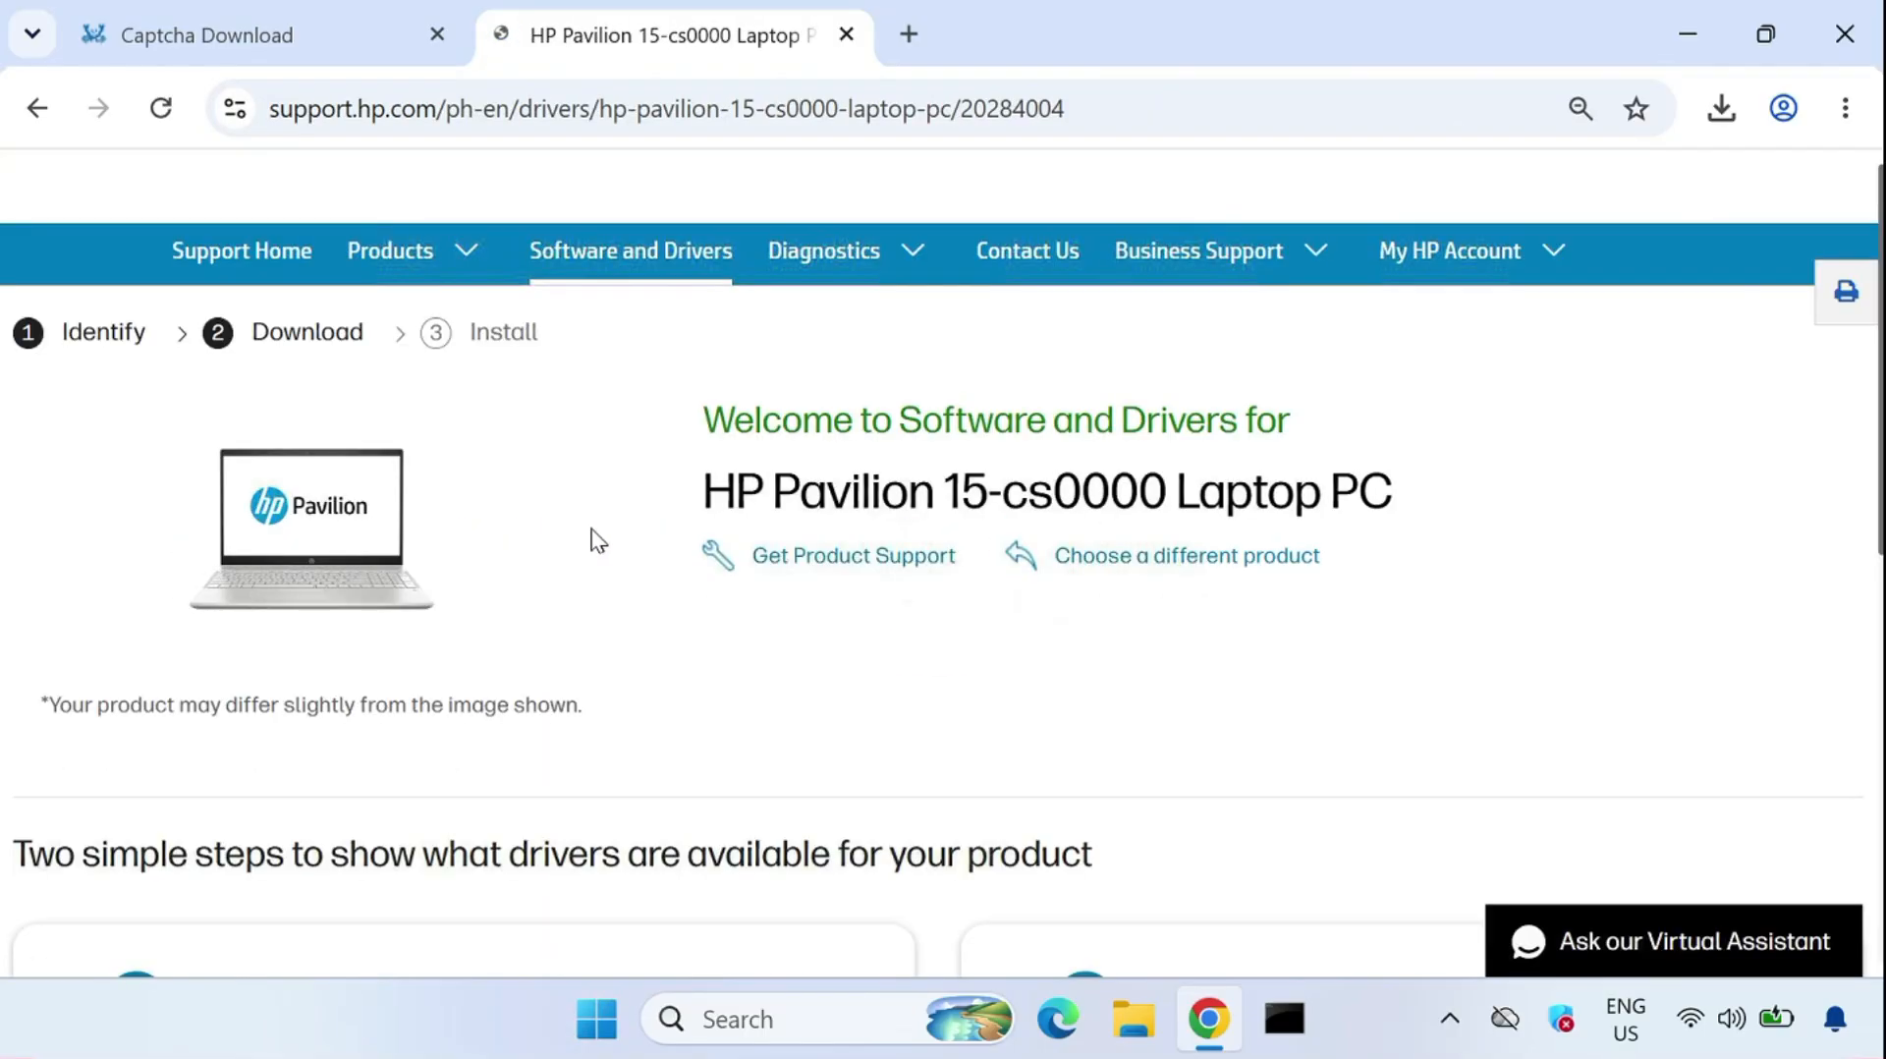
# Keep Windows 10 as the operating system, choose the Windows 10 (64-bit) version, and submit the selection
pyautogui.scroll(-5, 830, 649)
pyautogui.click(433, 806)
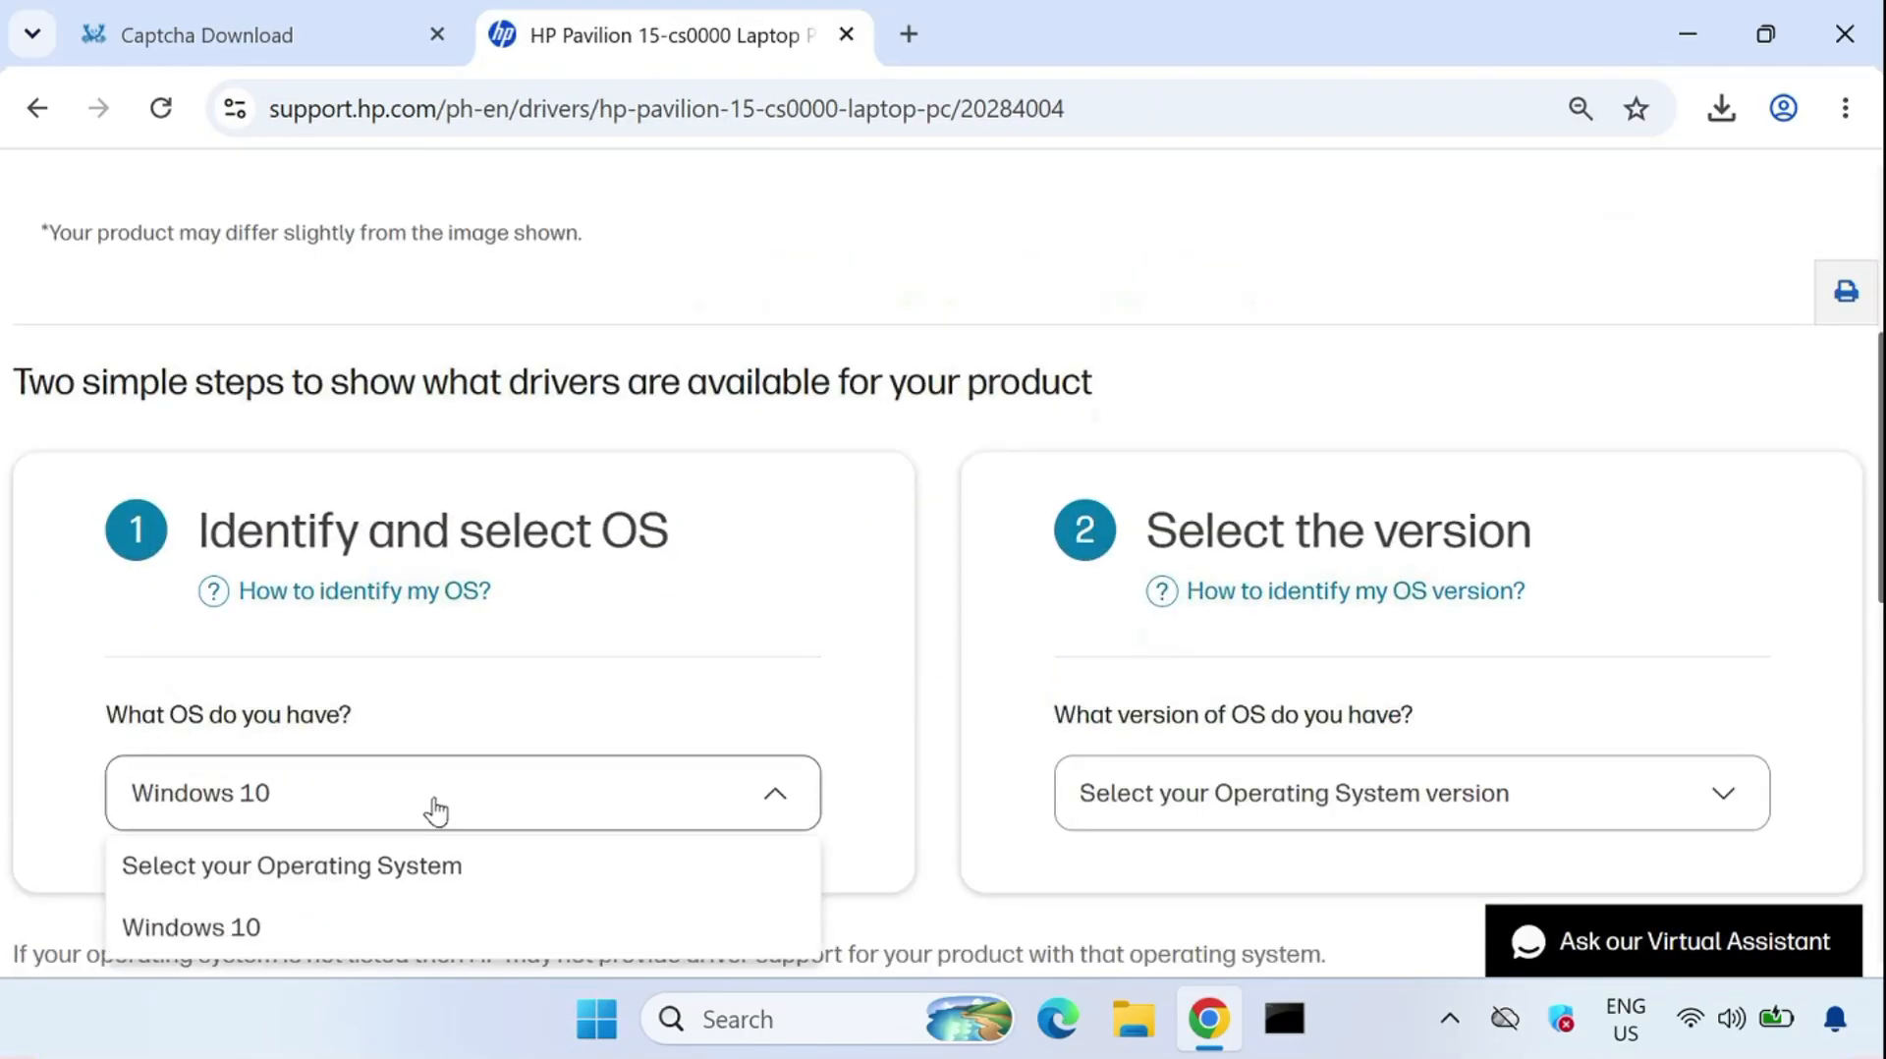
pyautogui.click(1153, 798)
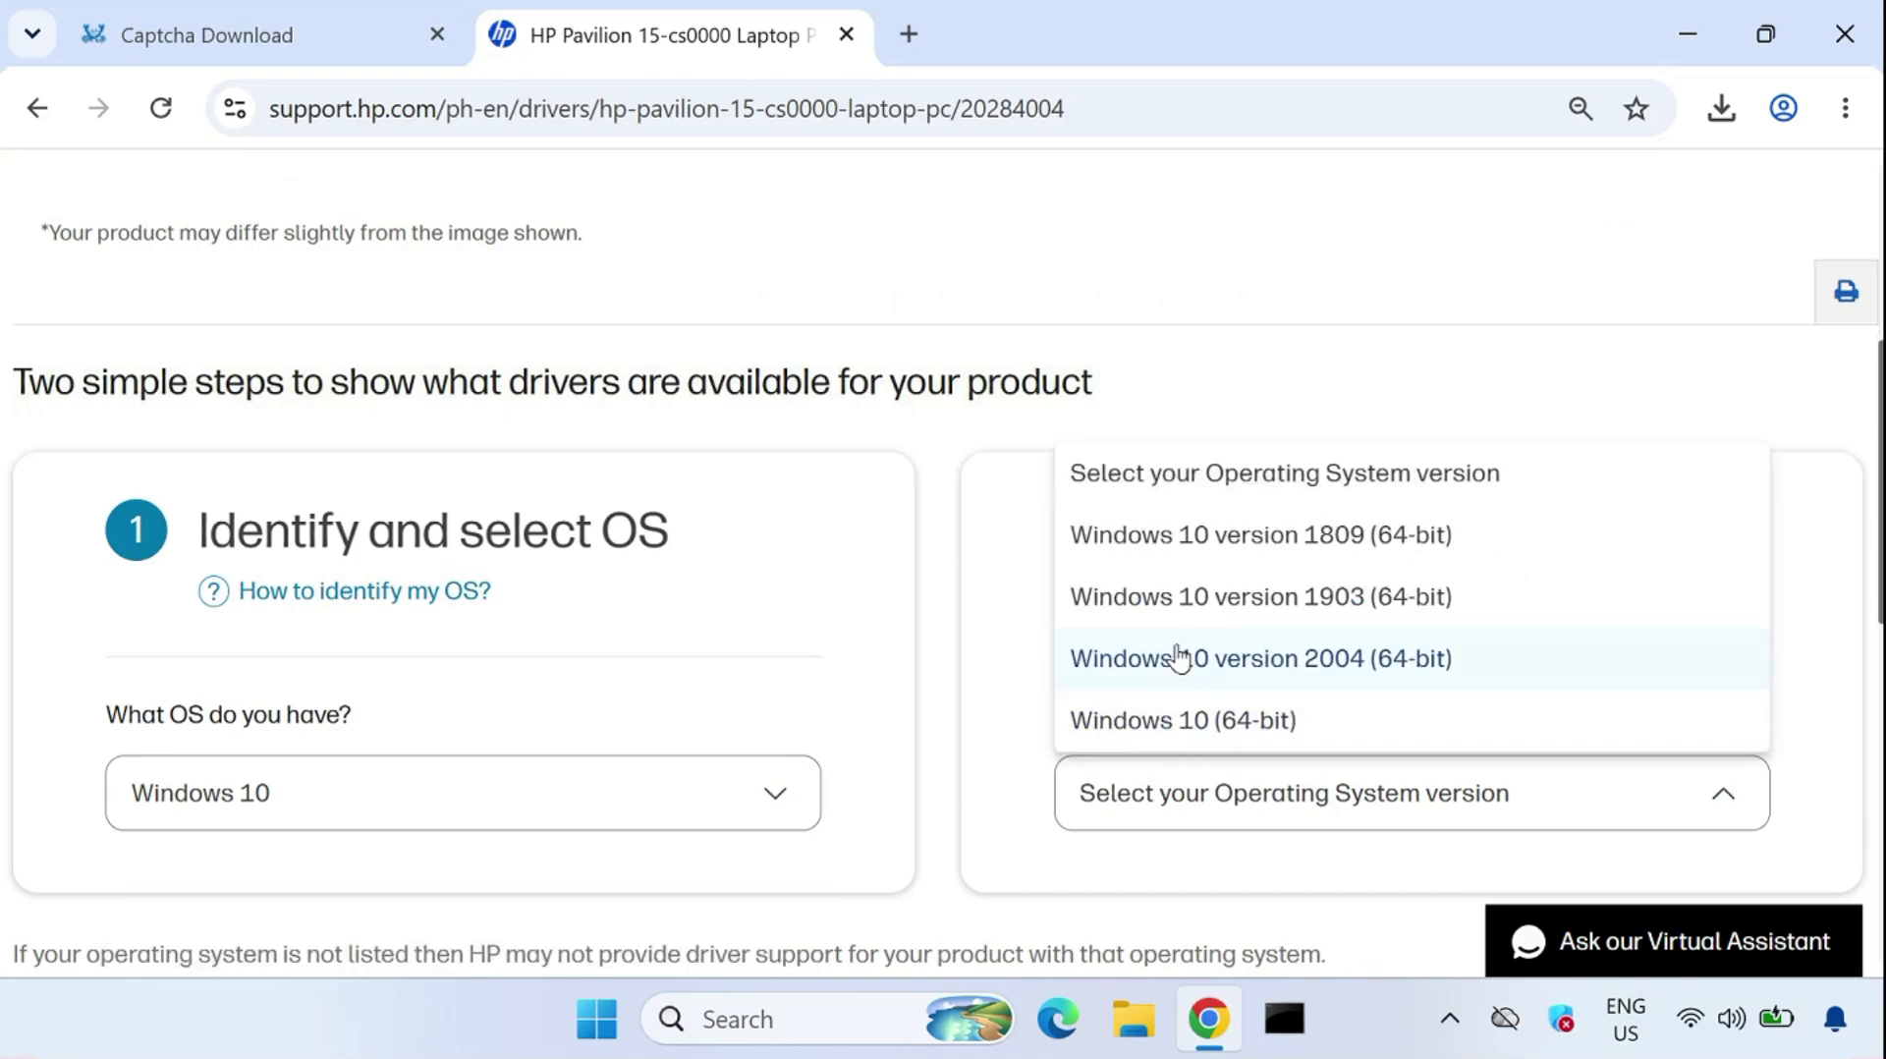
pyautogui.click(1182, 718)
pyautogui.scroll(-7, 796, 809)
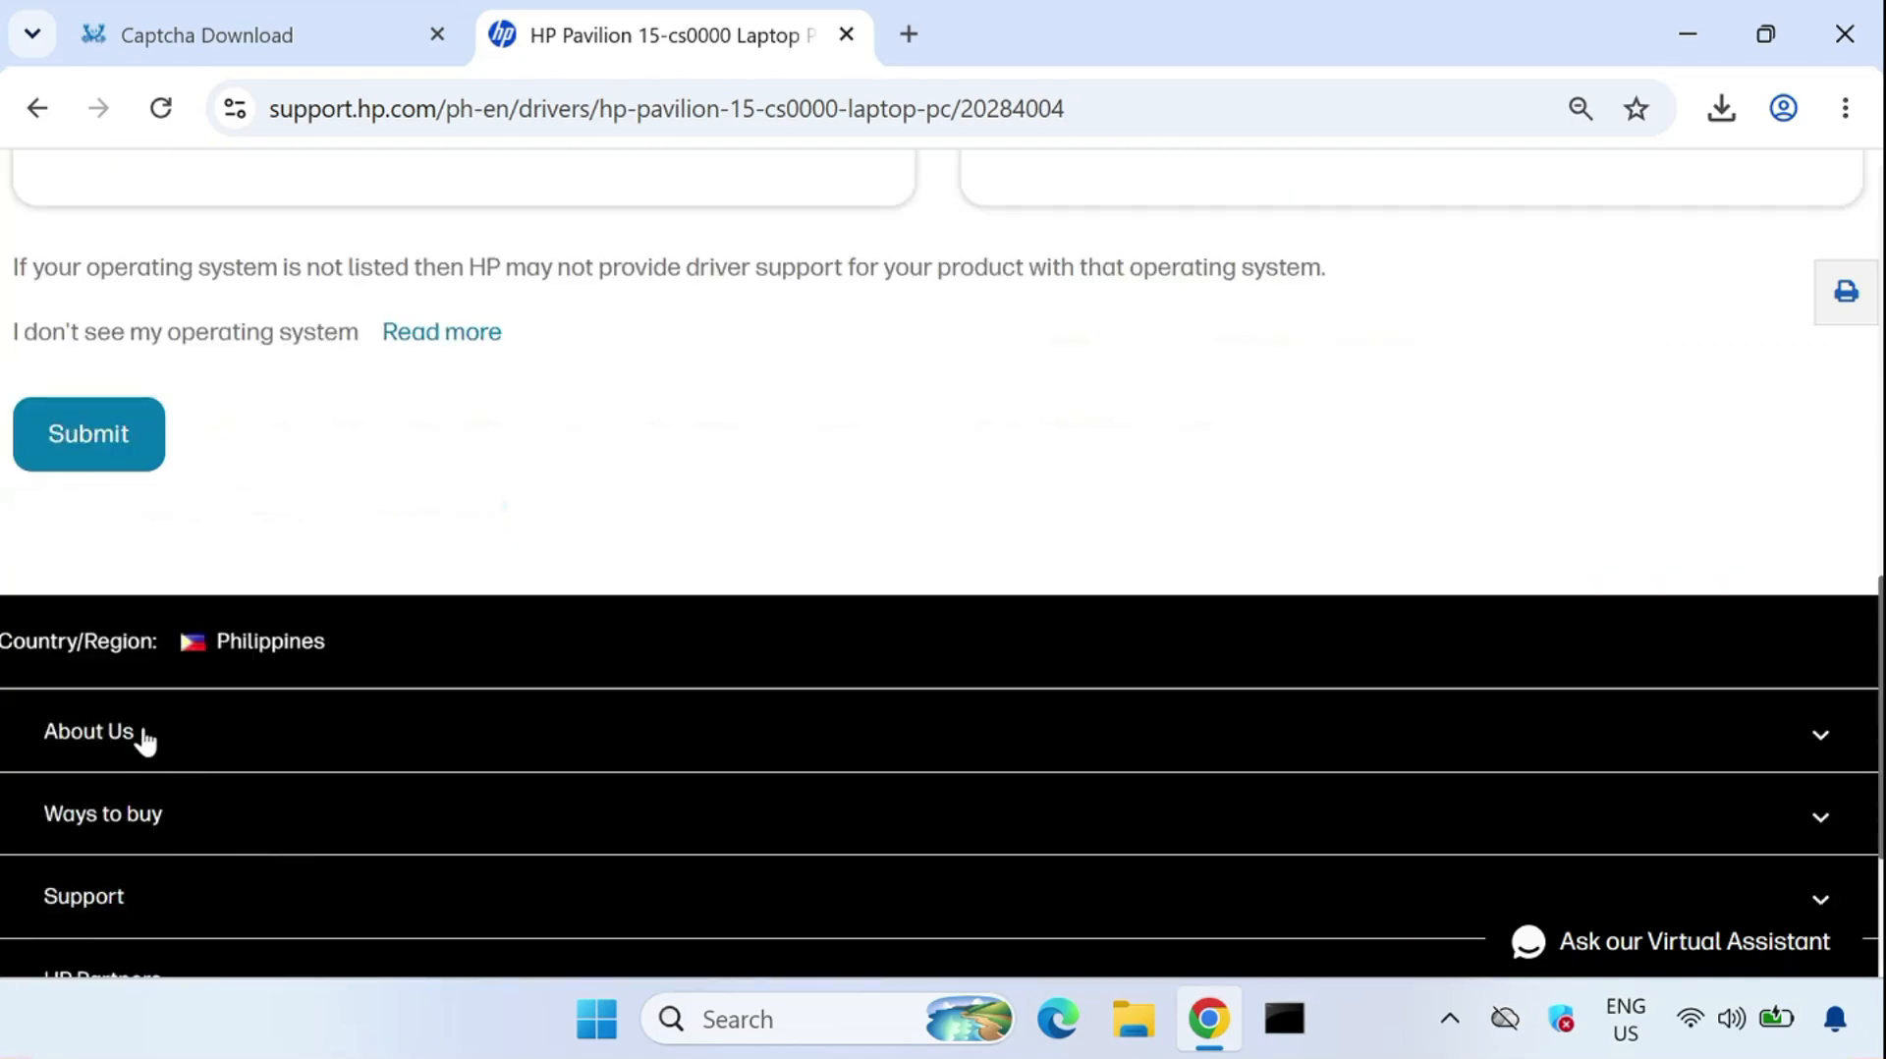
pyautogui.click(67, 429)
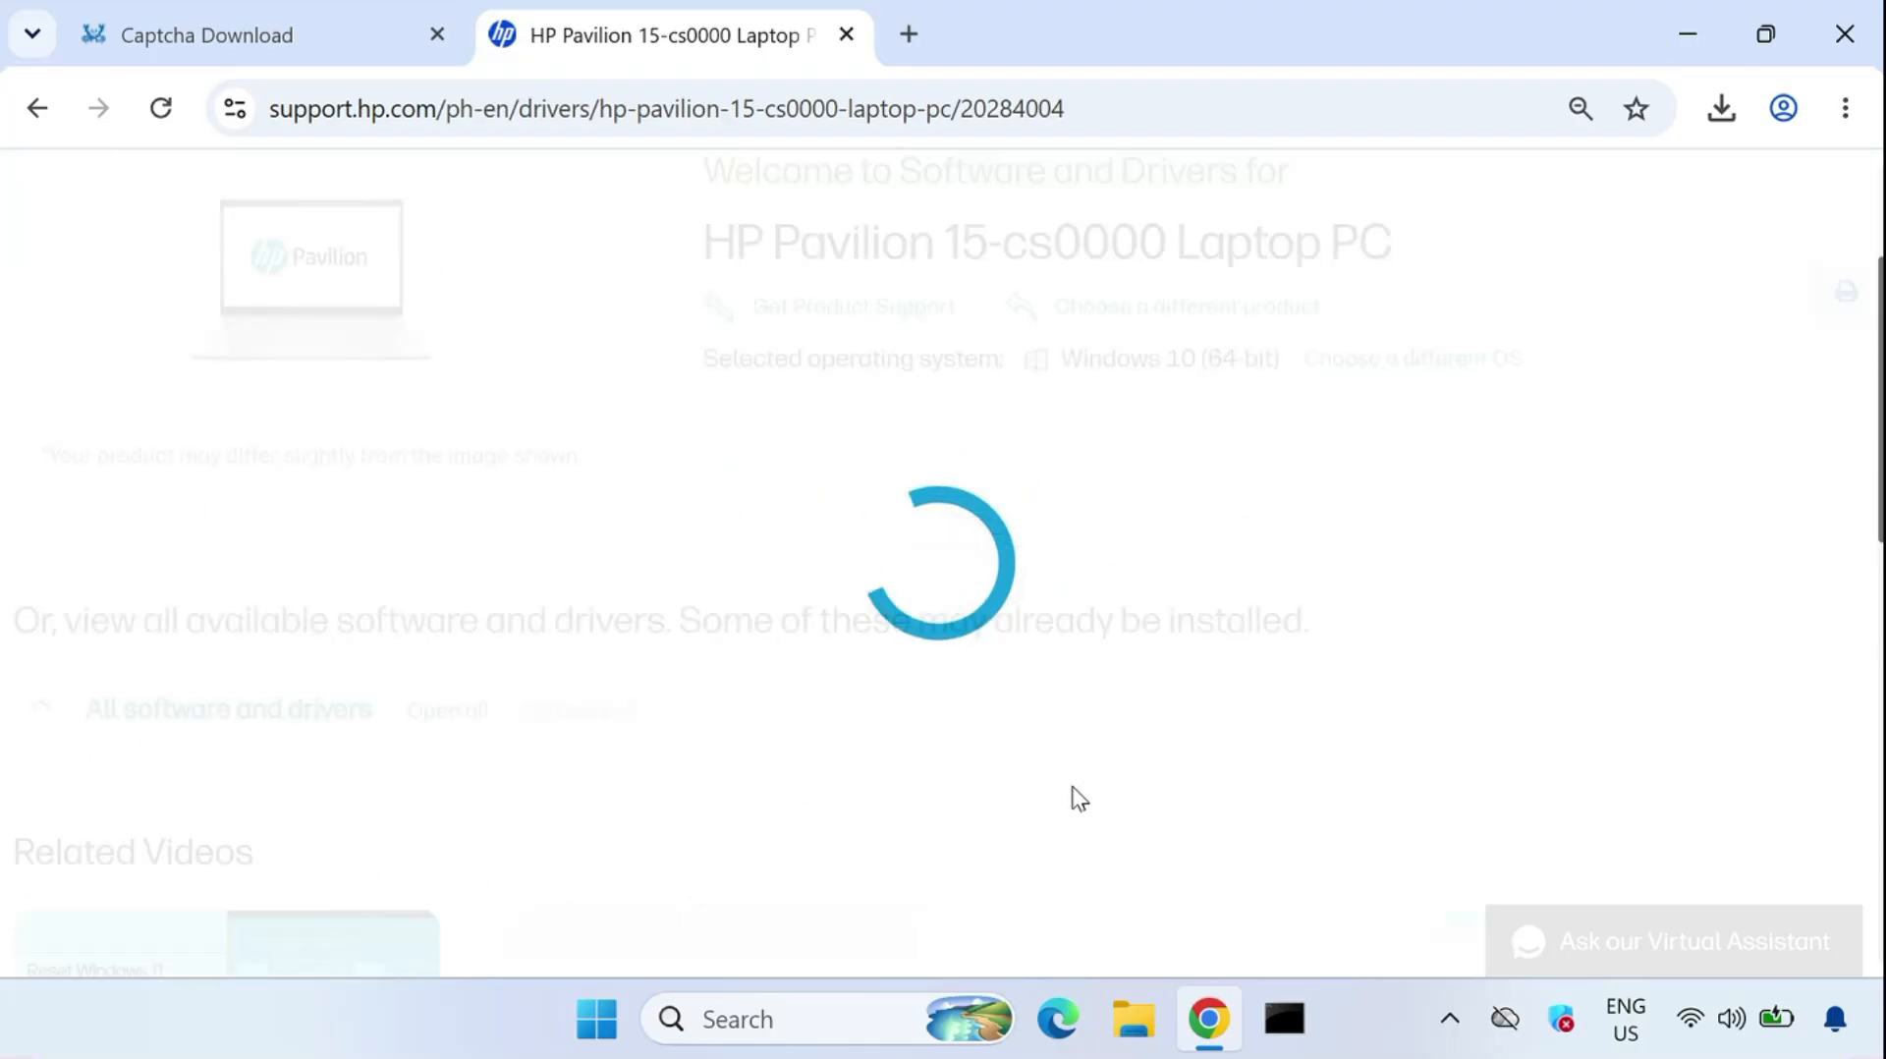
# Expand the Driver-Audio category and download the Realtek High-Definition (HD) Audio Driver for Windows 10 v1709
pyautogui.scroll(-5, 434, 812)
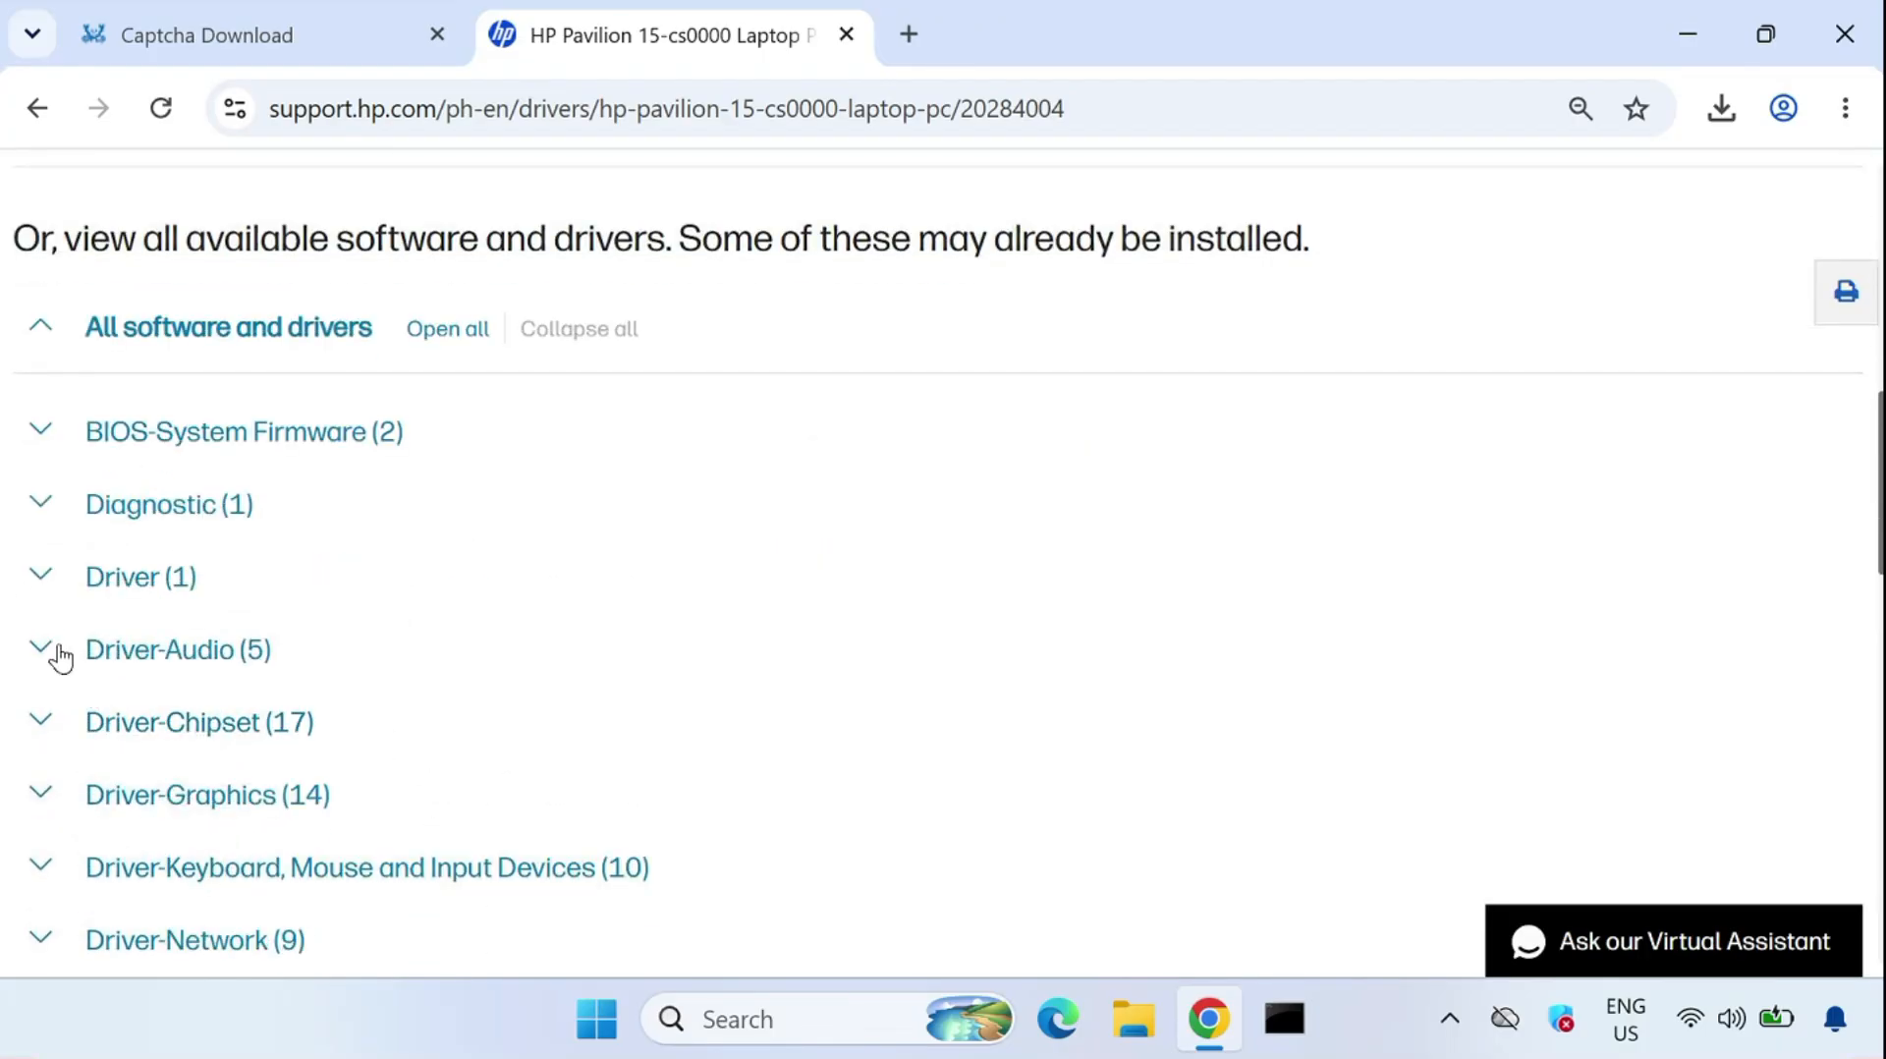
pyautogui.click(61, 658)
pyautogui.scroll(-2, 711, 590)
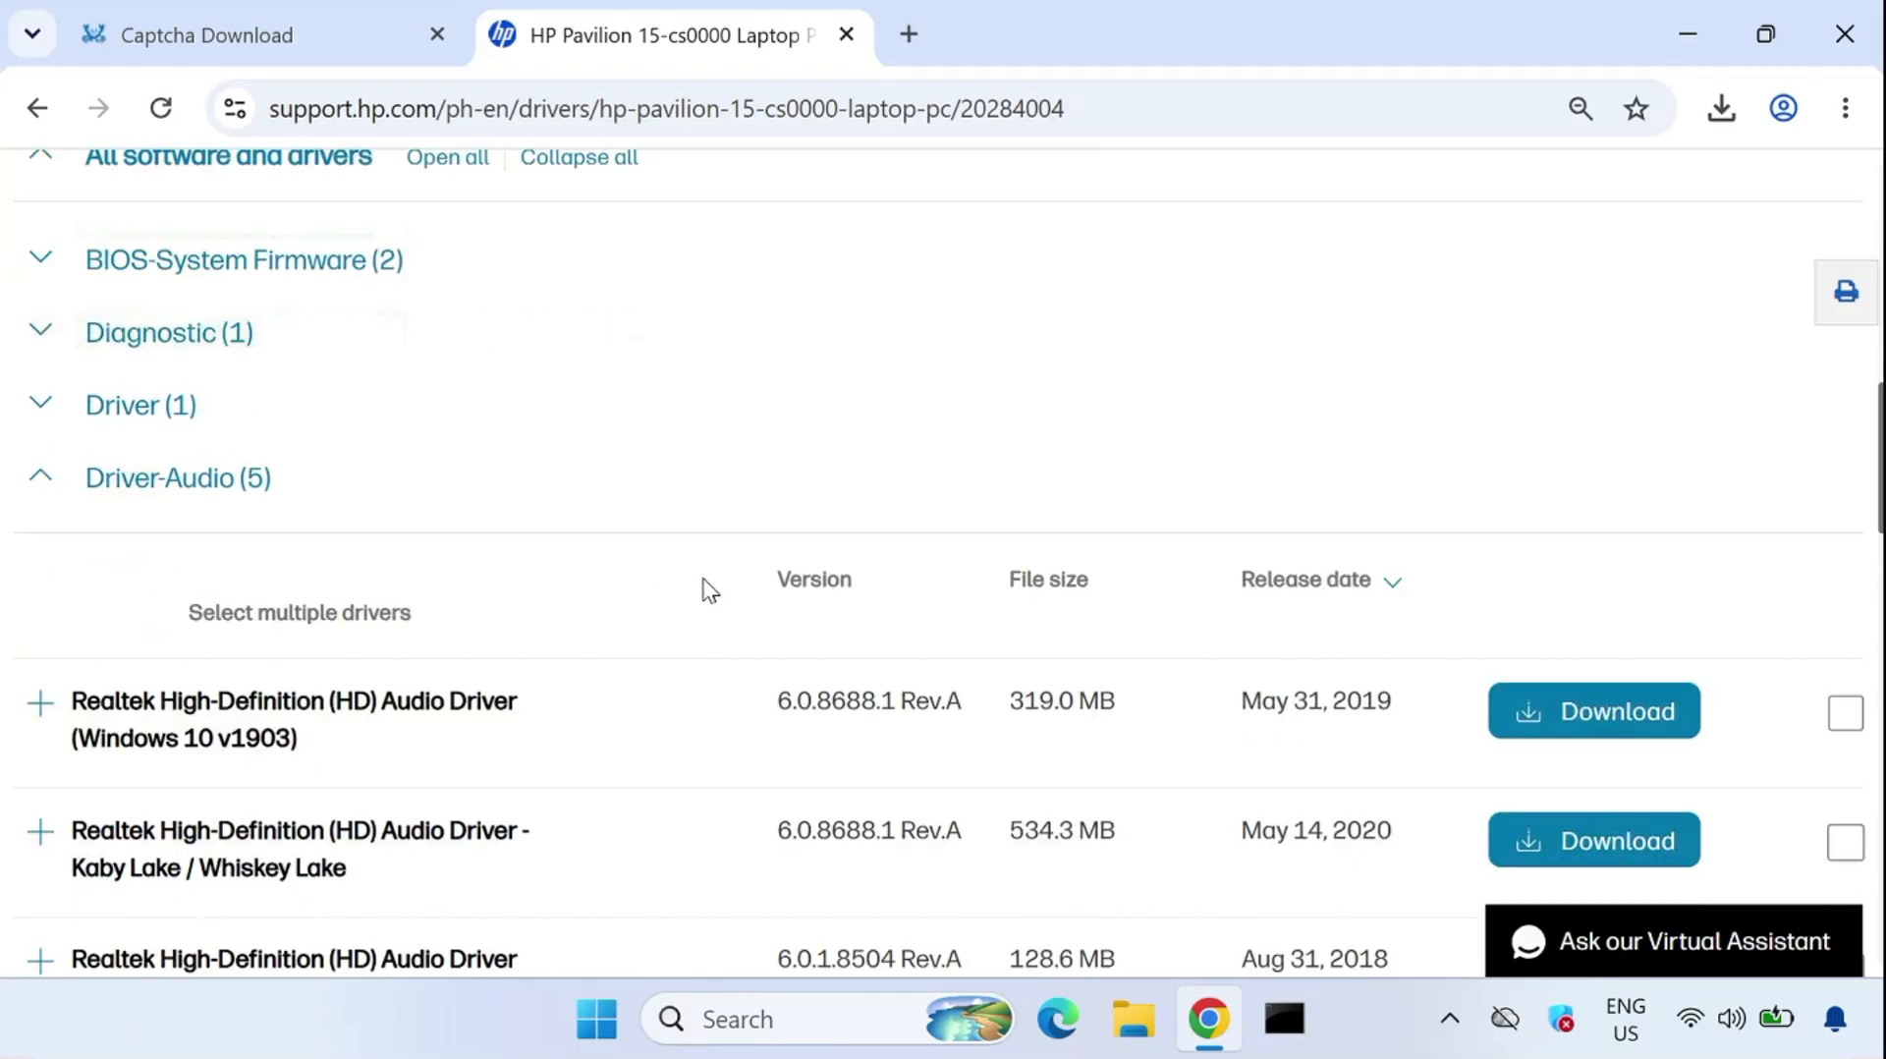
pyautogui.scroll(-2, 710, 589)
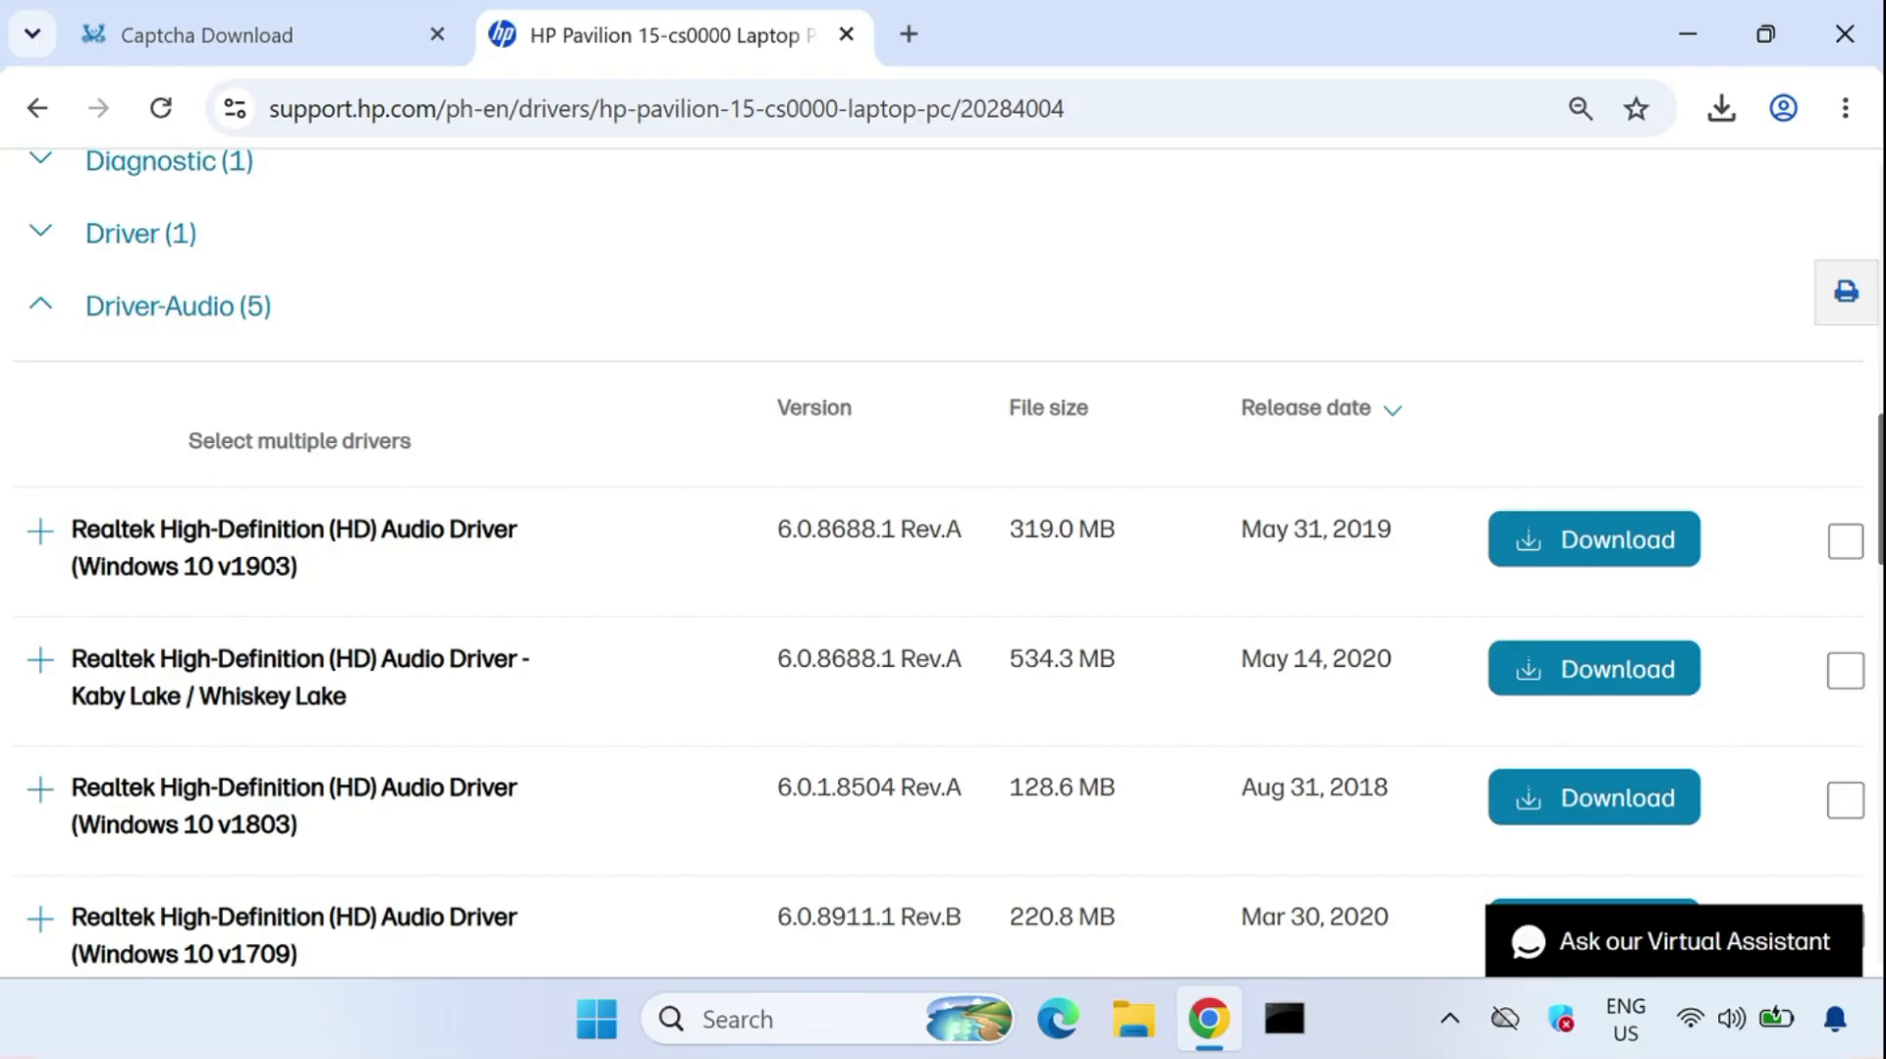
pyautogui.scroll(-4, 897, 661)
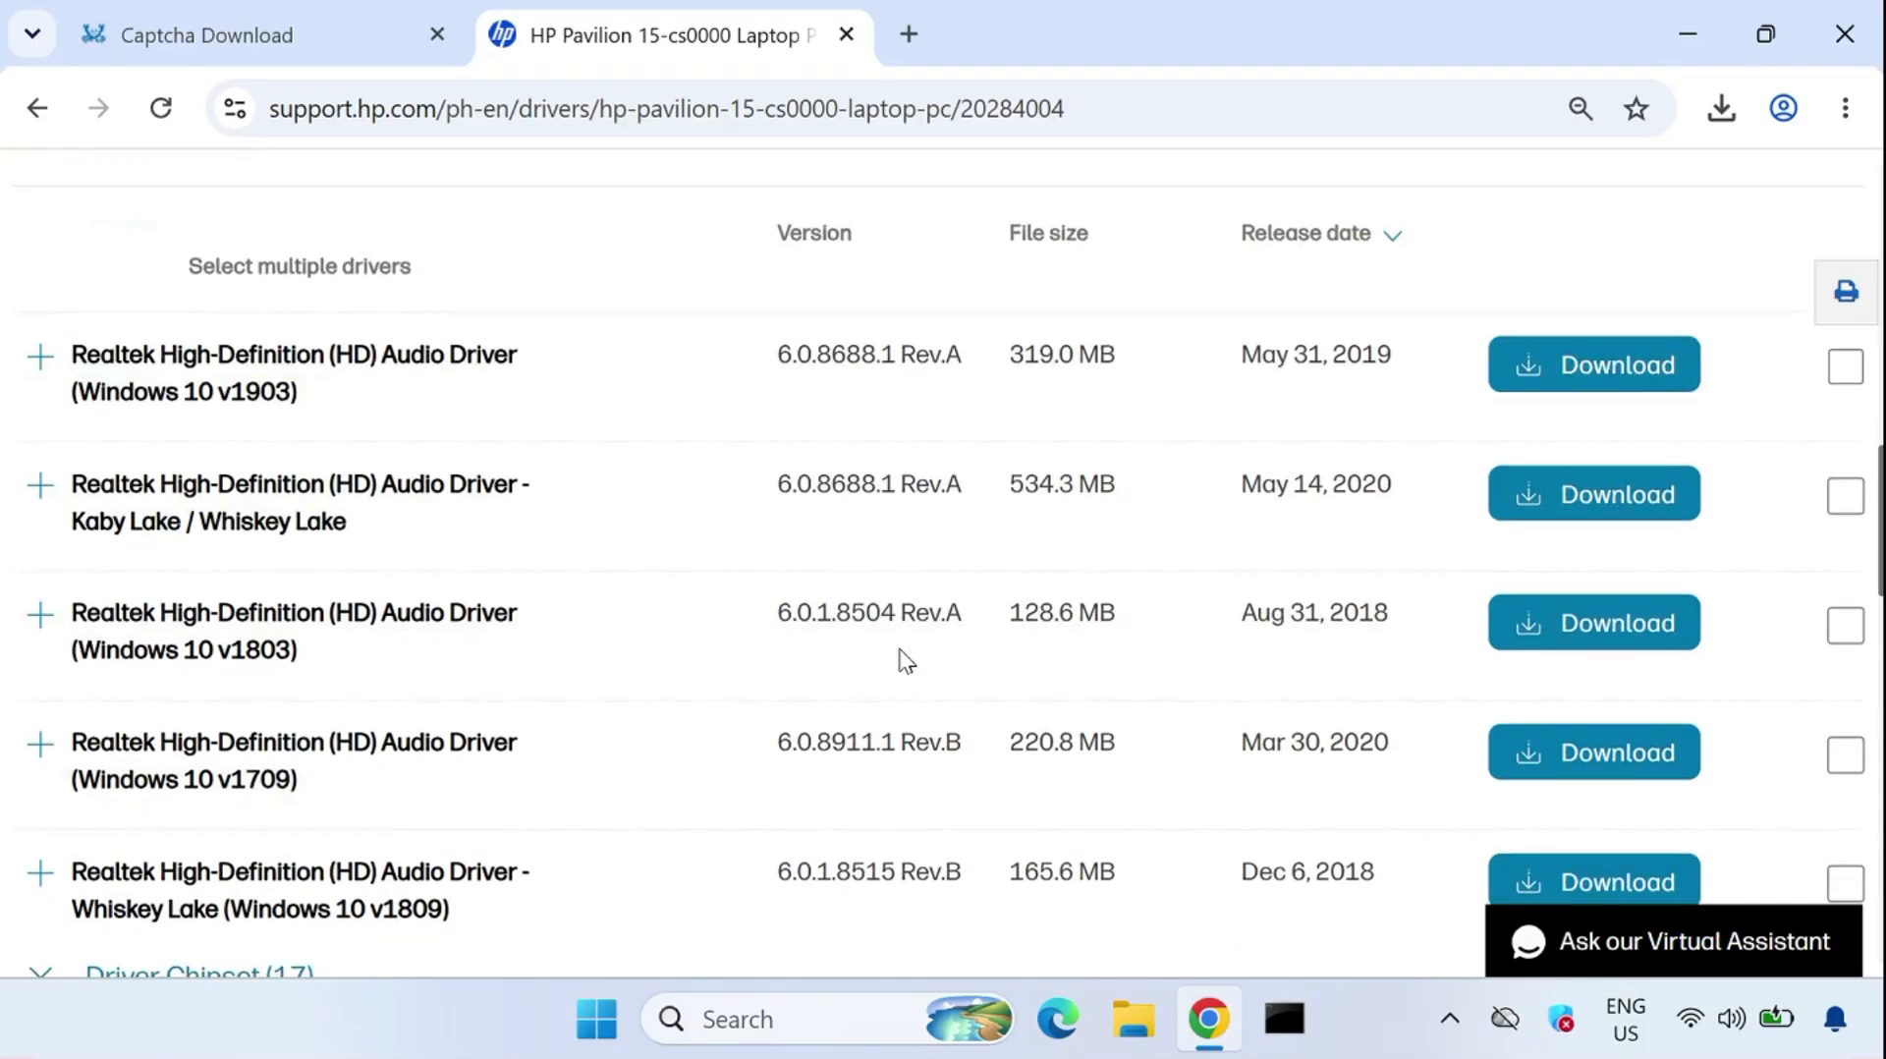
pyautogui.scroll(2, 904, 660)
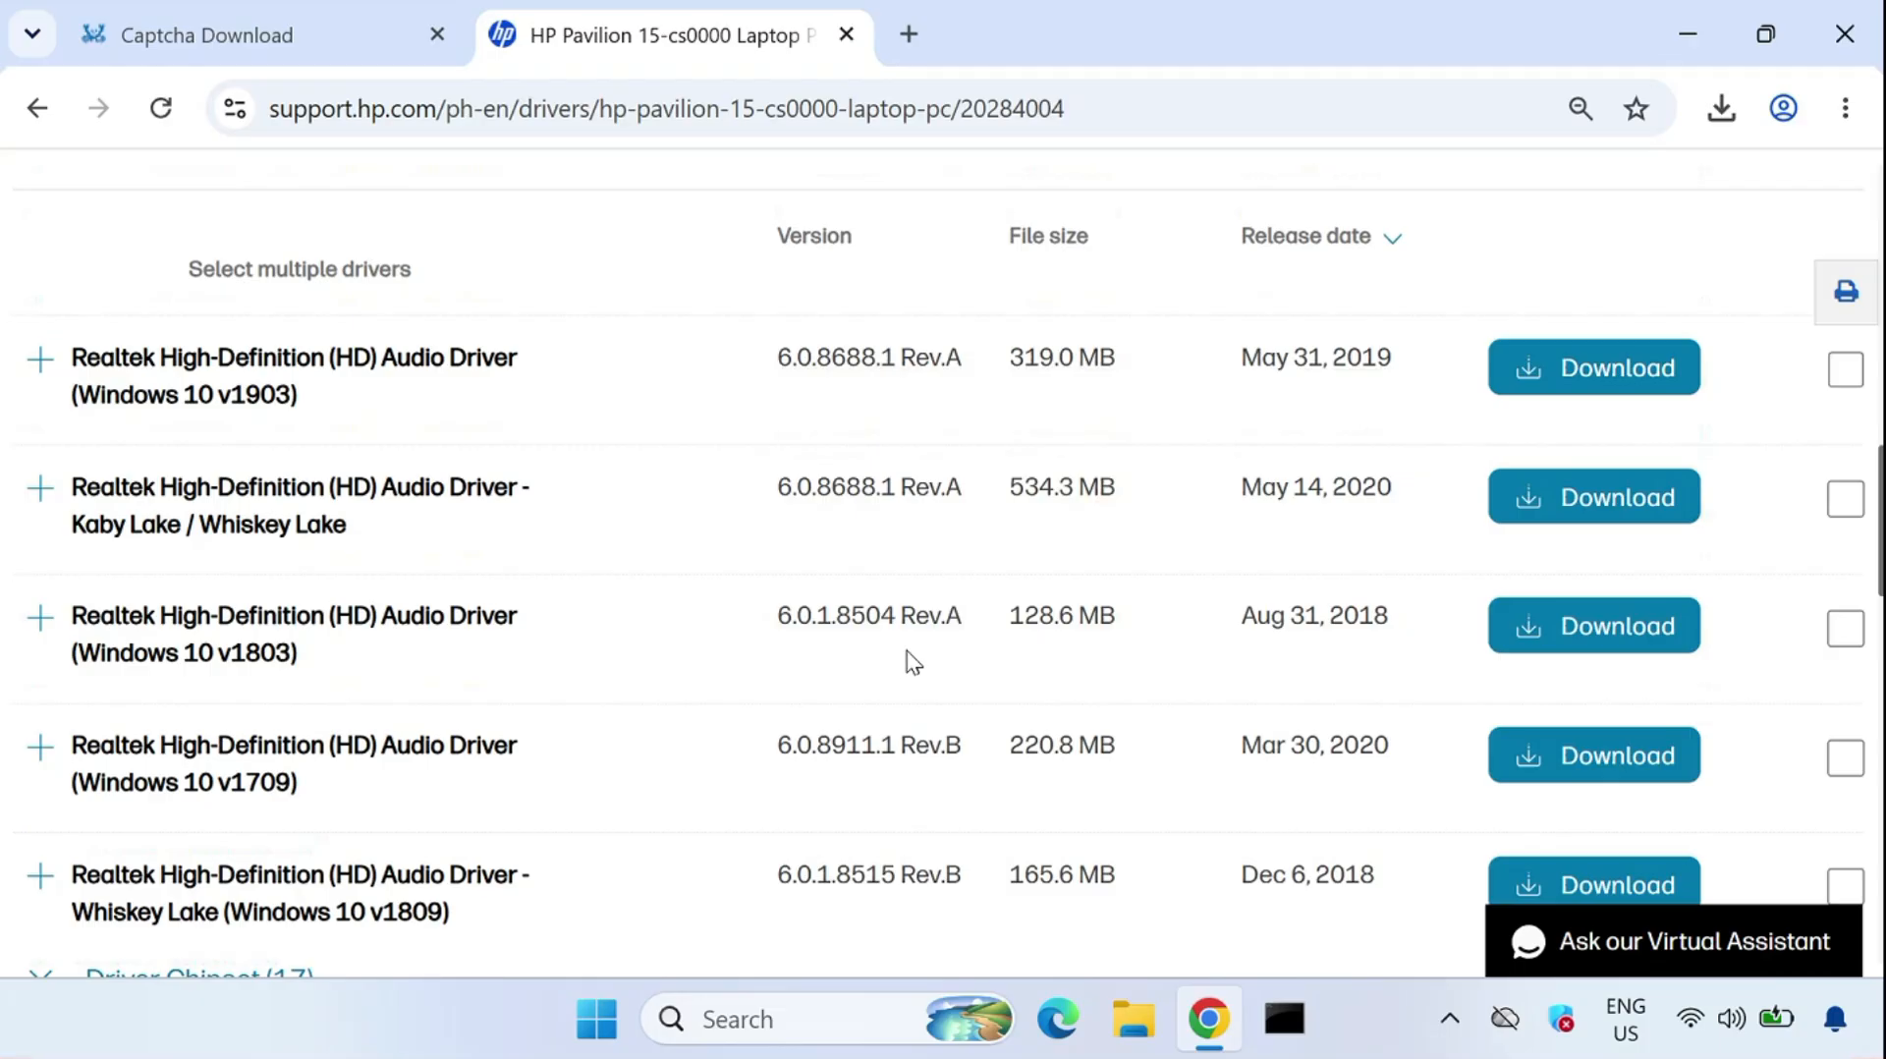
pyautogui.click(1560, 766)
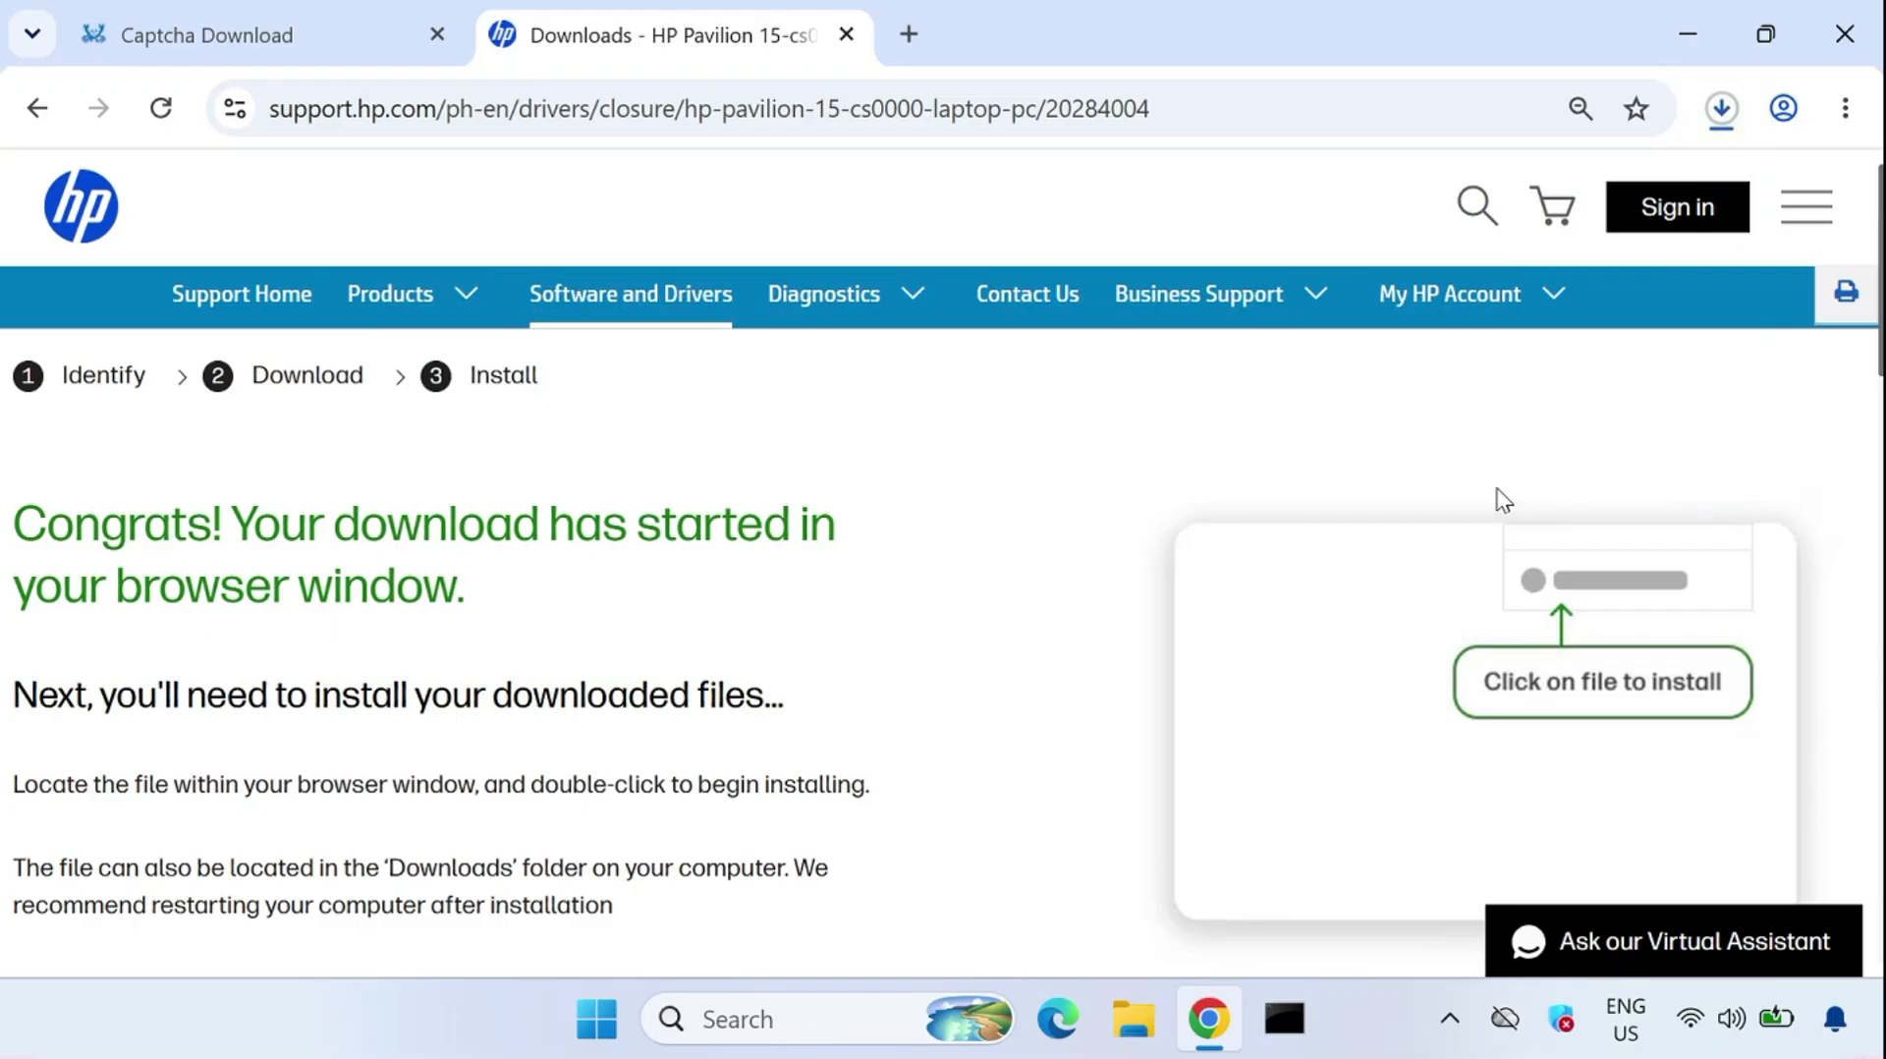
# Run the downloaded sp102168.exe from the recent download history and minimize the browser window
pyautogui.click(1721, 110)
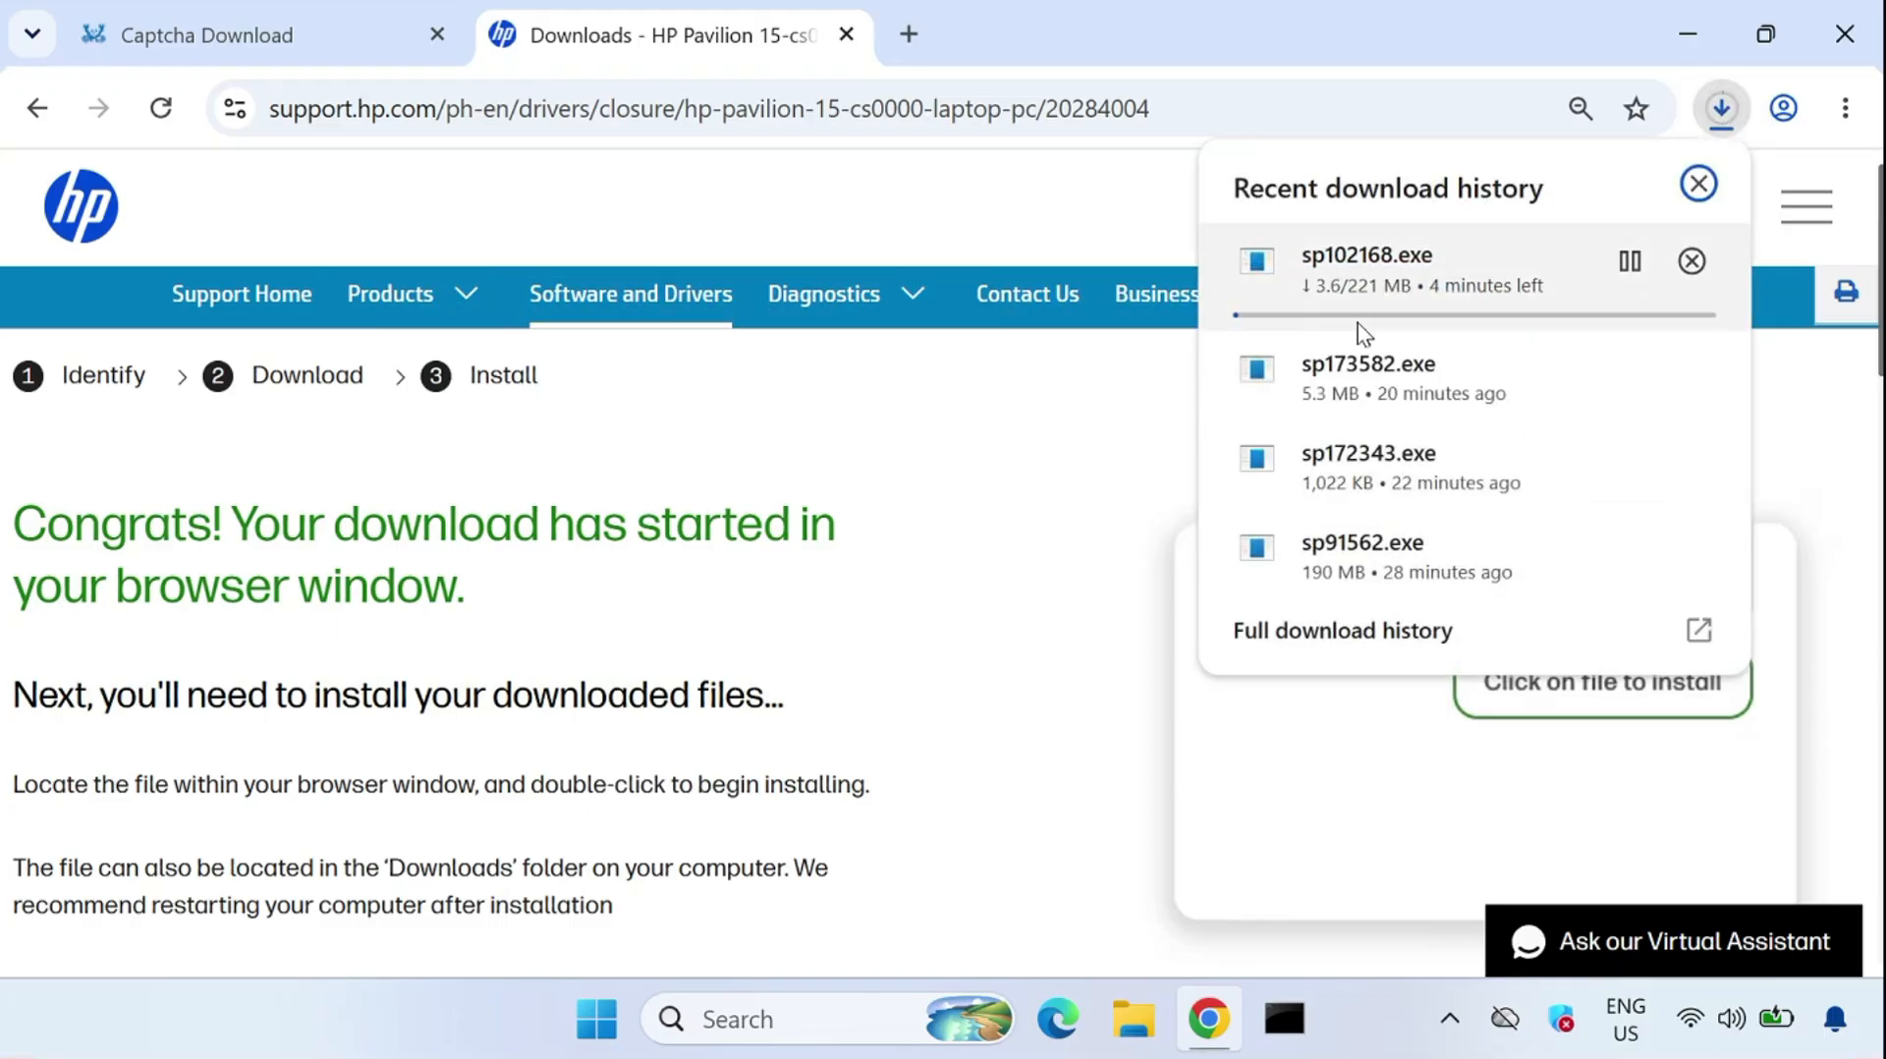
pyautogui.click(1718, 116)
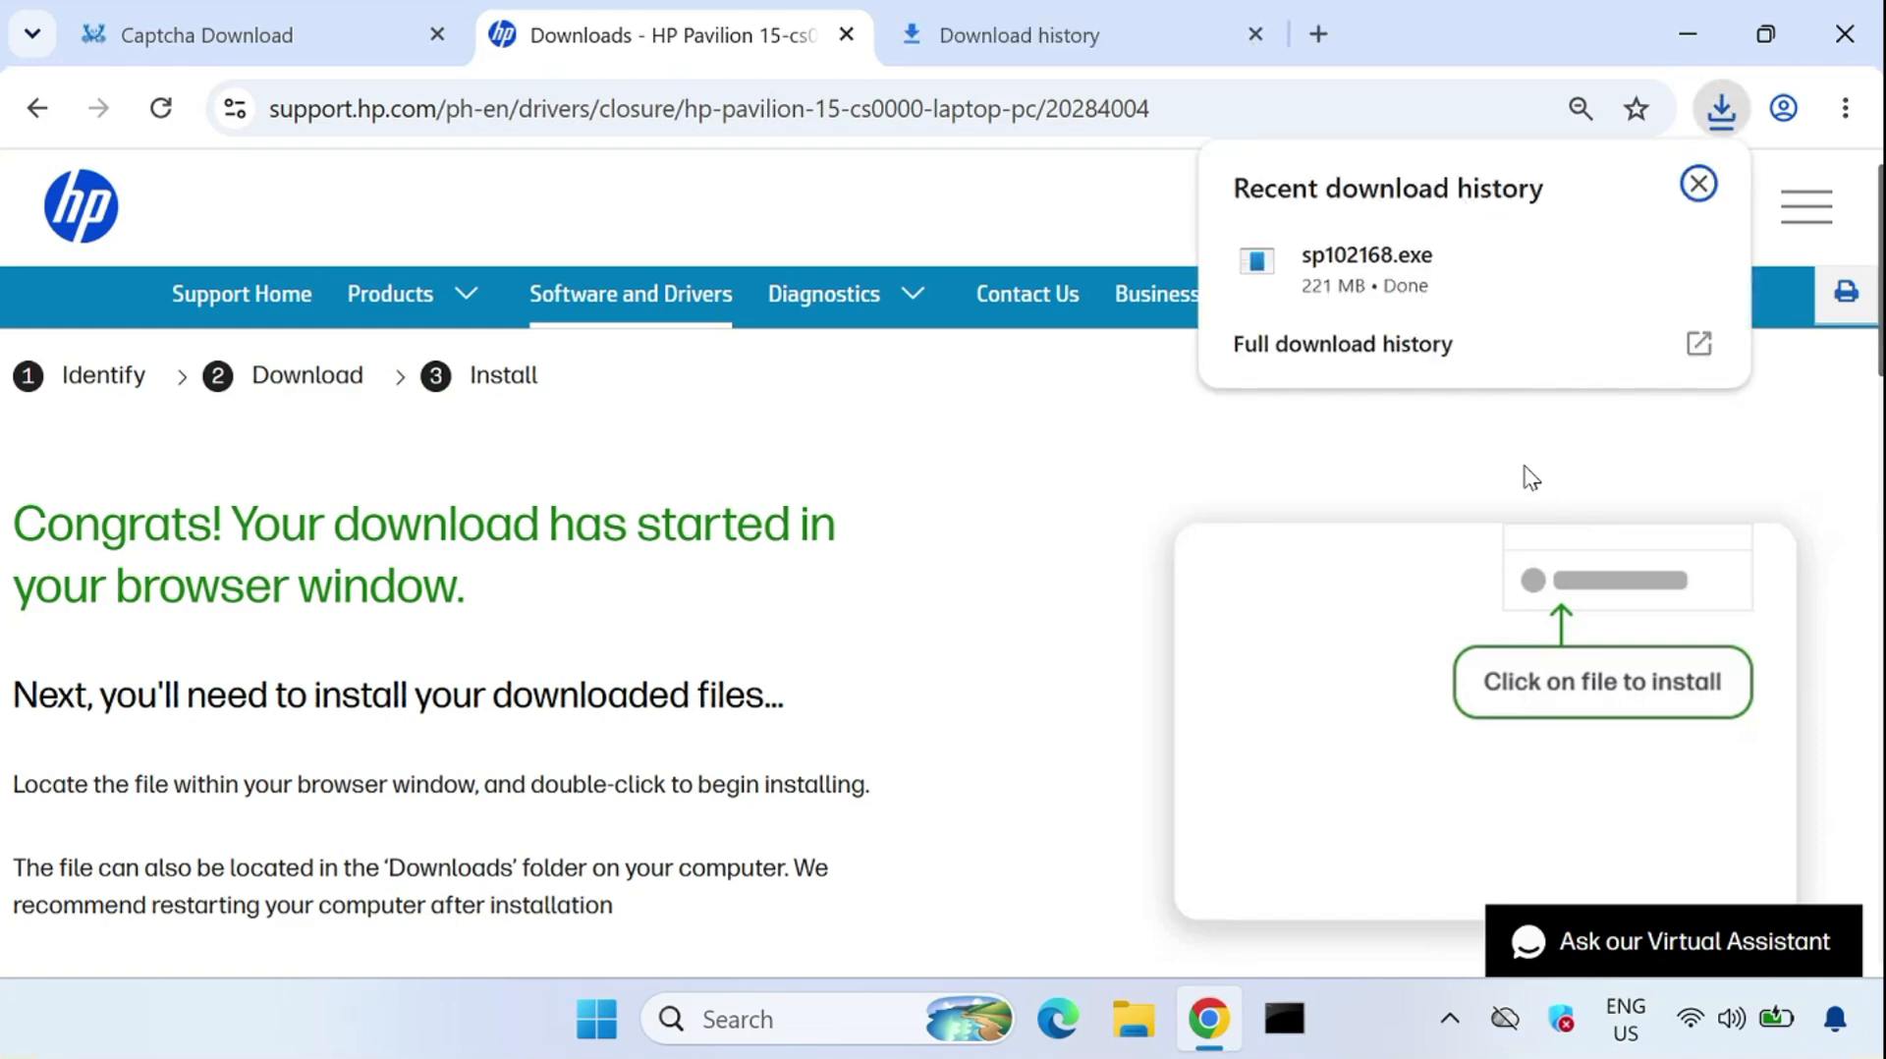
pyautogui.moveTo(1260, 322)
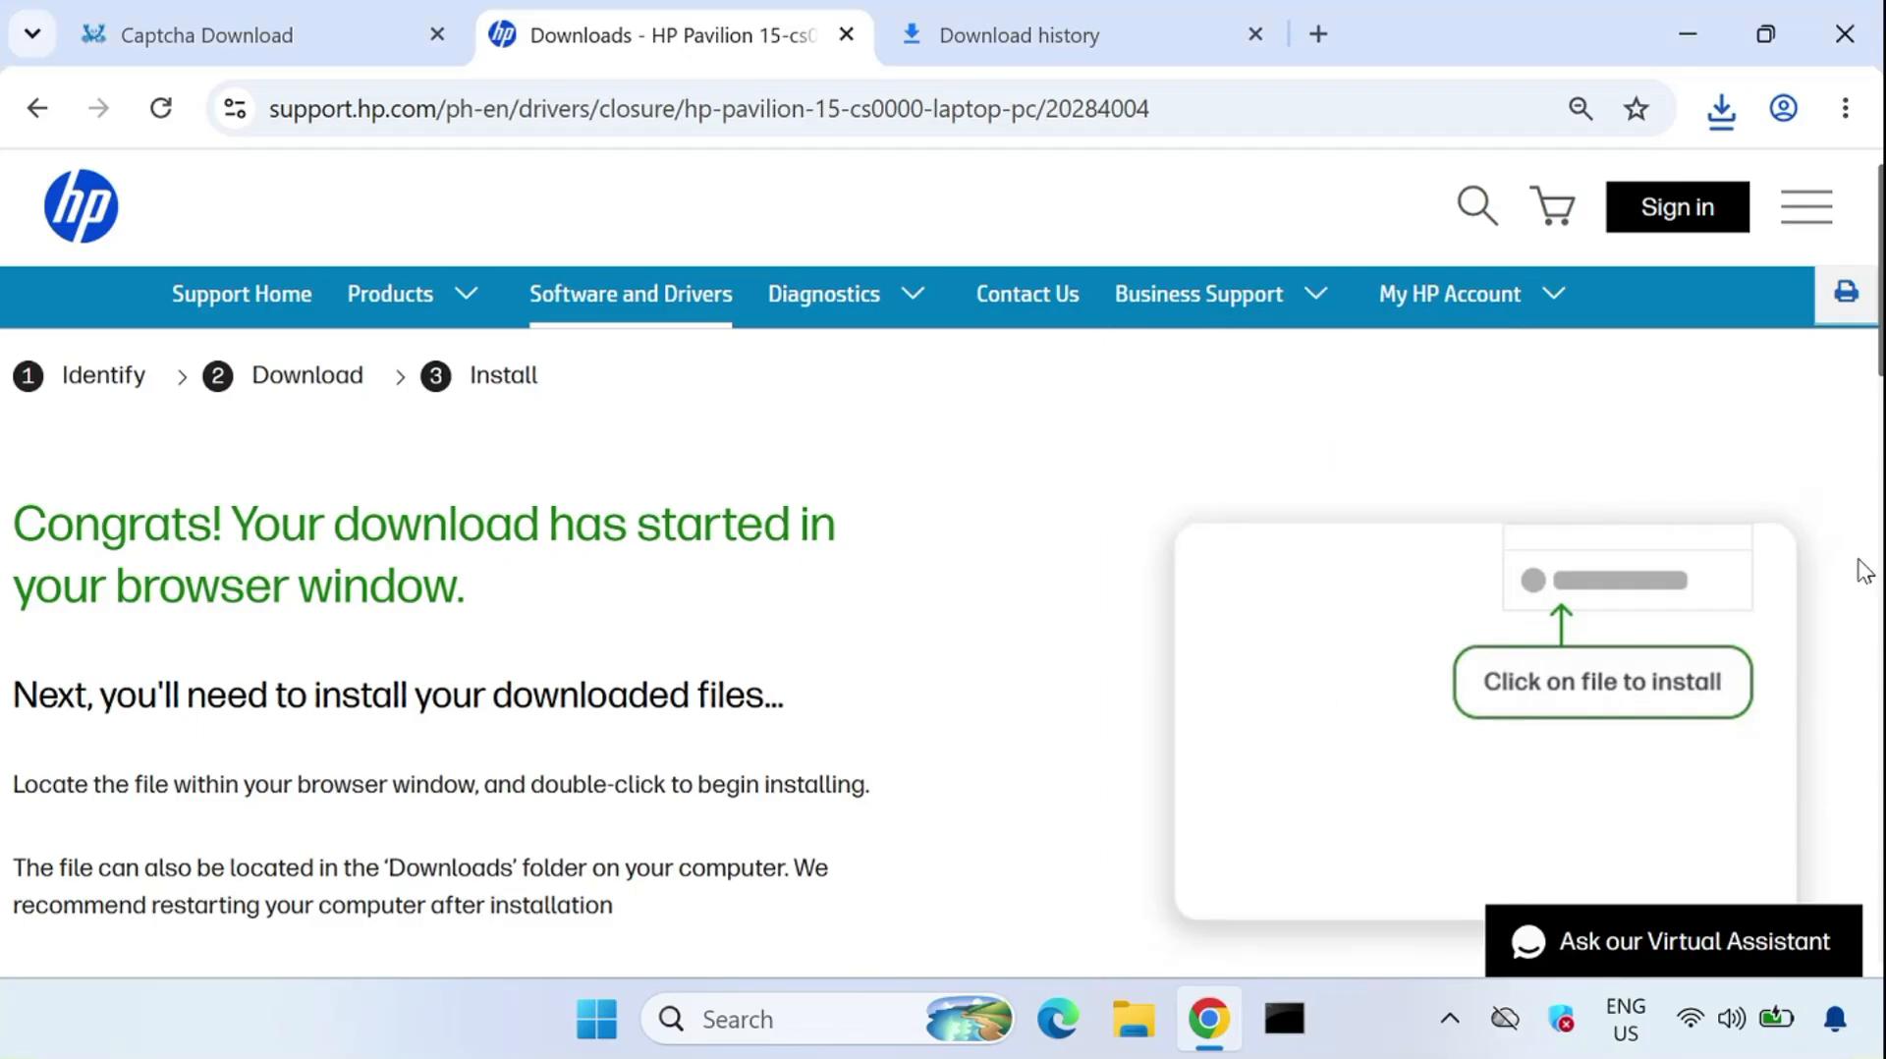
pyautogui.click(1688, 34)
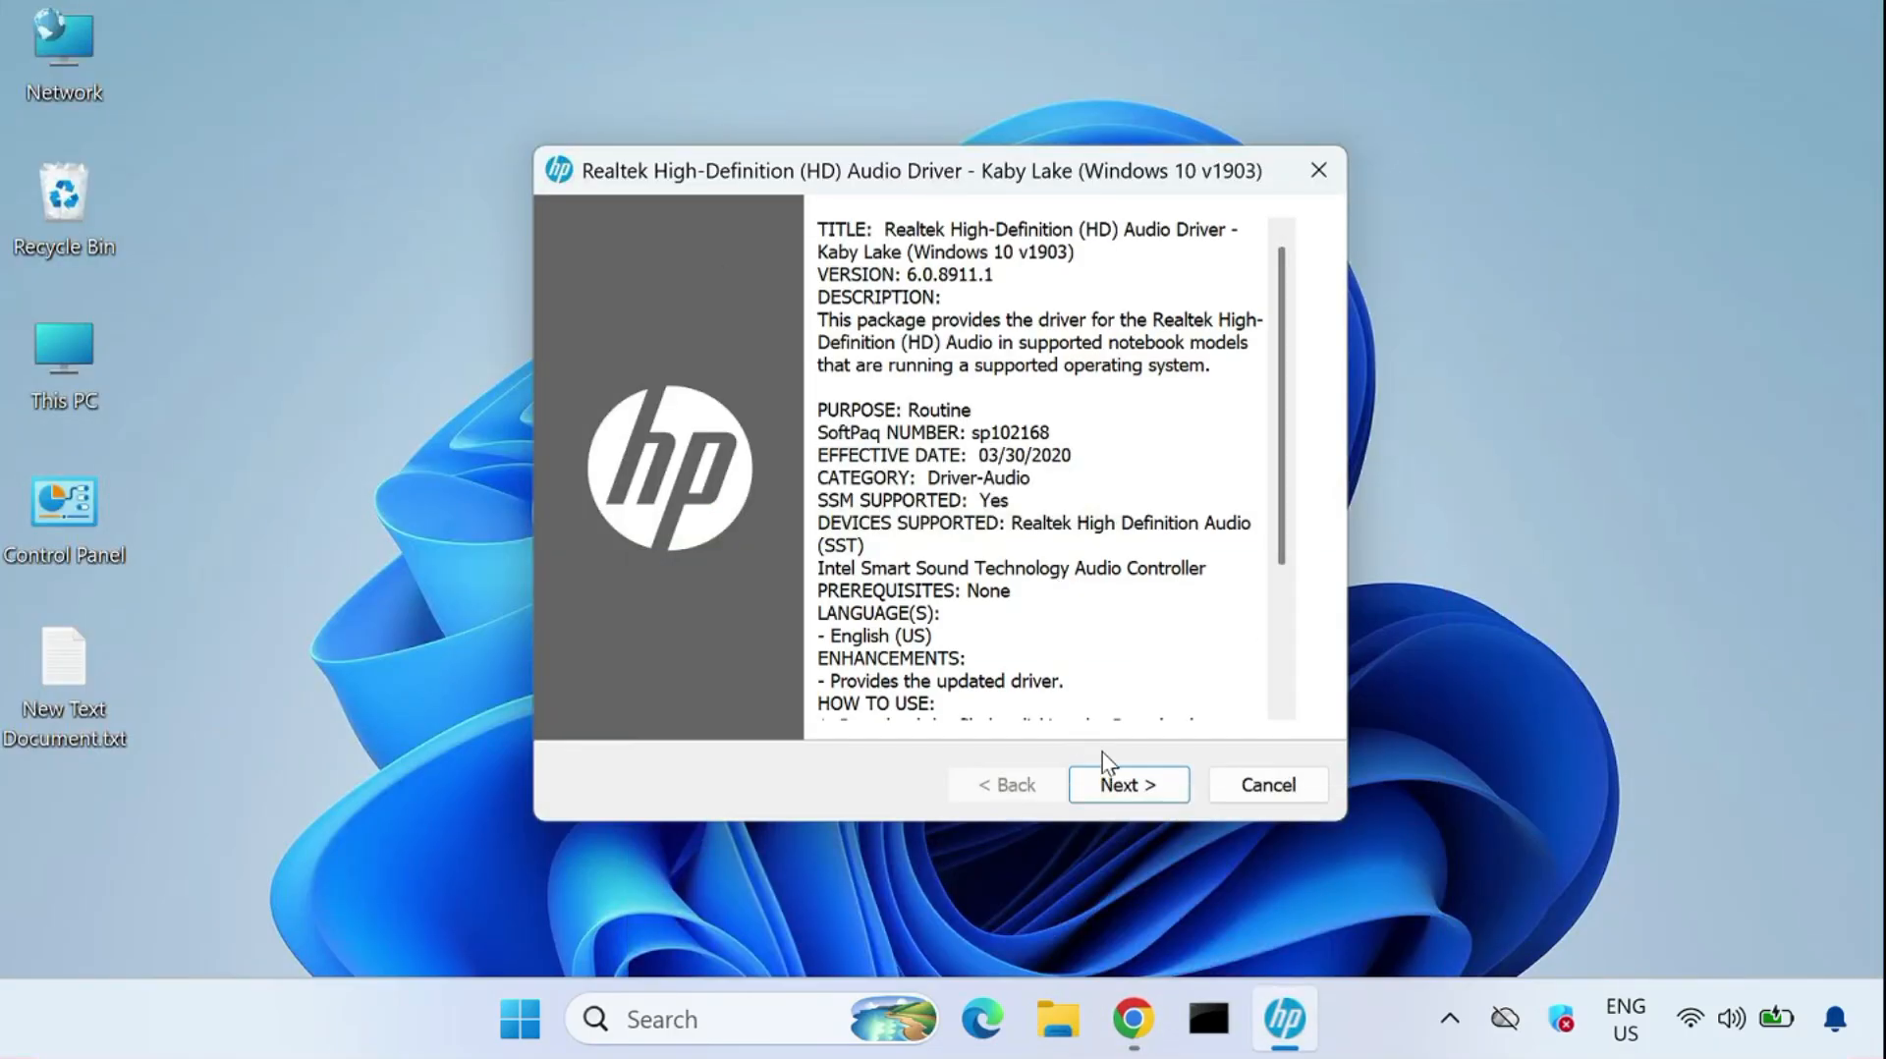
# Accept the licence terms in the HP driver package and start the Realtek Audio Driver installation
pyautogui.click(1118, 783)
pyautogui.click(869, 668)
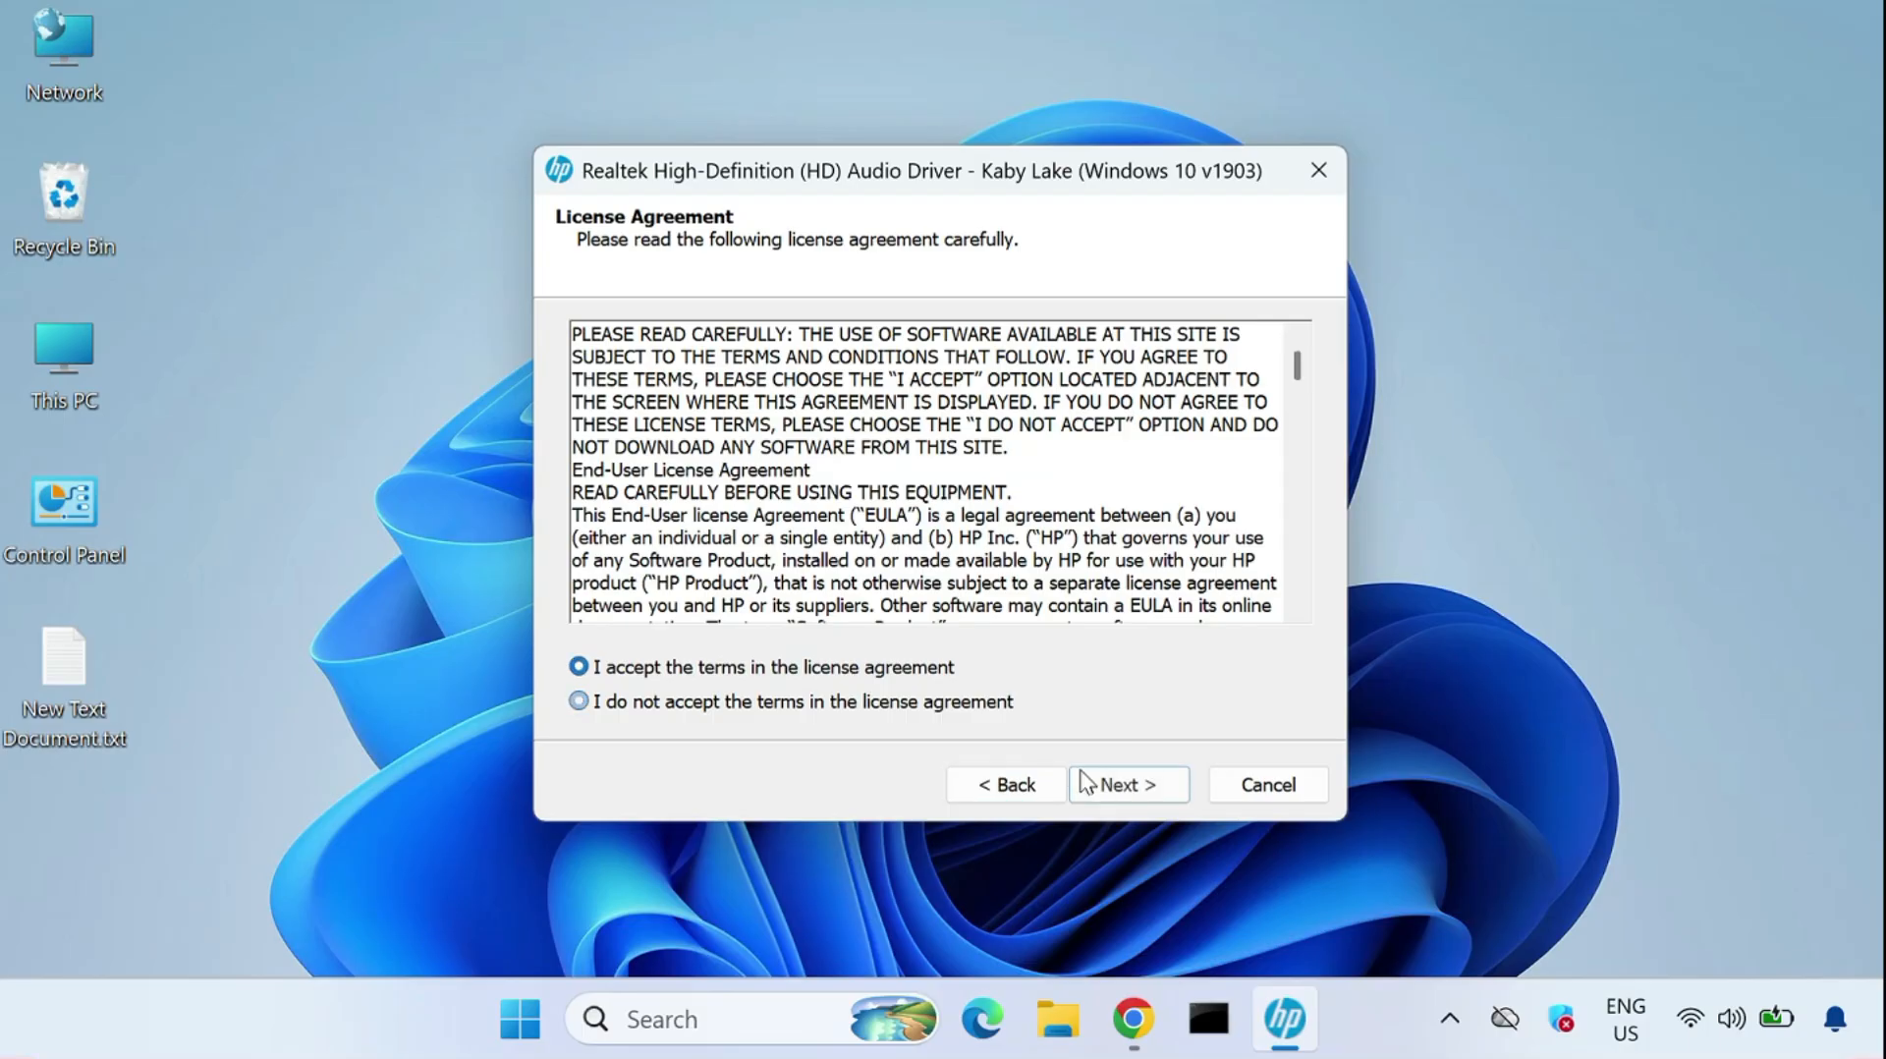
pyautogui.click(1104, 782)
pyautogui.click(1106, 783)
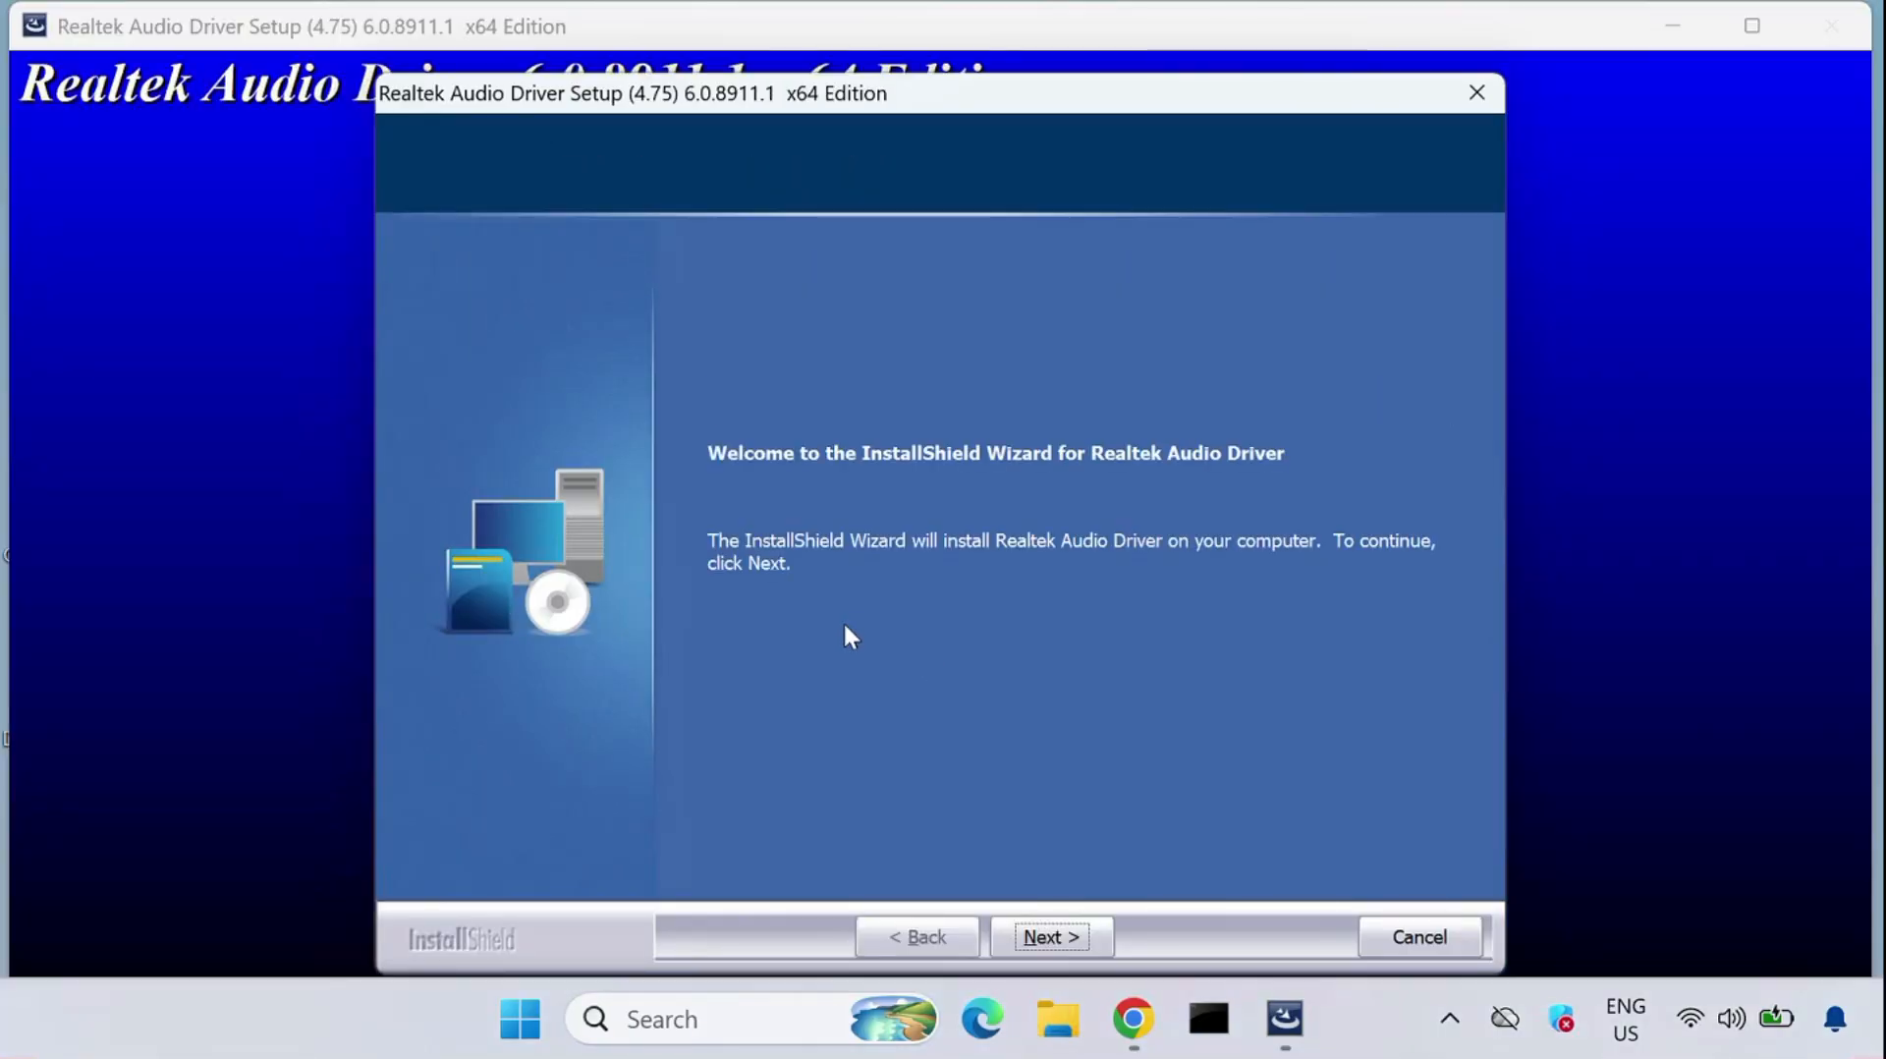
pyautogui.click(1043, 935)
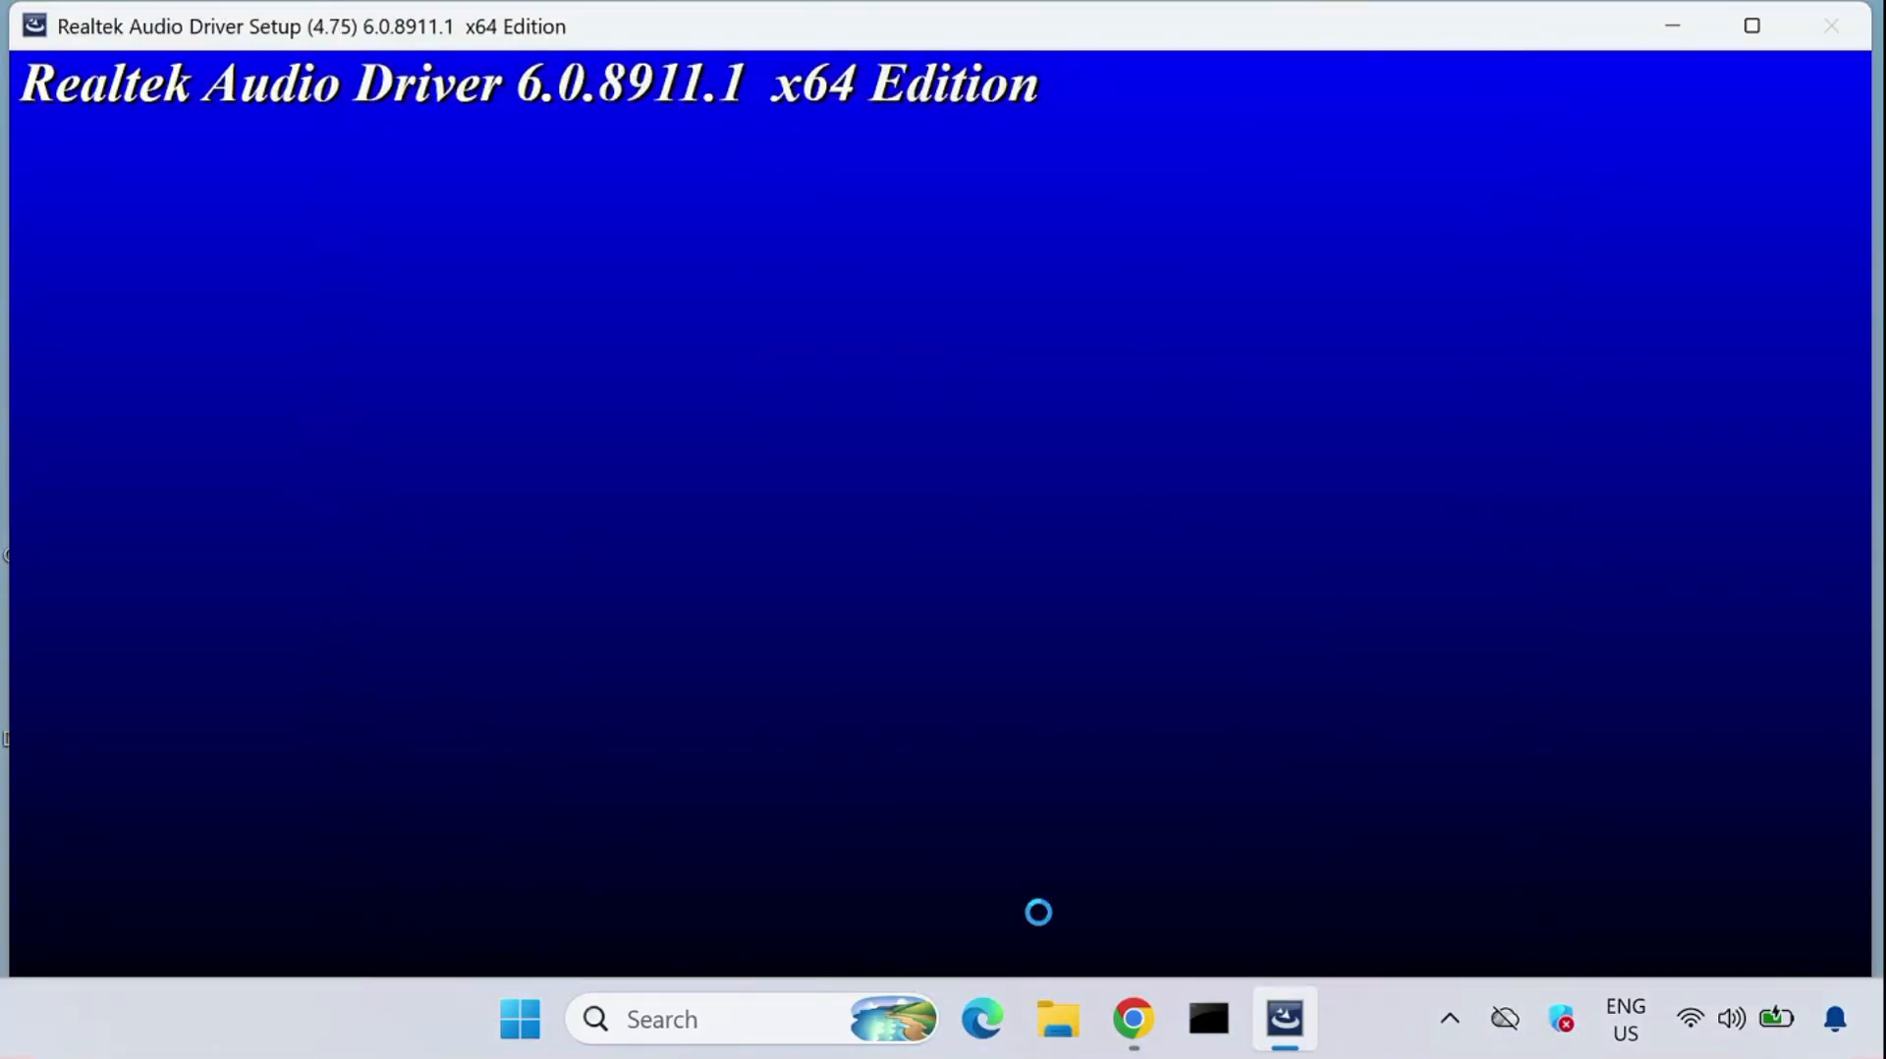